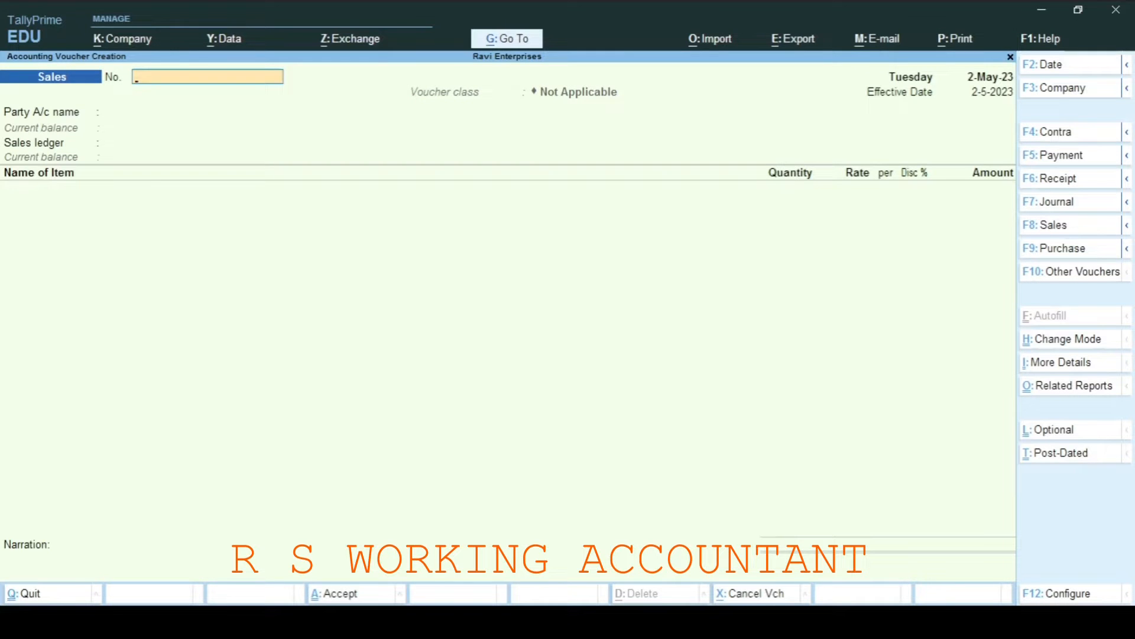
key("Escape")
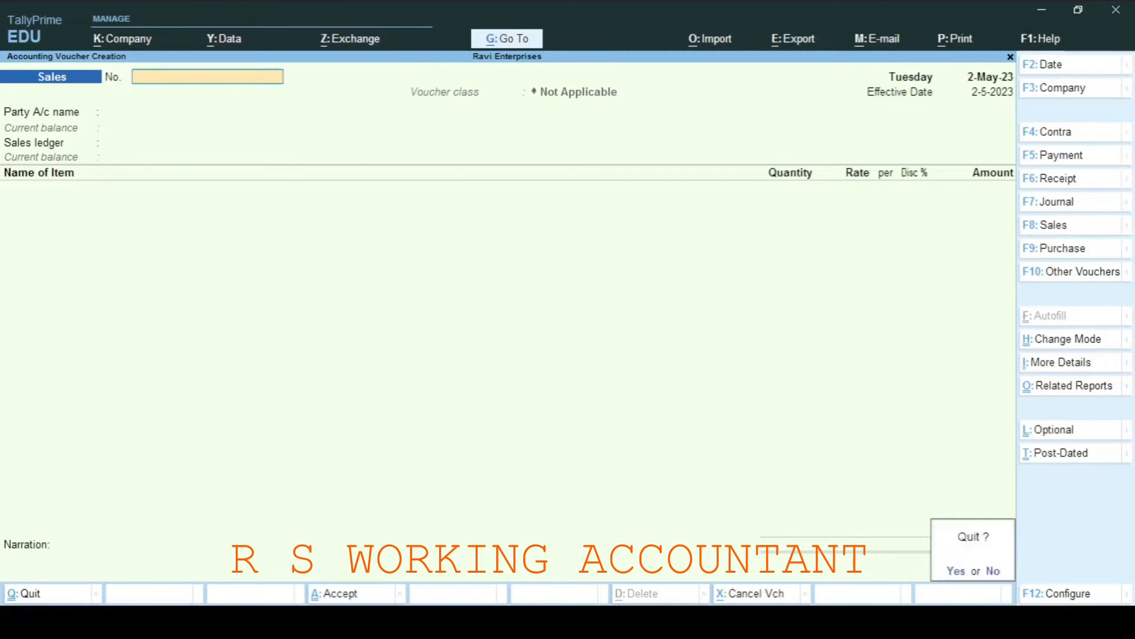
key("Return")
key("Escape")
key("Escape")
key("v")
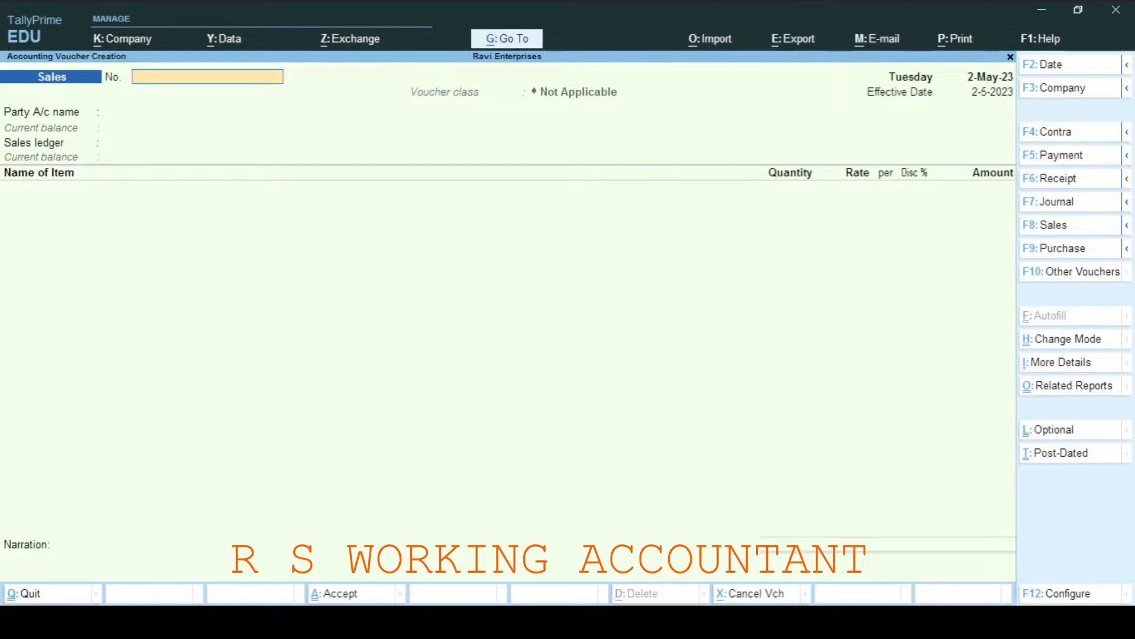
key("F9")
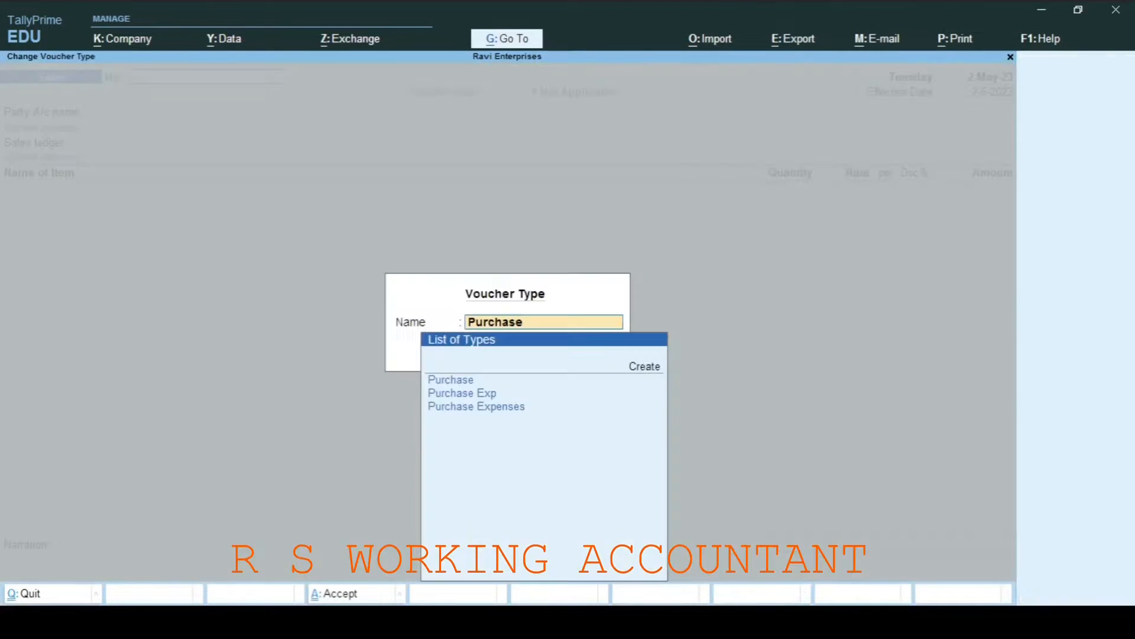
key("Escape")
key("Escape")
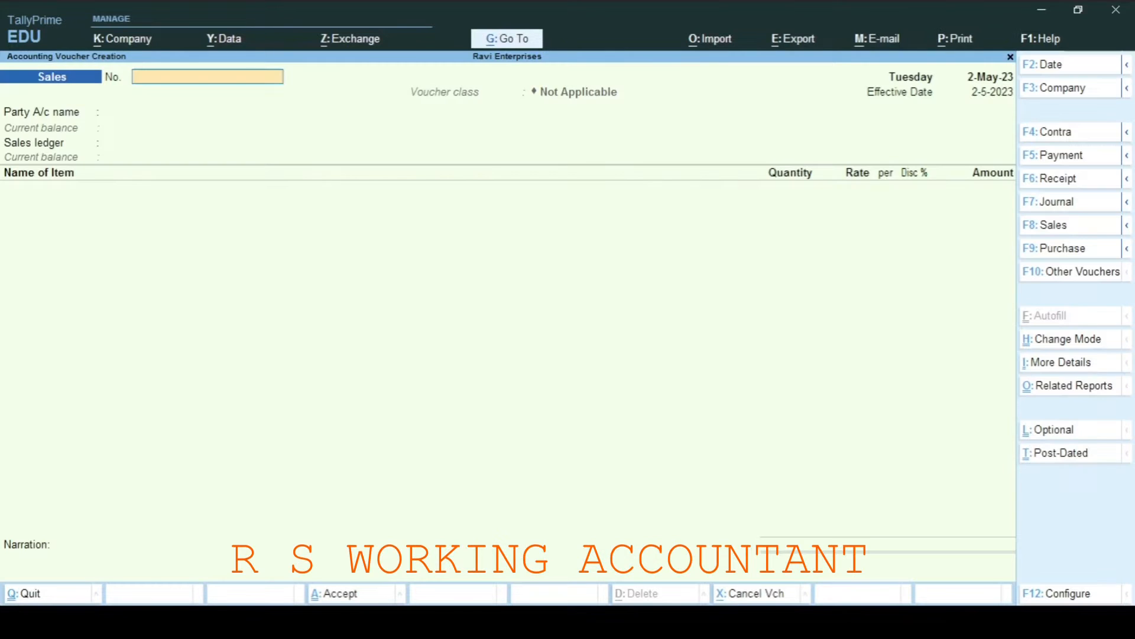
Step: Set up a Sales voucher with class Not Applicable, number 123 and date 2-May-23
key("F8")
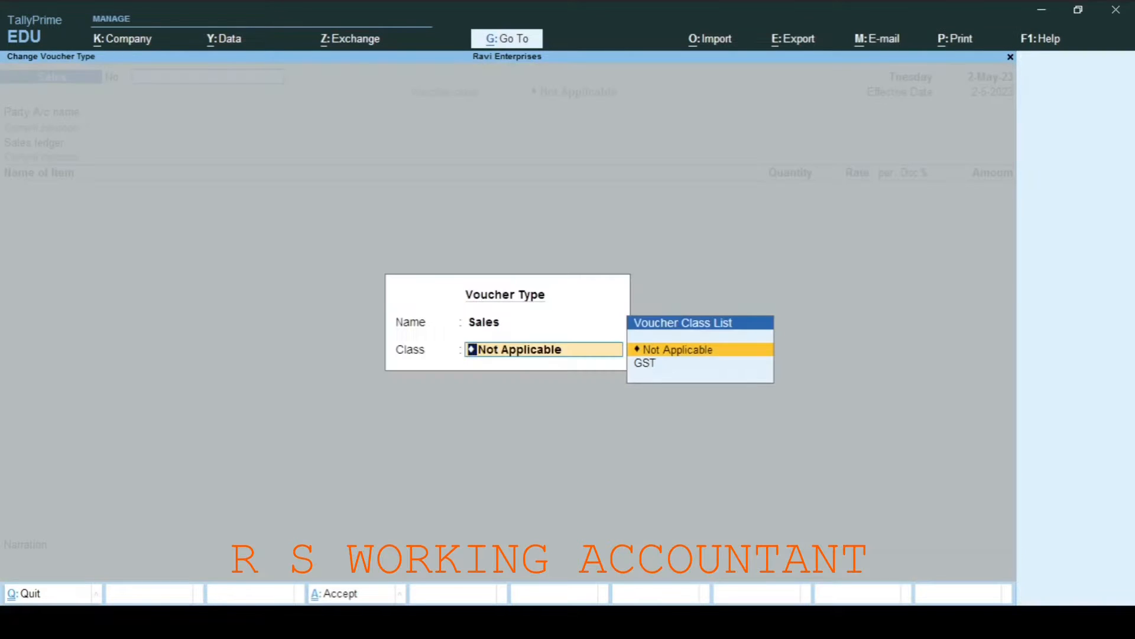
key("Return")
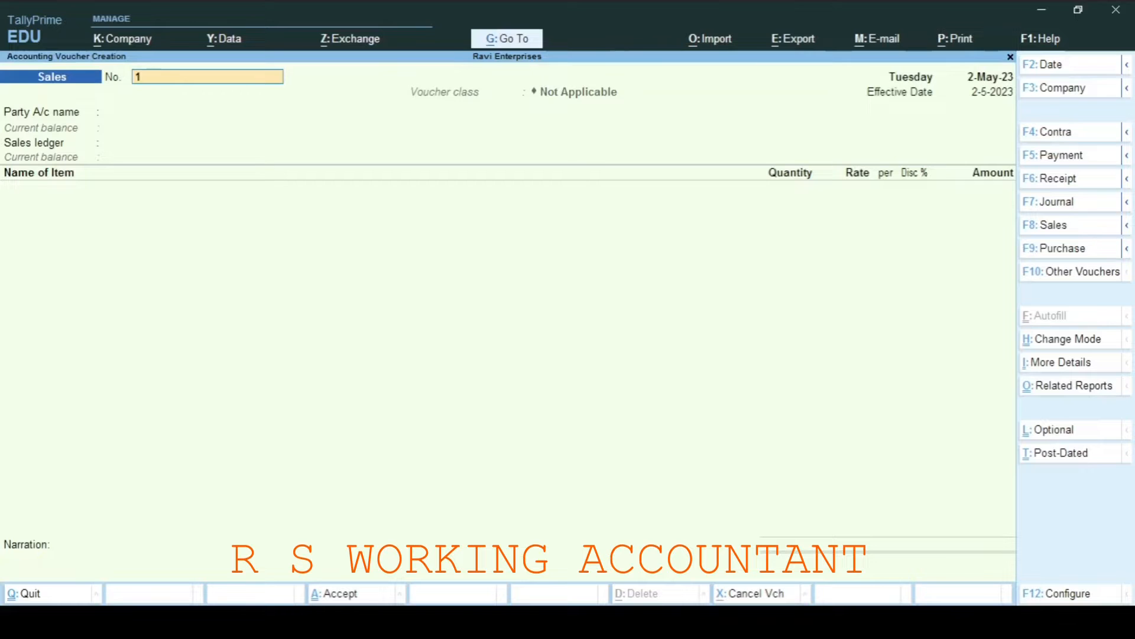
type("23")
key("Return")
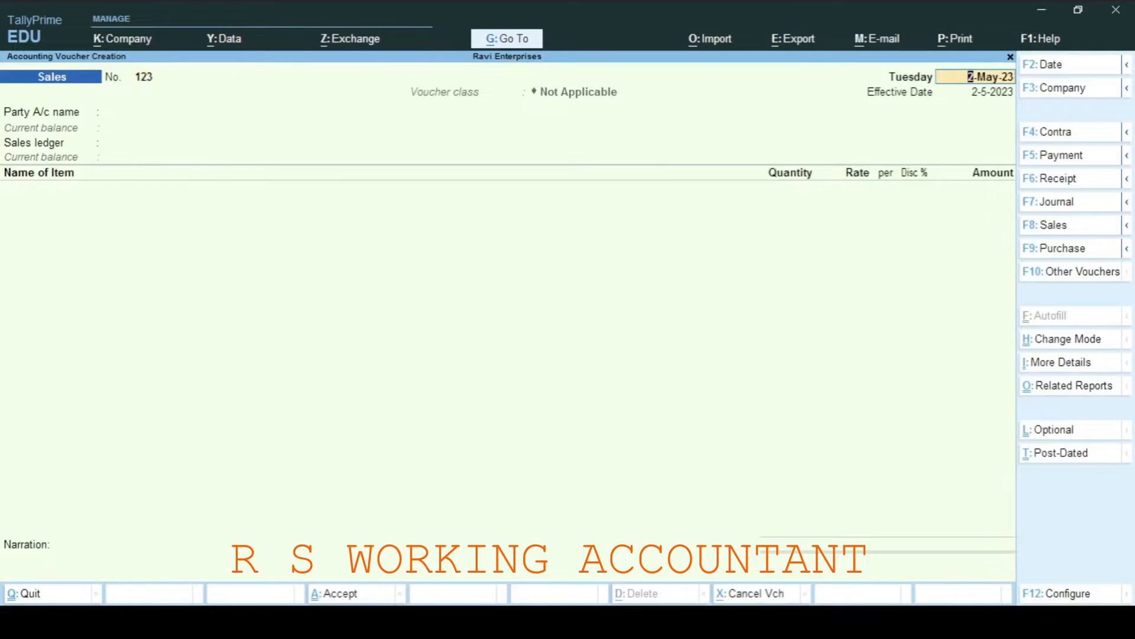
key("Return")
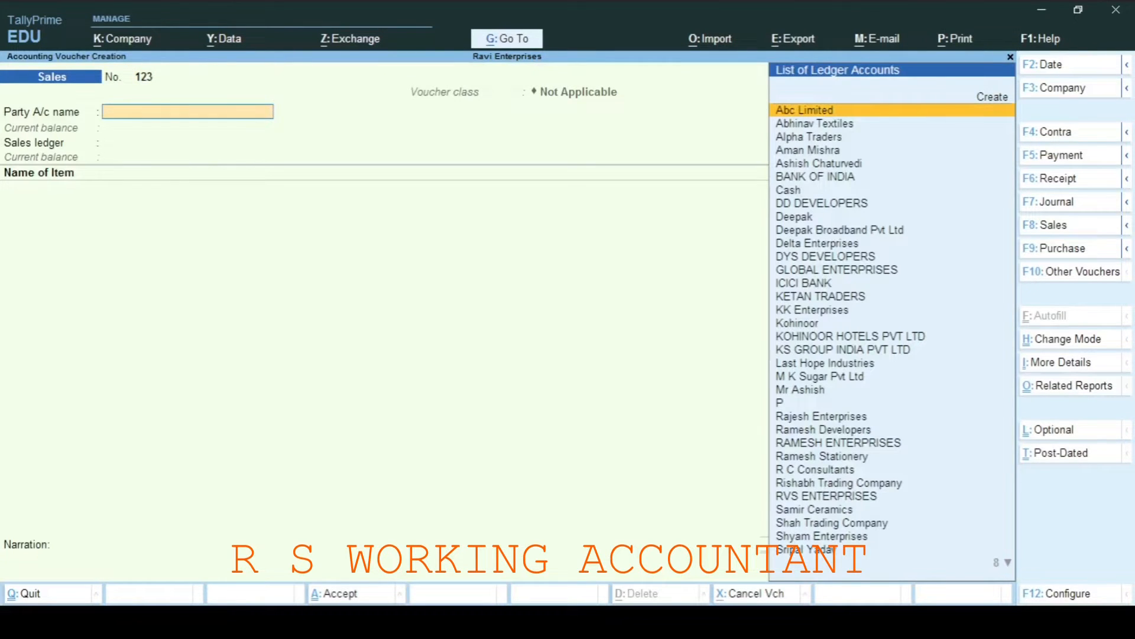
Step: Choose Last Hope Industries as the party account and accept its dispatch and party details without changes
type("Las")
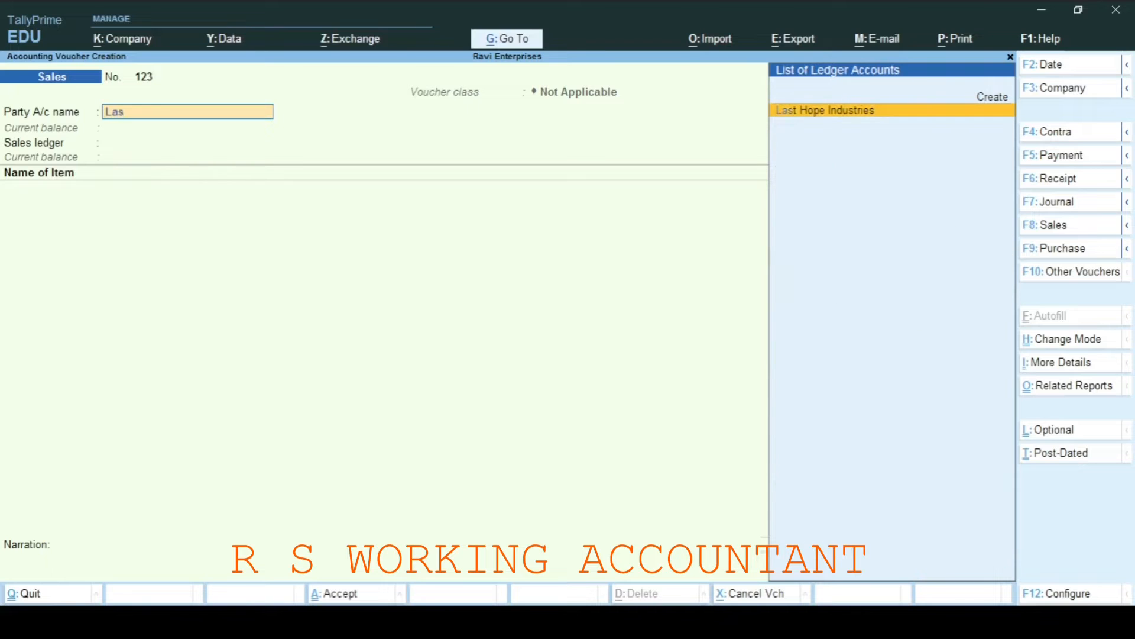
key("Return")
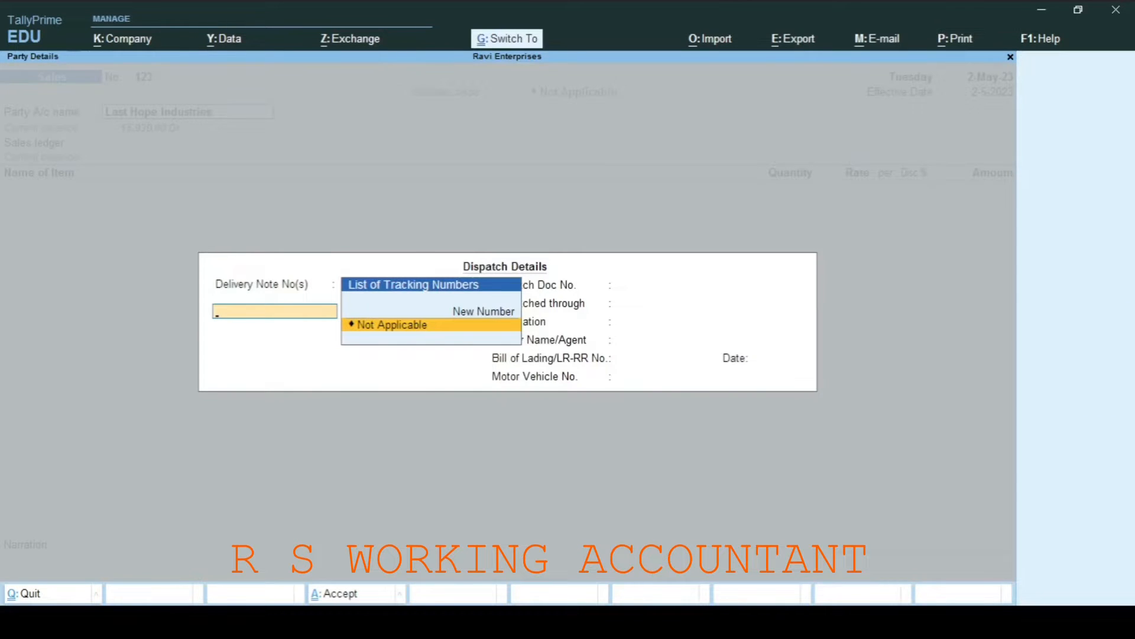
key("ctrl+a")
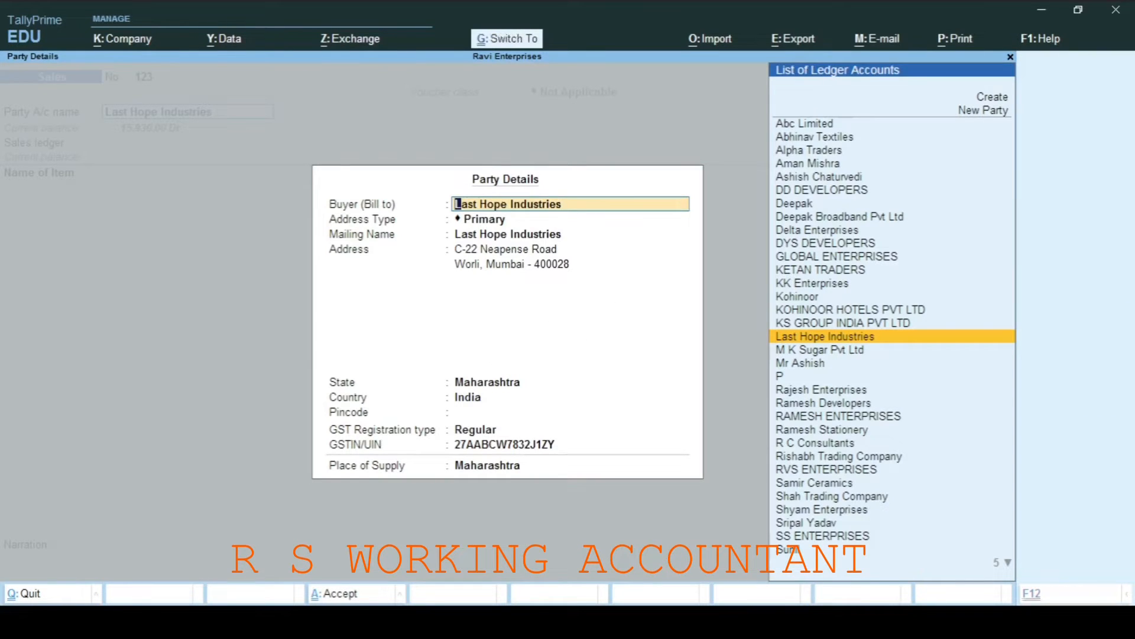
key("ctrl+a")
Step: Choose SALES A/C as the sales ledger of the voucher
key("Down")
key("Down")
key("Down")
key("Down")
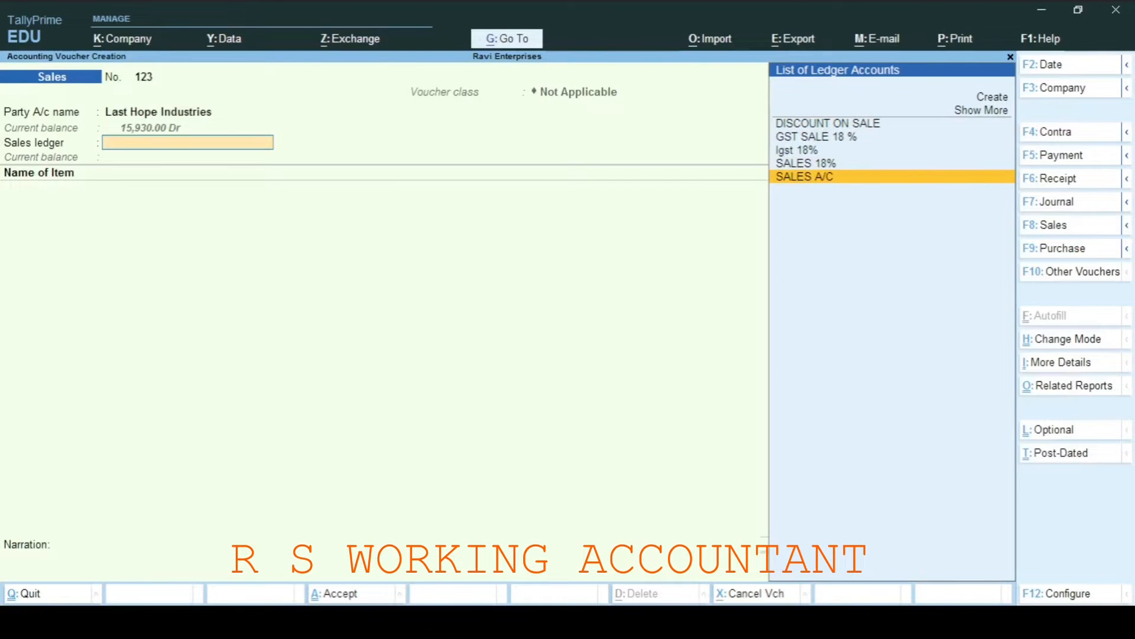
key("Return")
Step: Open the SALES A/C ledger for alteration, examine its GST settings and accept it without changes
key("BackSpace")
key("ctrl+Return")
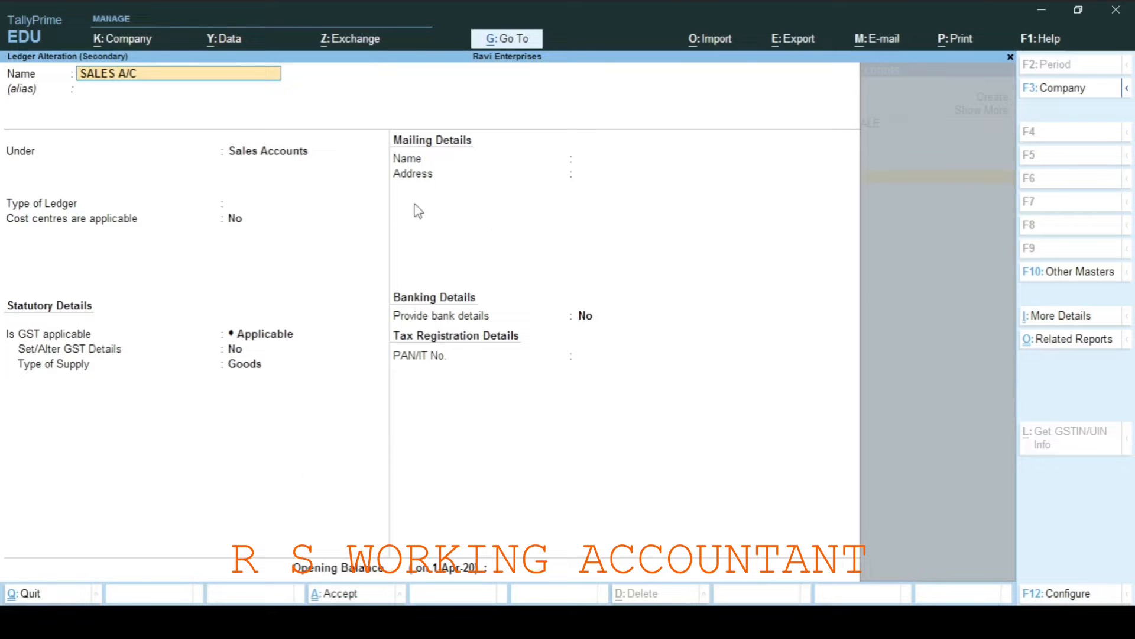
key("ctrl")
key("ctrl+a")
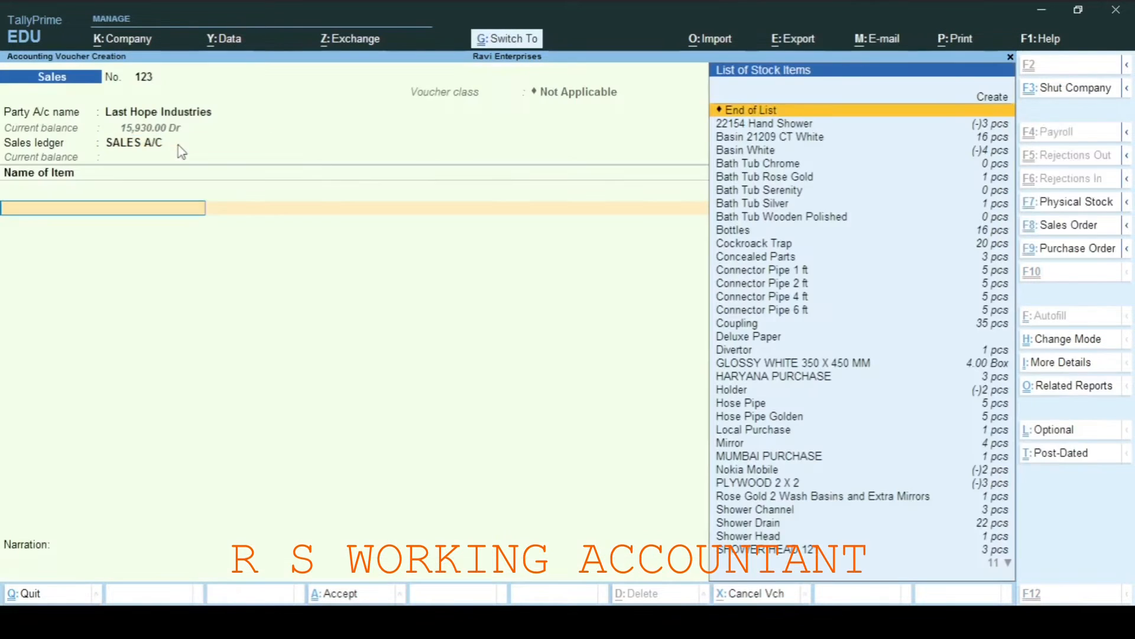
Step: Add the Mirror item from the Bhiwandi godown, 1 pcs at 10,000.00, with tracking and order numbers Not Applicable
type("Mirr")
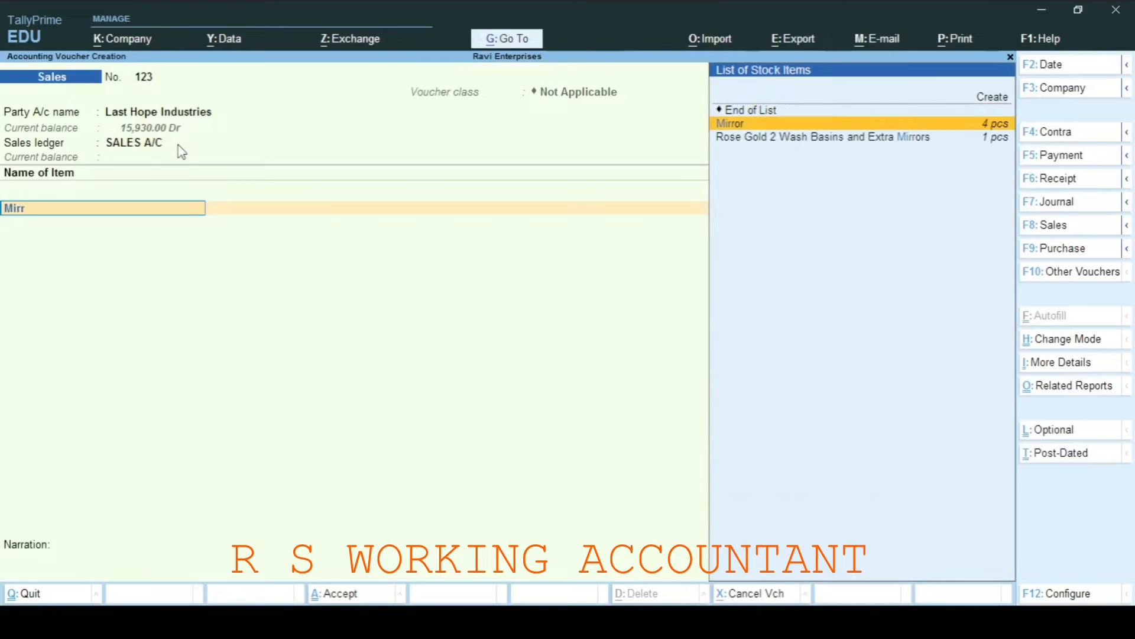
key("Return")
key("Return")
key("Return")
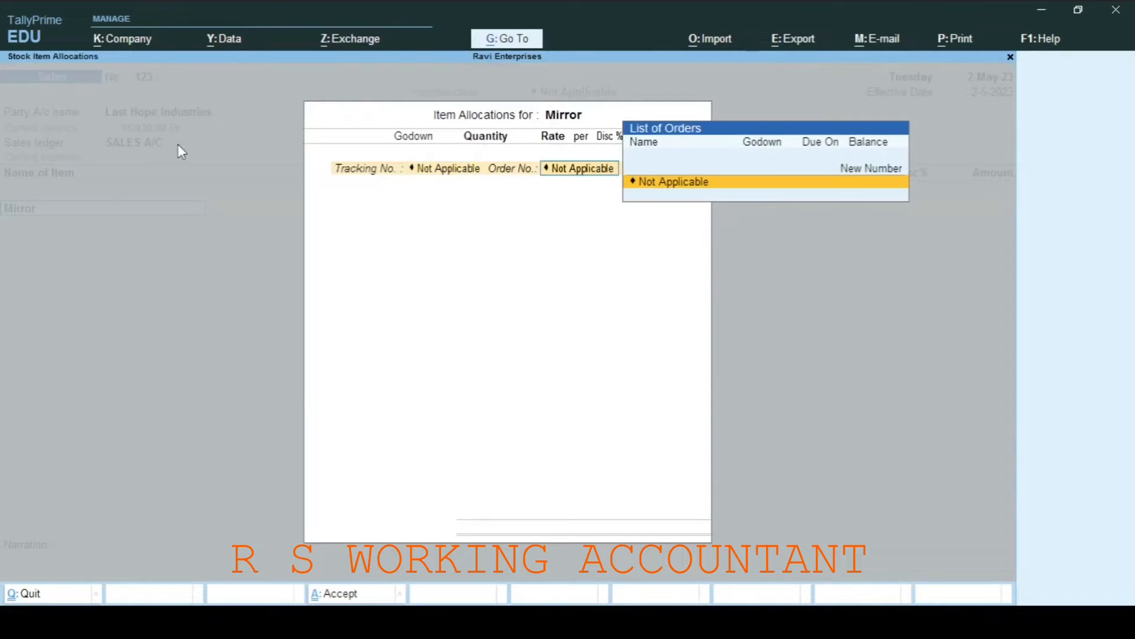
key("Return")
key("Return")
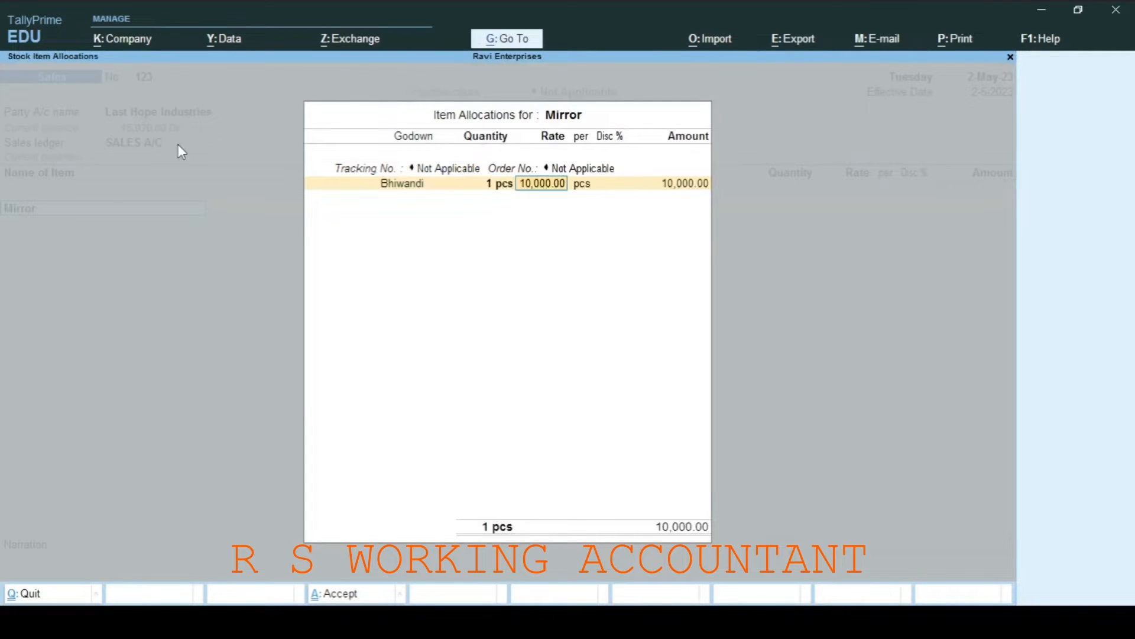
key("Return")
key("Return")
key("Return")
key("Return")
key("Return")
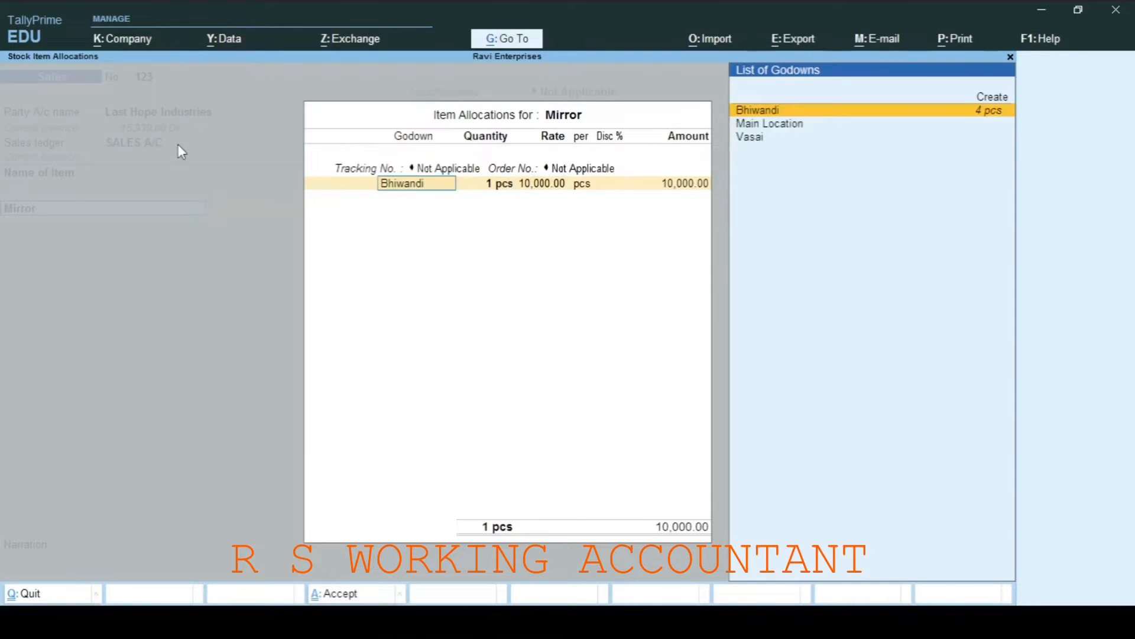
key("ctrl+Return")
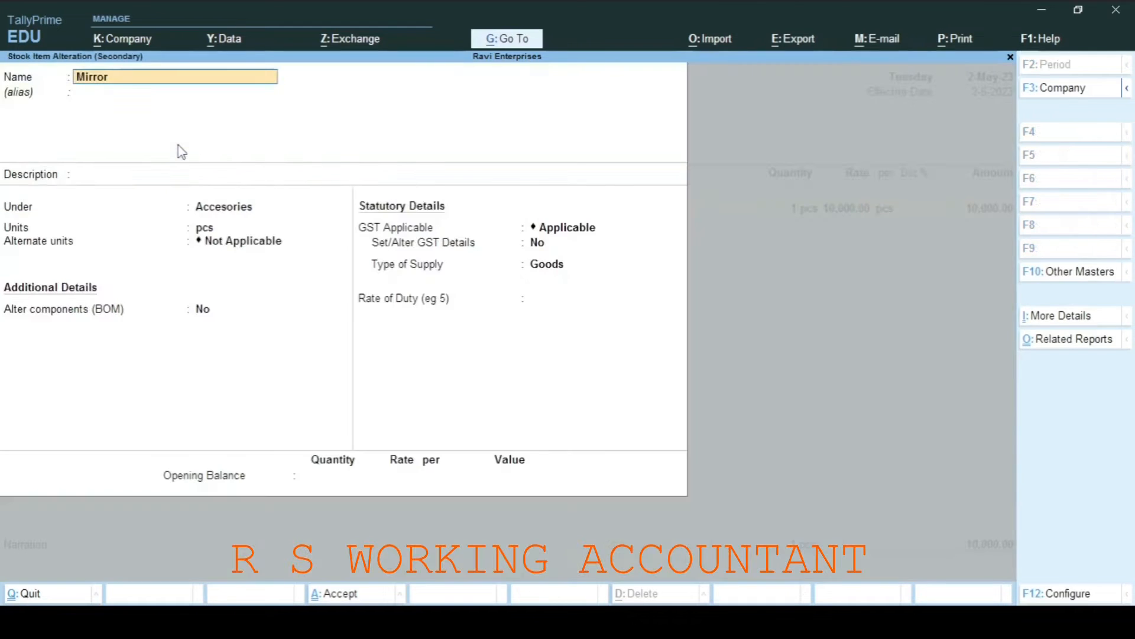
key("Return")
key("Return")
key("Return")
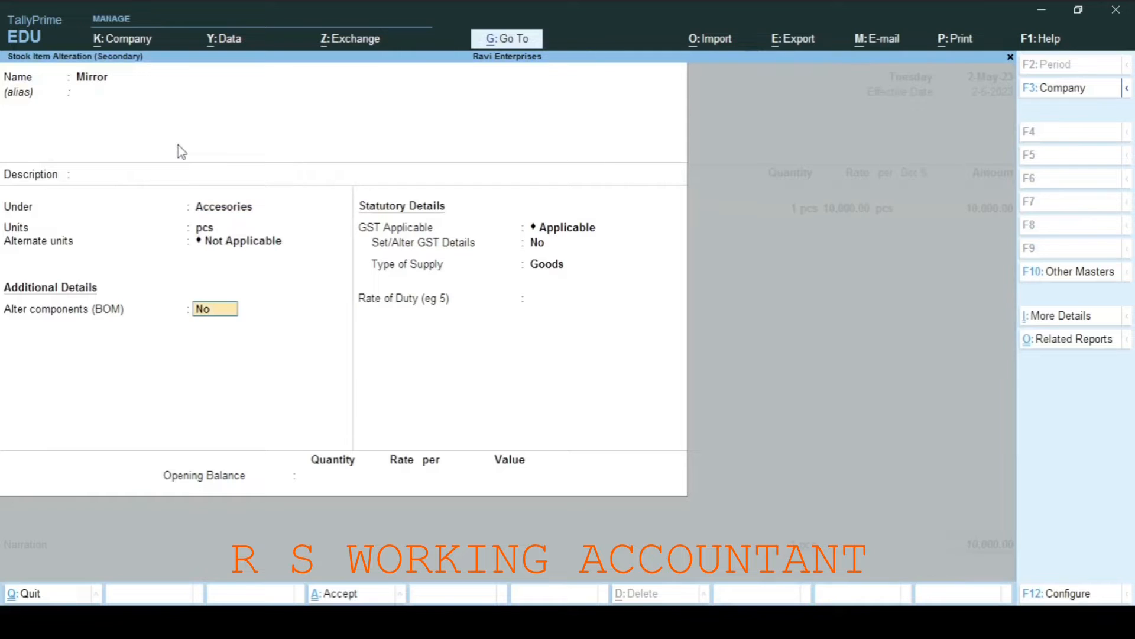
key("Escape")
key("Escape")
key("y")
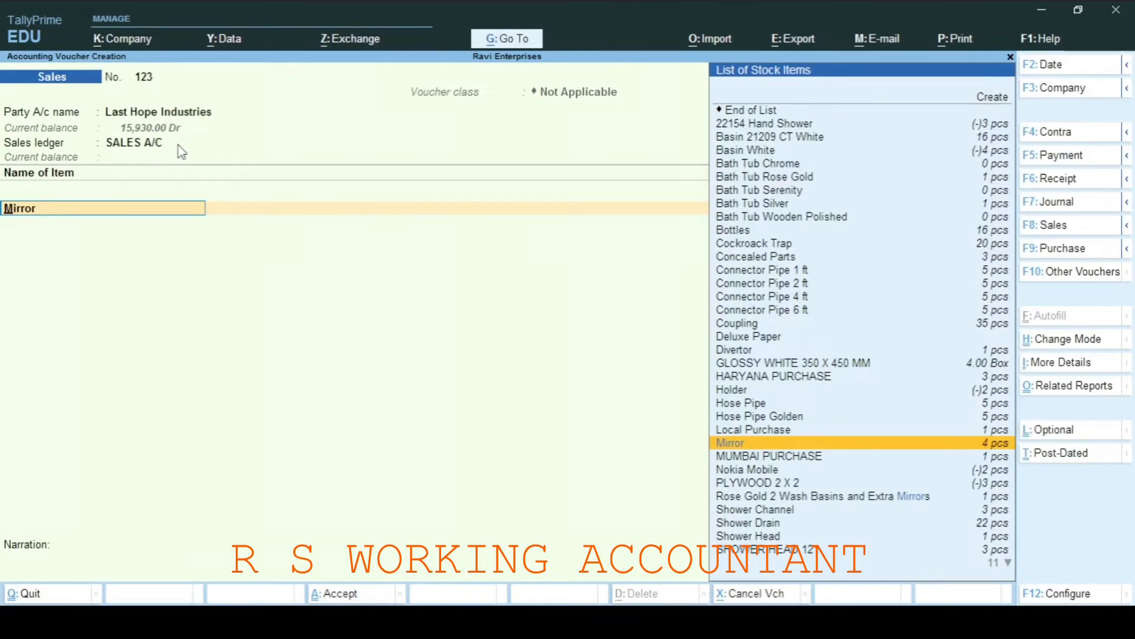
Step: Open the Mirror stock item for alteration and set Set/Alter GST Details to Yes
key("ctrl+Return")
key("Return")
key("Return")
key("Return")
key("Return")
key("Return")
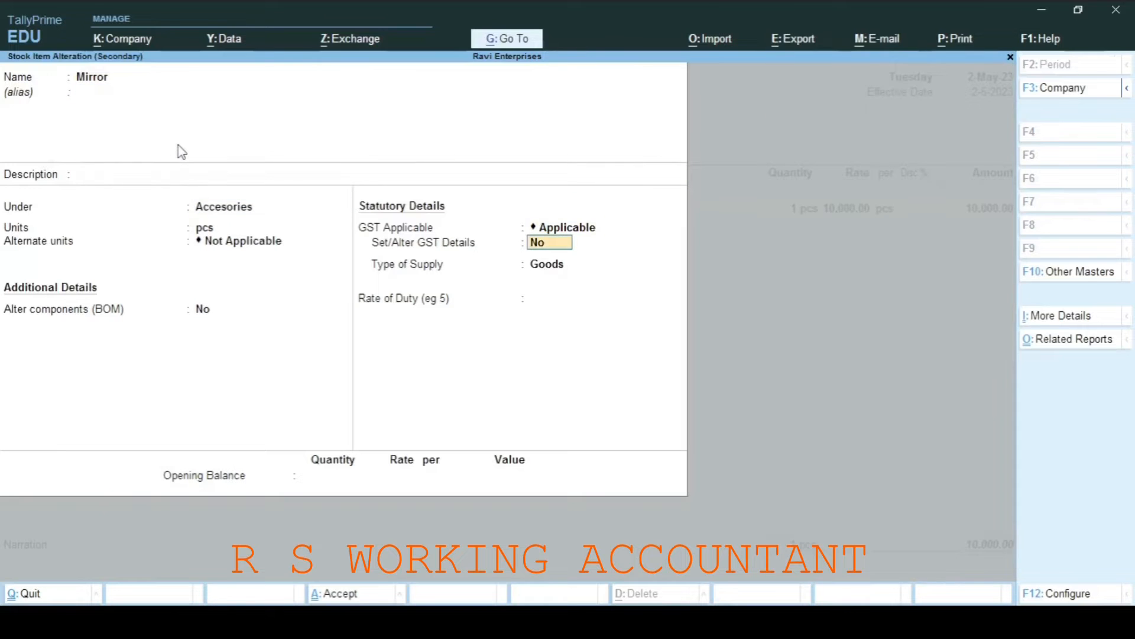
key("y")
Step: Examine the HSN code, taxability and tax rates in Mirror's GST details, accepting the details and the stock item
key("Return")
key("Return")
key("Return")
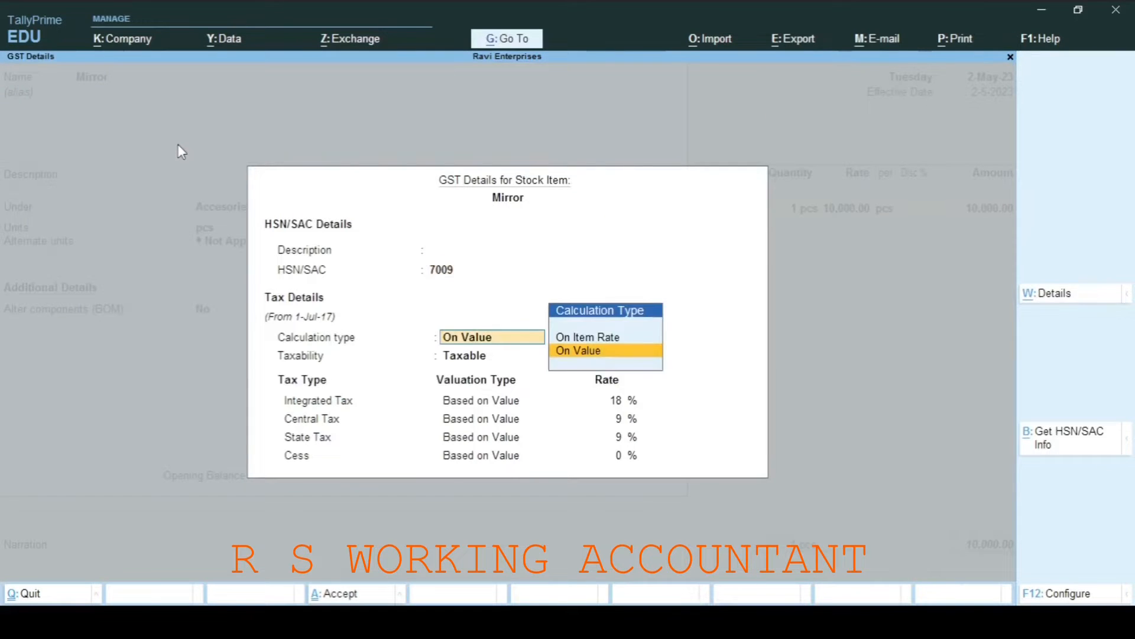
key("Return")
key("Return")
key("Return")
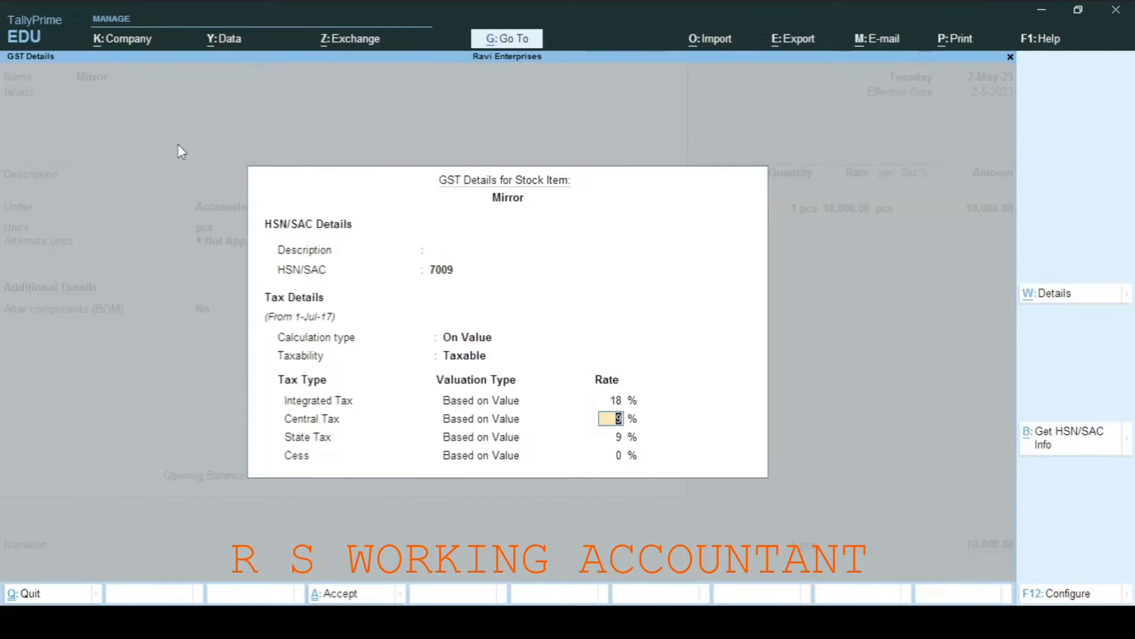
key("ctrl+a")
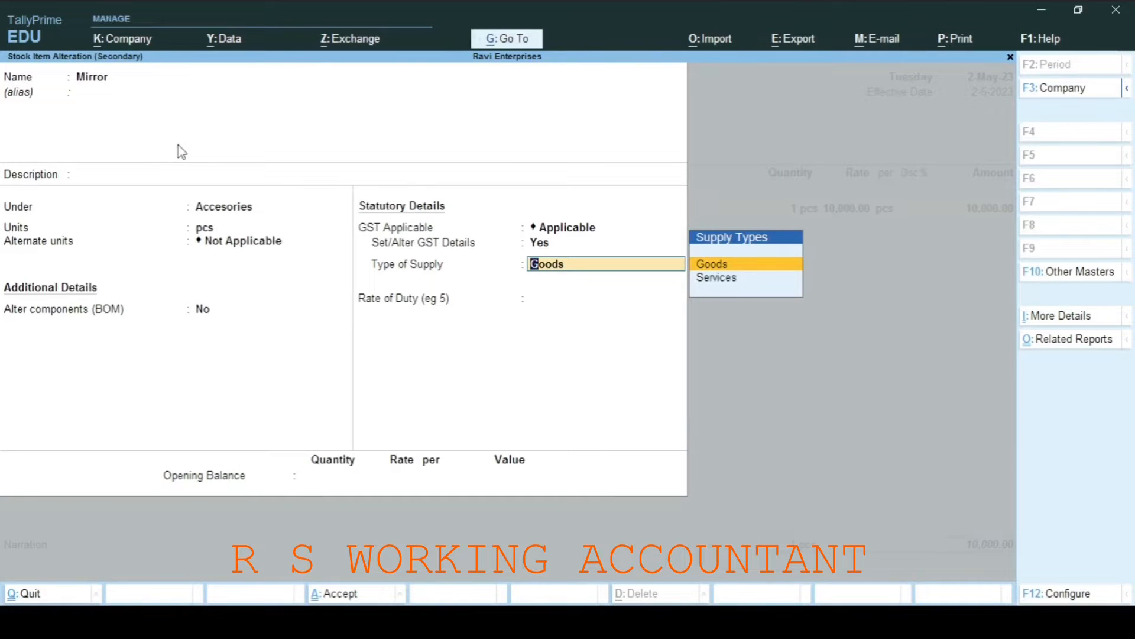
key("ctrl+a")
Step: Set Mirror's rate to 1,500 in its item allocation and finish the item entry
key("Return")
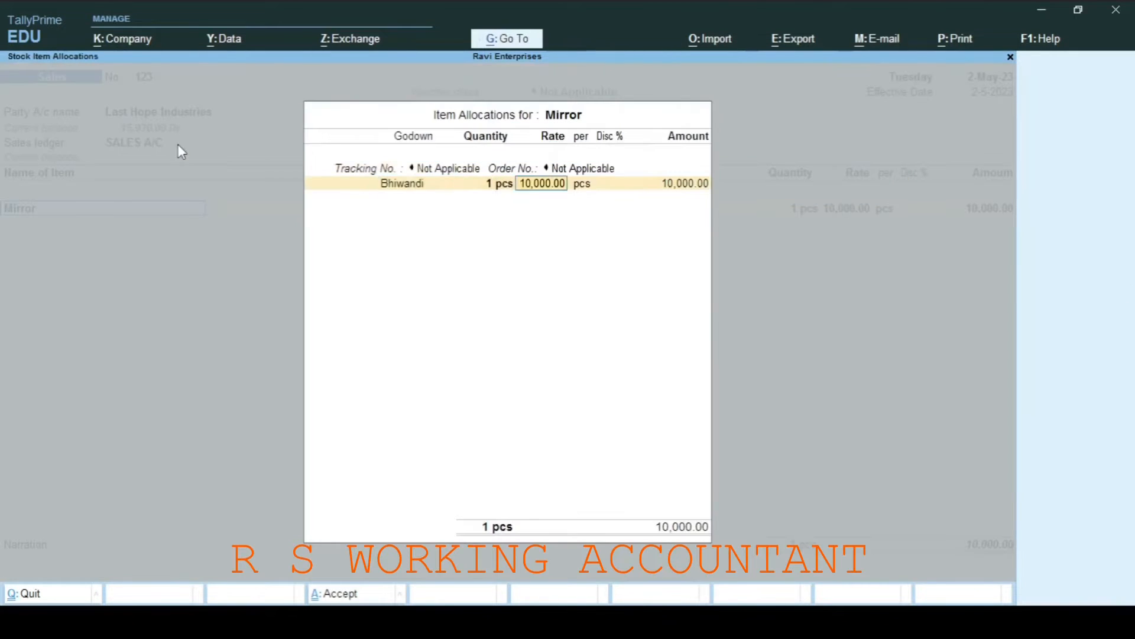
key("Return")
key("Return")
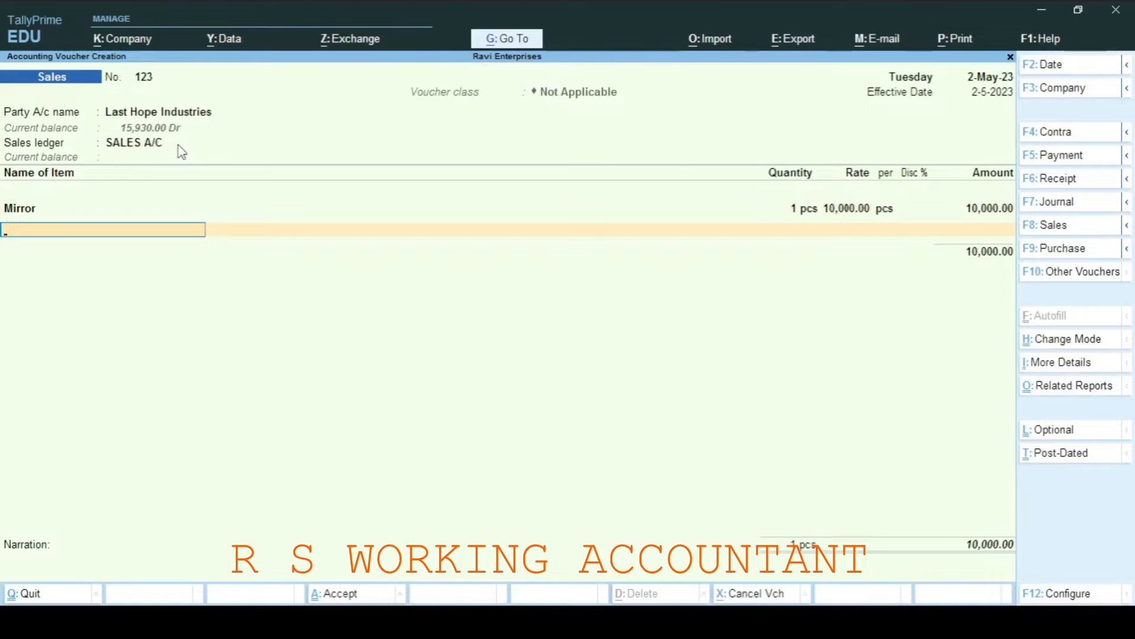
key("BackSpace")
key("BackSpace")
key("Return")
key("Return")
key("Return")
key("Return")
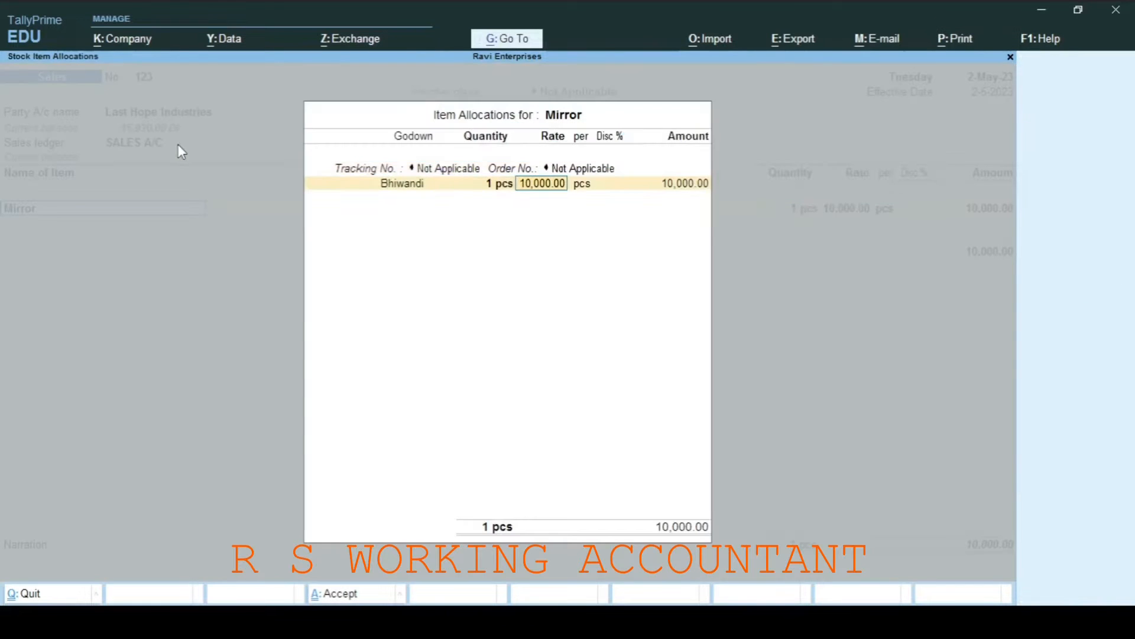
type("1500")
key("Return")
key("Return")
key("Return")
key("Return")
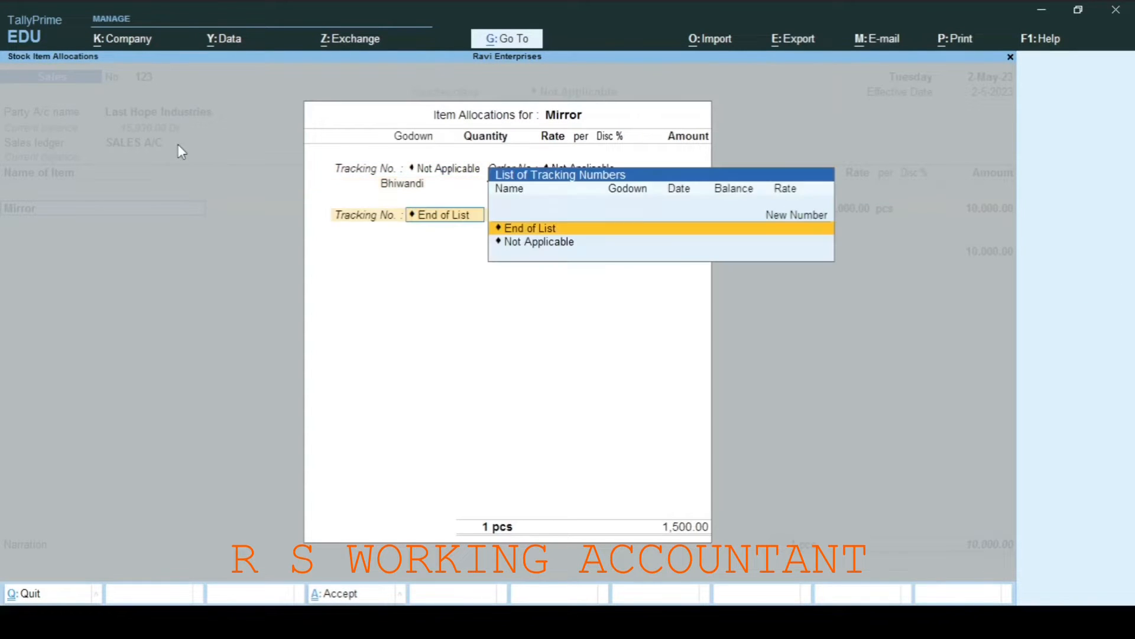
key("Return")
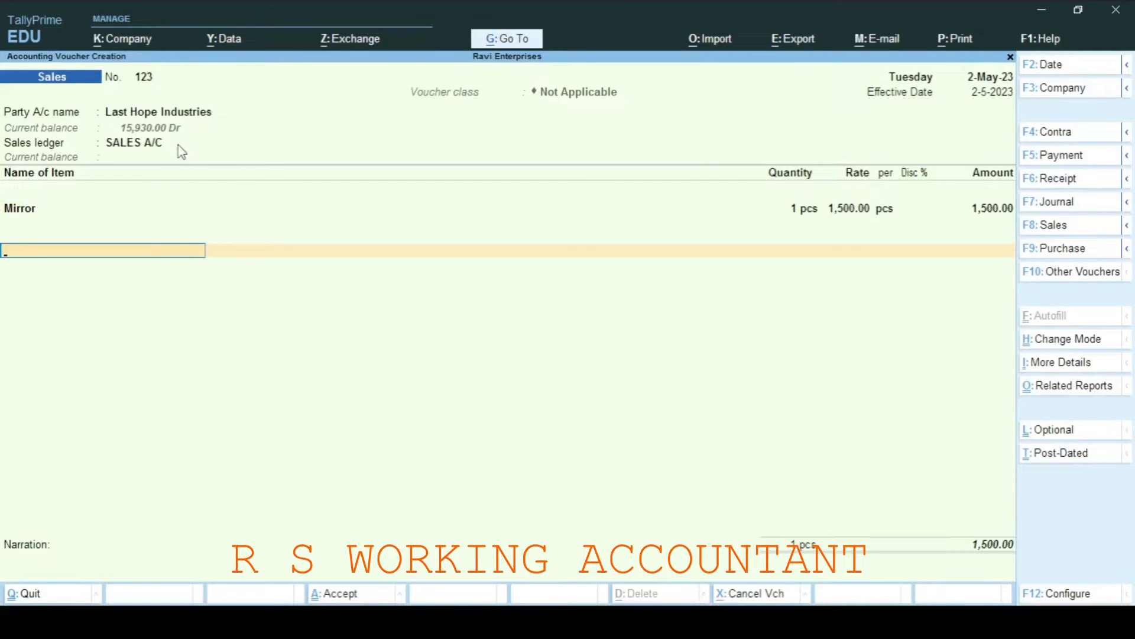
Step: Add the Transportation Expenses ledger with an amount of 100 and no description
type("Tra")
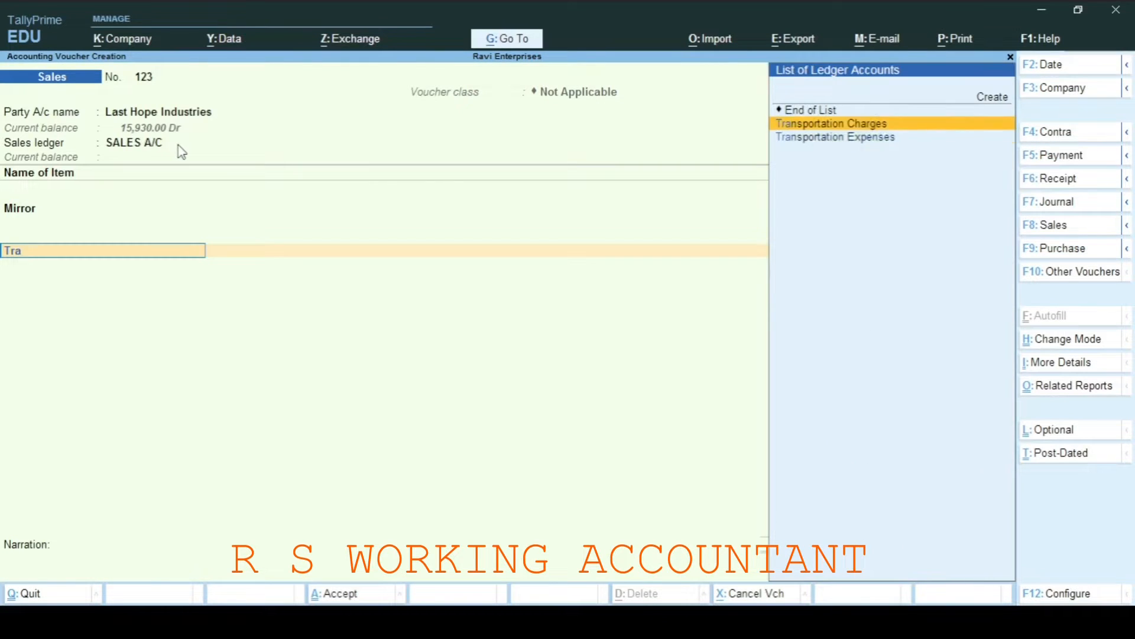
key("Down")
key("Return")
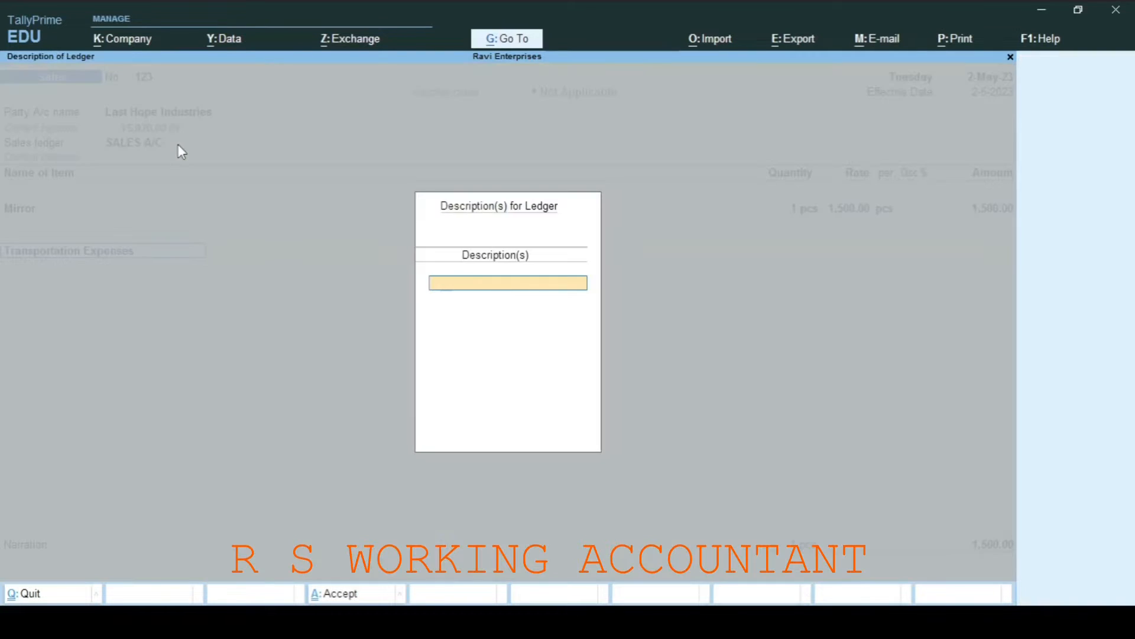
key("Return")
key("Return")
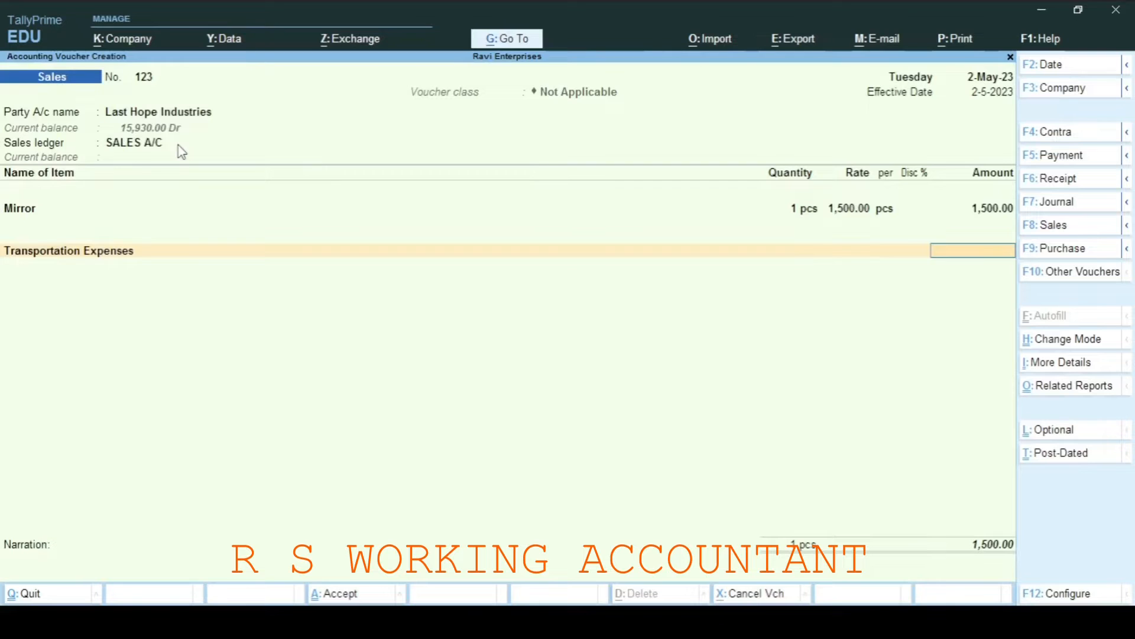
type("100")
key("Return")
Step: Add the Sale Cgst tax ledger below Transportation Expenses with its automatically calculated amount
type("Sale Cgs")
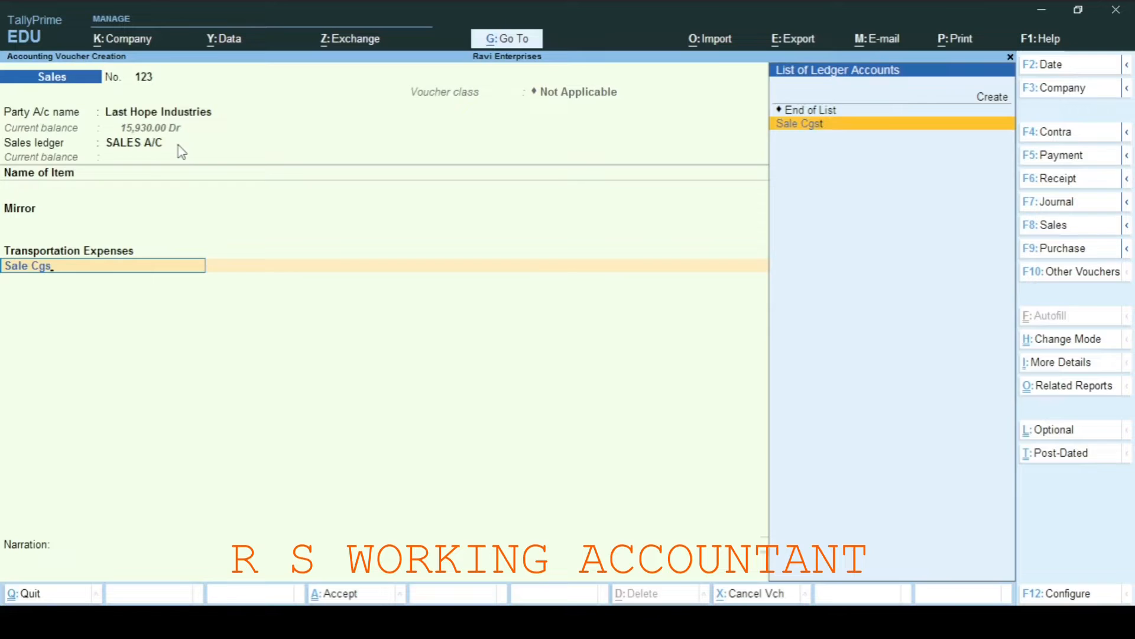
key("Return")
key("Return")
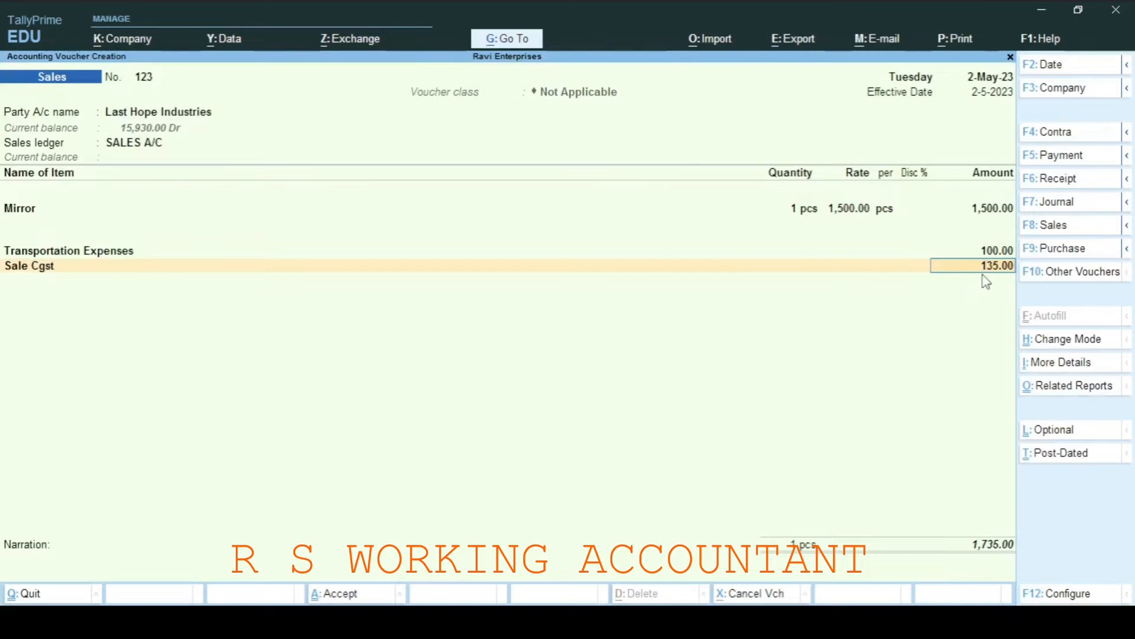
Step: Calculate 1500+100 and 1600*9% in the calculator to check the expected CGST amount
key("ctrl+n")
type("155")
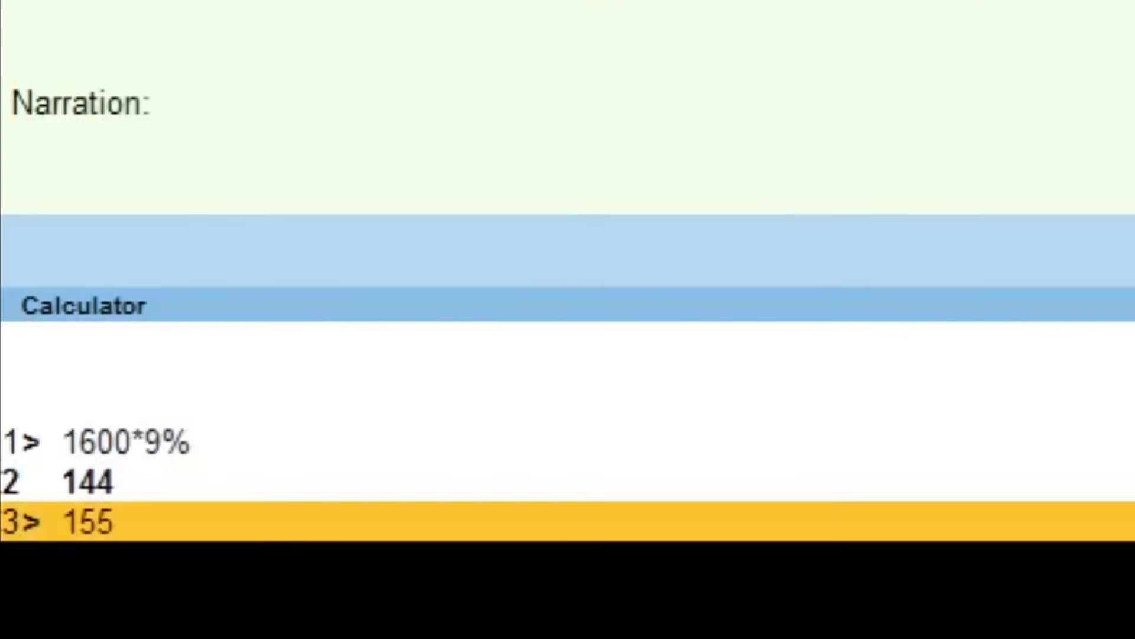
key("BackSpace")
type("00")
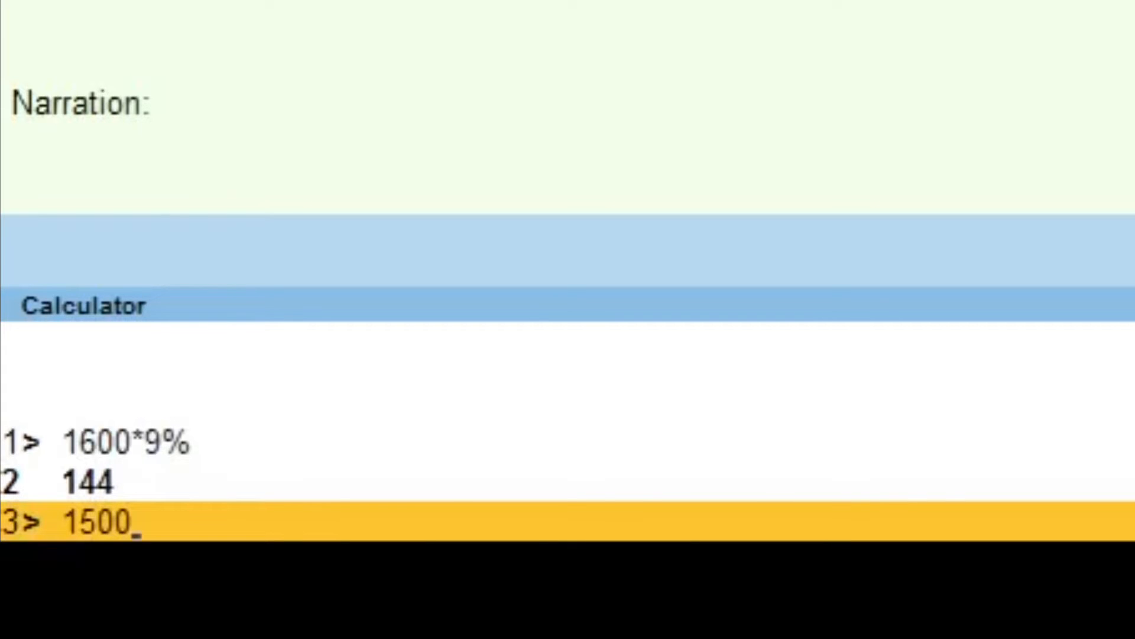
type("+100")
key("Return")
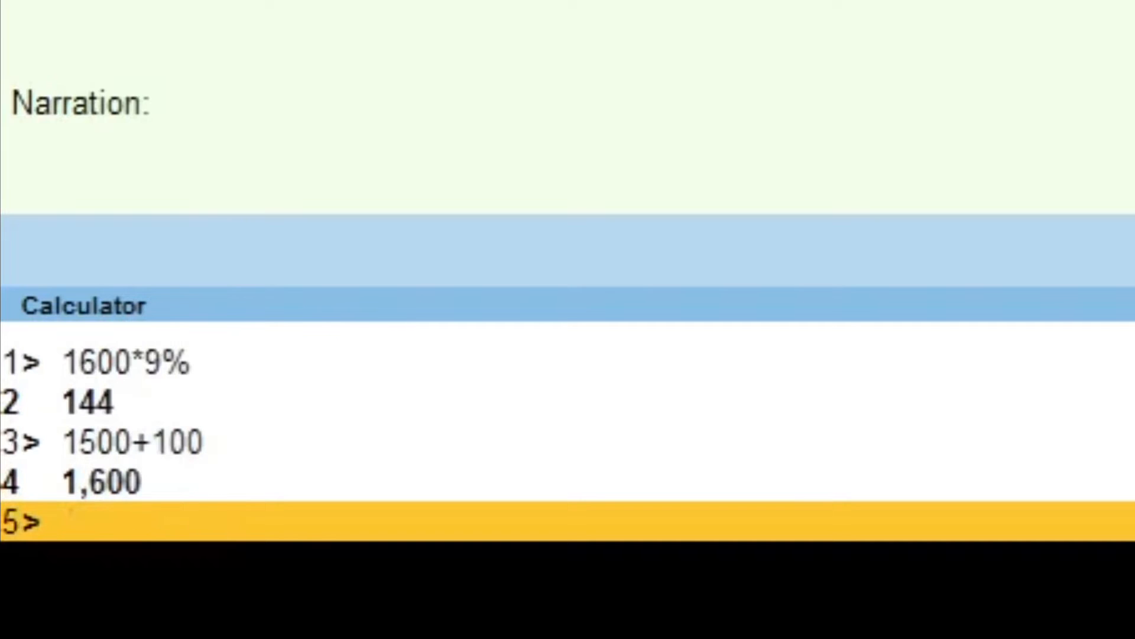
type("1600")
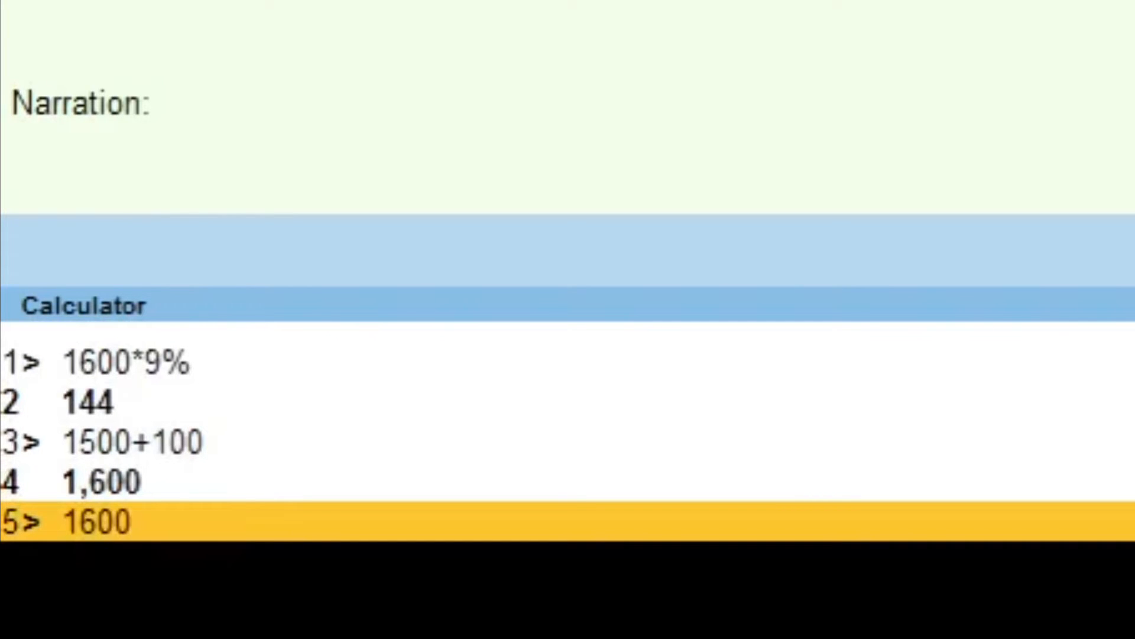
type("*9%")
key("Return")
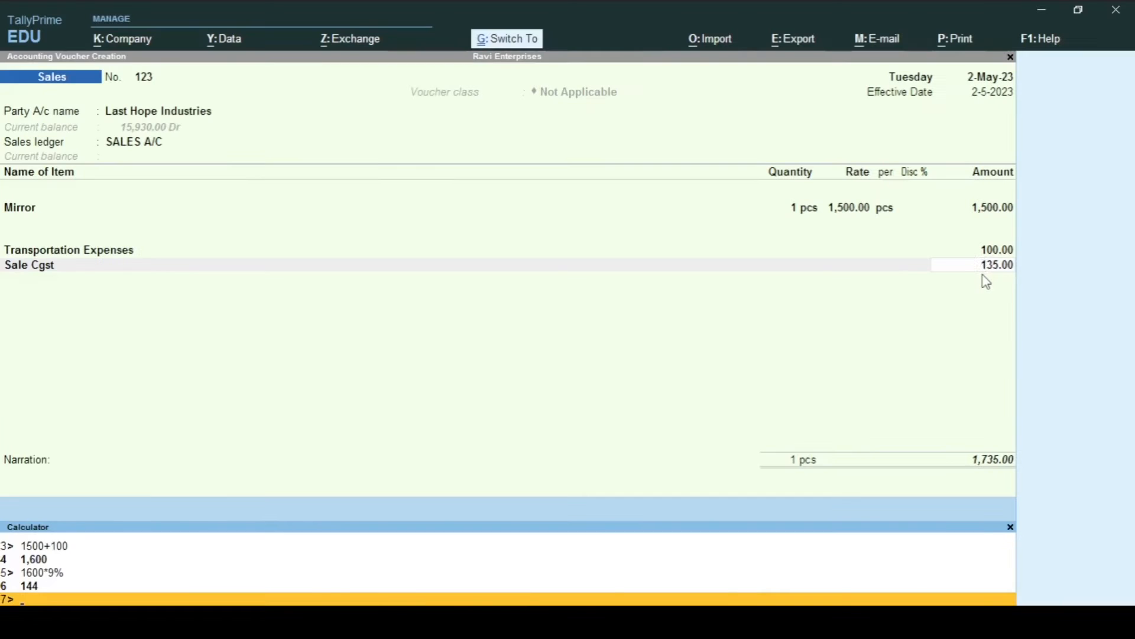
key("Escape")
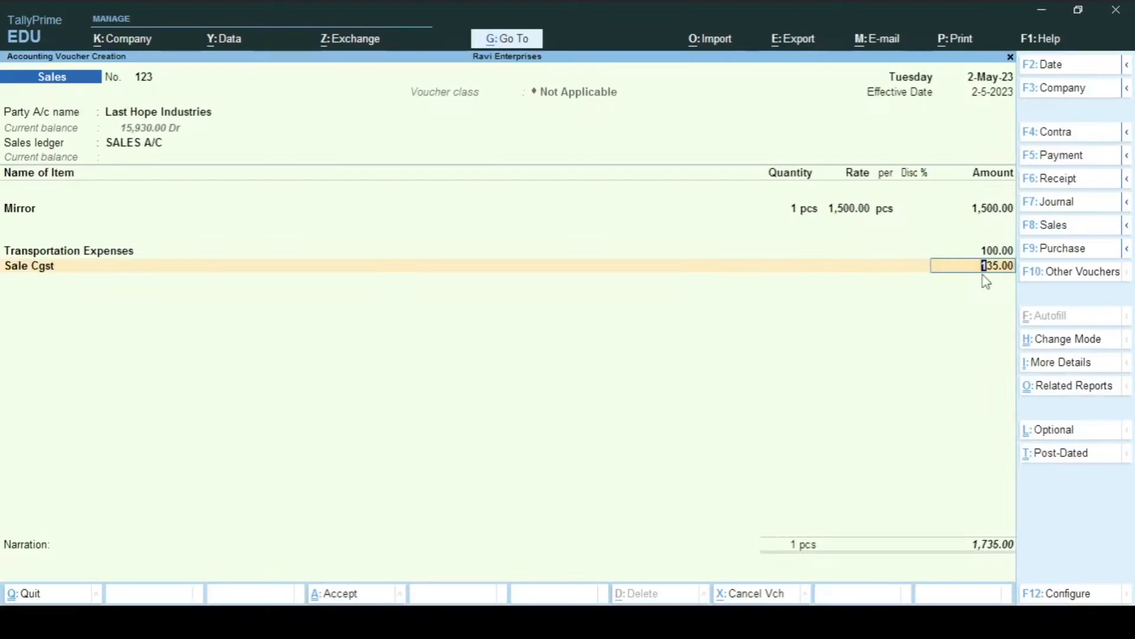
Step: Examine the group, tax type and calculation percentage in the Sale Cgst ledger master, accepting the ledger
key("BackSpace")
key("ctrl+Return")
key("Return")
key("Return")
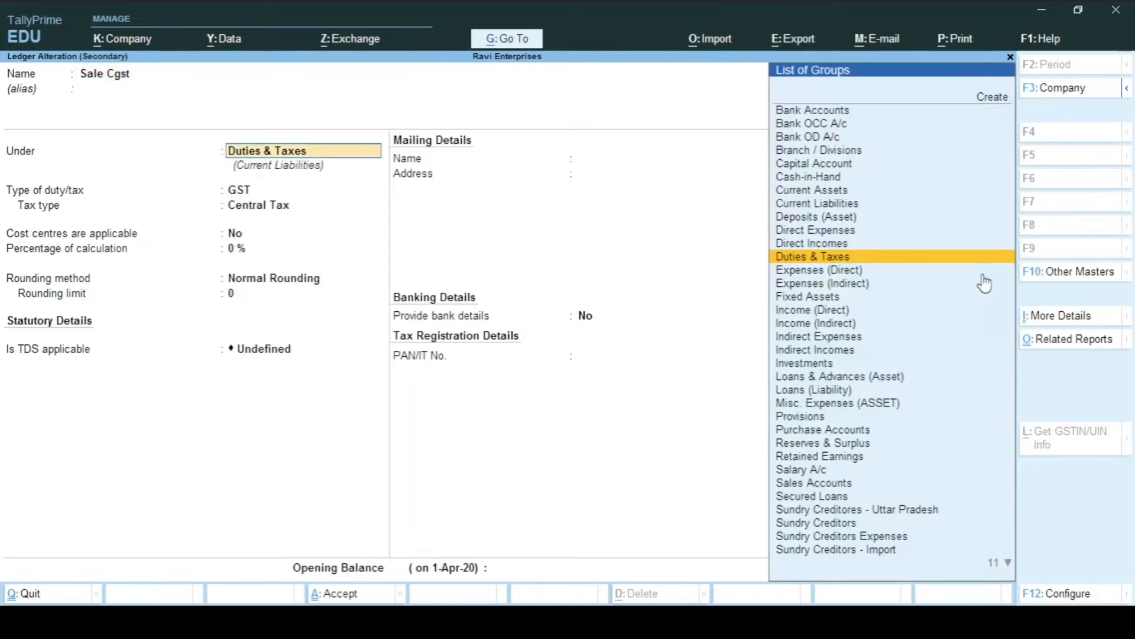
key("Return")
key("Return")
key("Return")
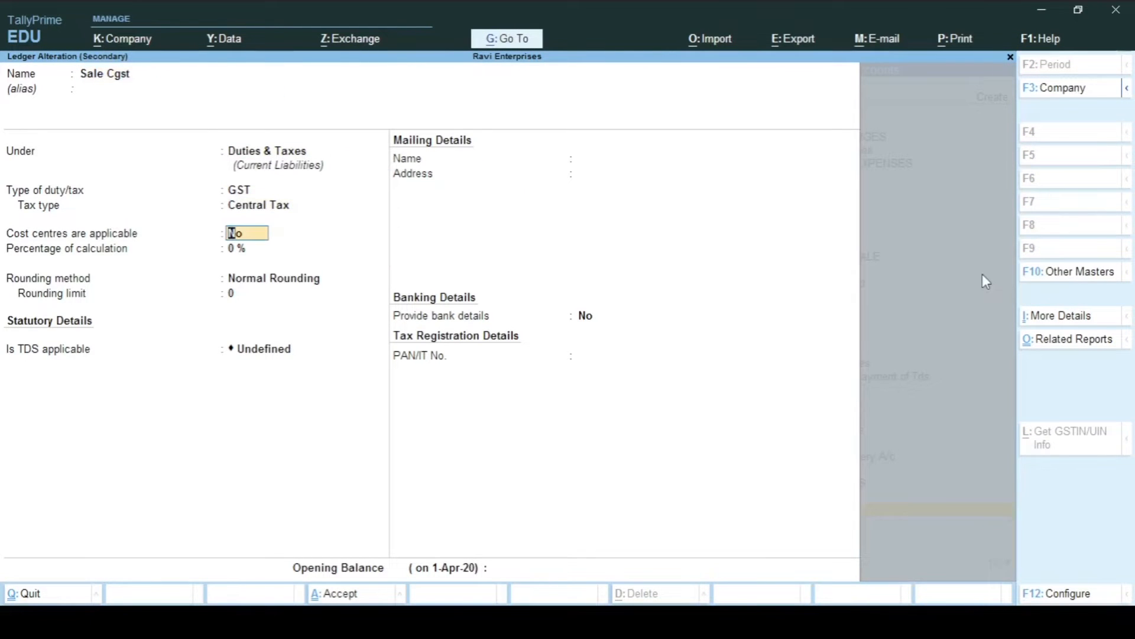
key("ctrl+a")
key("Return")
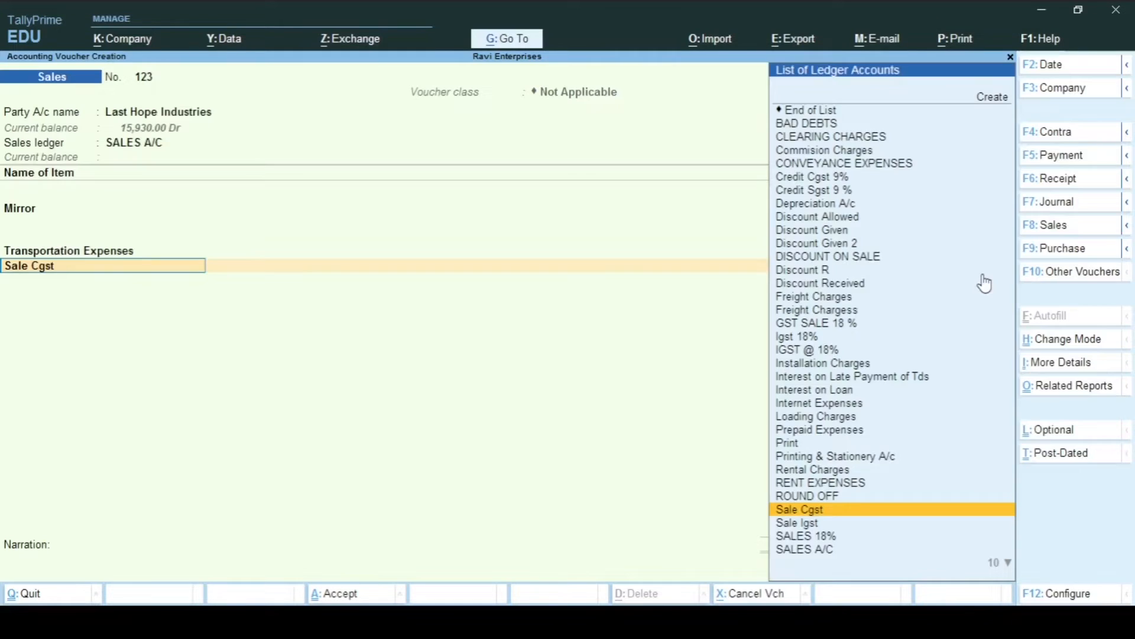
Step: Go back to the Mirror item and examine its stock item master and GST details, accepting both
key("BackSpace")
key("BackSpace")
key("BackSpace")
key("BackSpace")
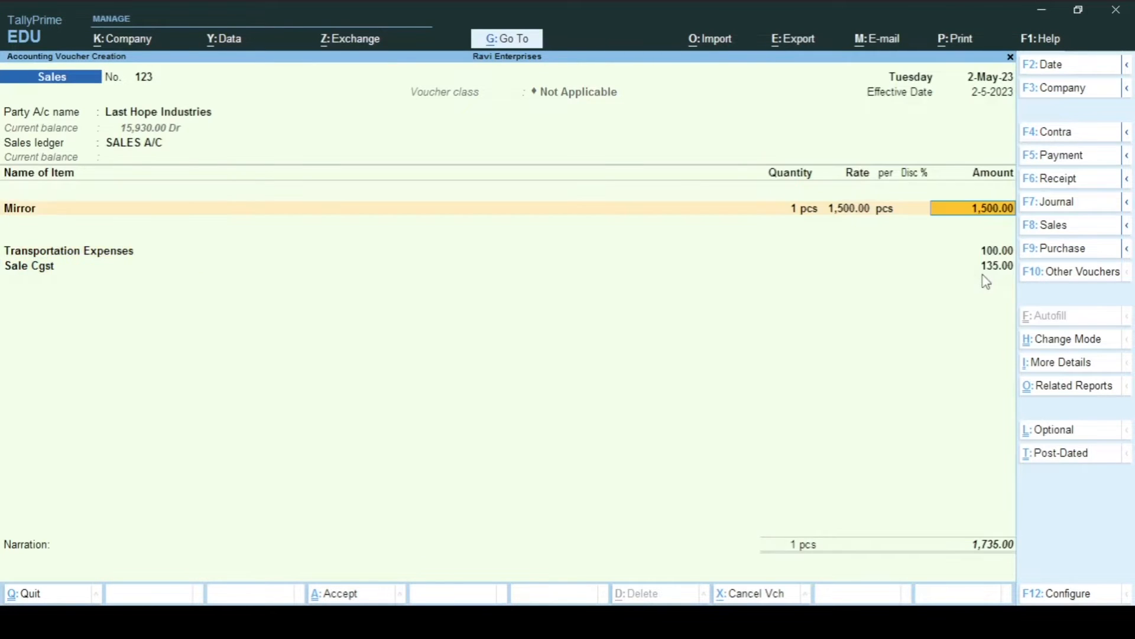
key("BackSpace")
key("BackSpace")
key("BackSpace")
key("BackSpace")
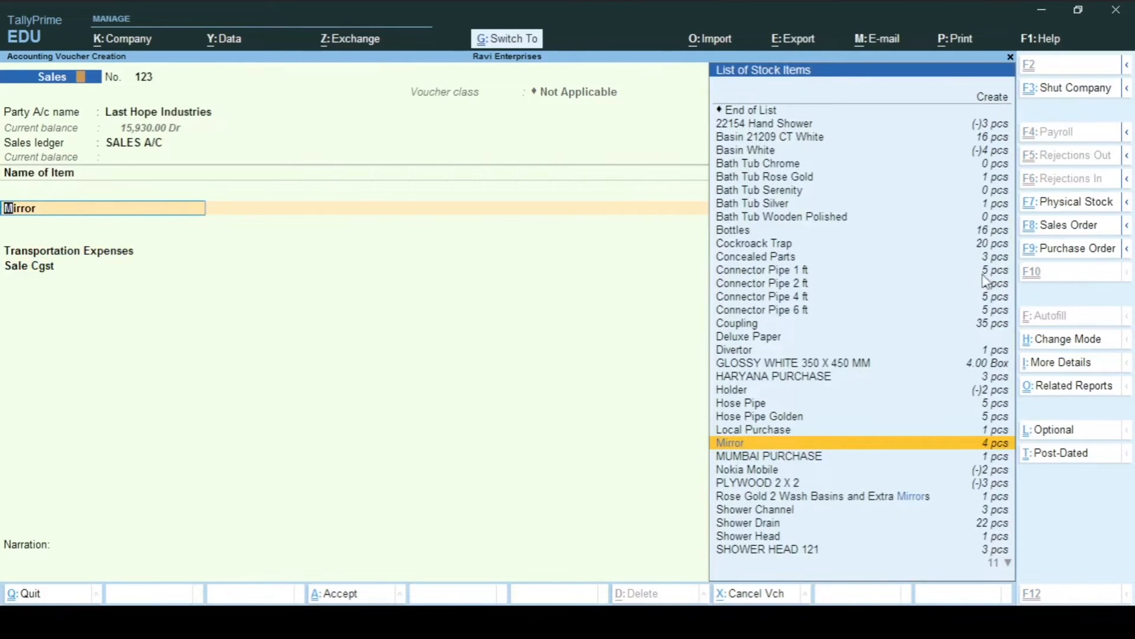
key("ctrl+Return")
key("Return")
key("Return")
key("Return")
key("Return")
key("Return")
key("Return")
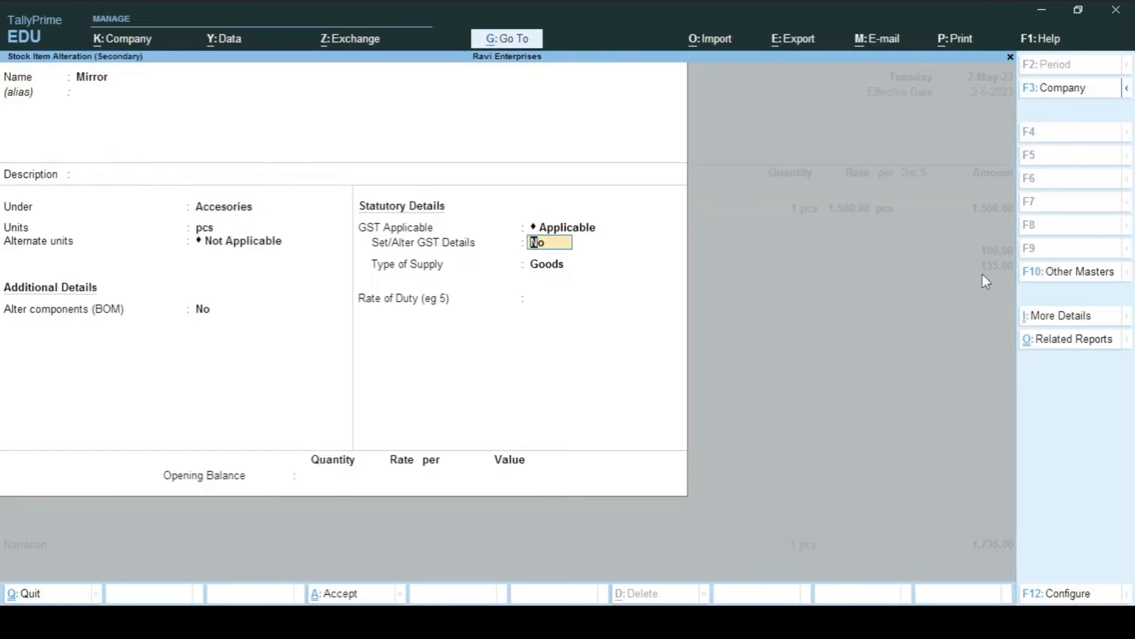
key("y")
key("ctrl+a")
key("ctrl+a")
Step: Reconfirm Mirror's item allocation of 1 pcs at 1,500.00 and return to the Transportation Expenses line
key("Return")
key("Return")
key("Return")
key("Return")
key("Return")
key("Return")
key("Return")
key("Return")
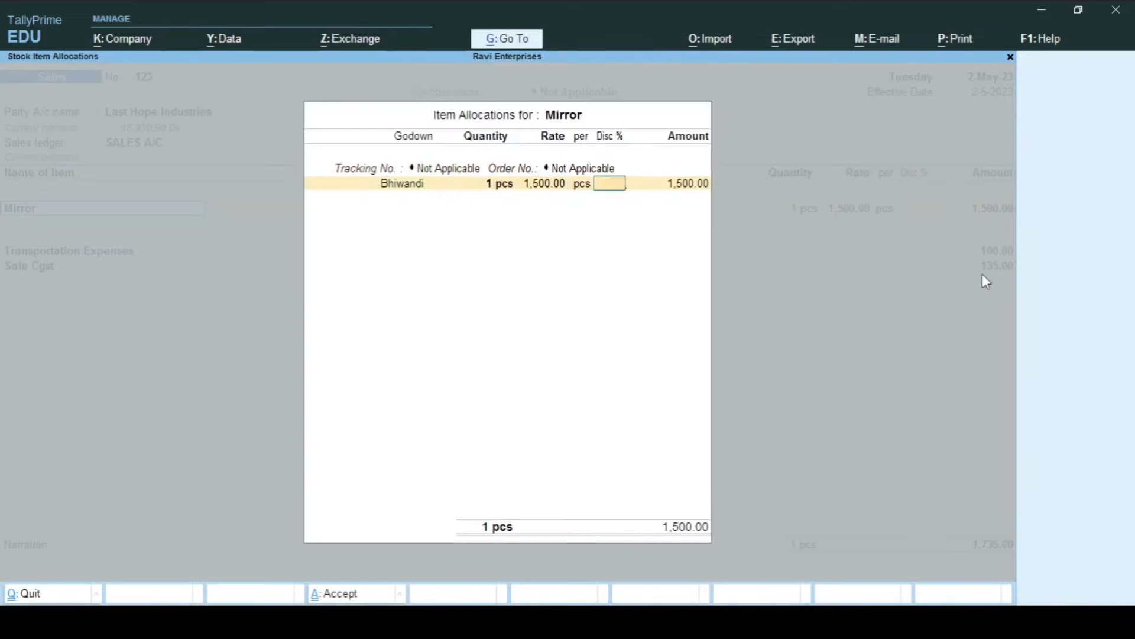
key("Return")
key("Return")
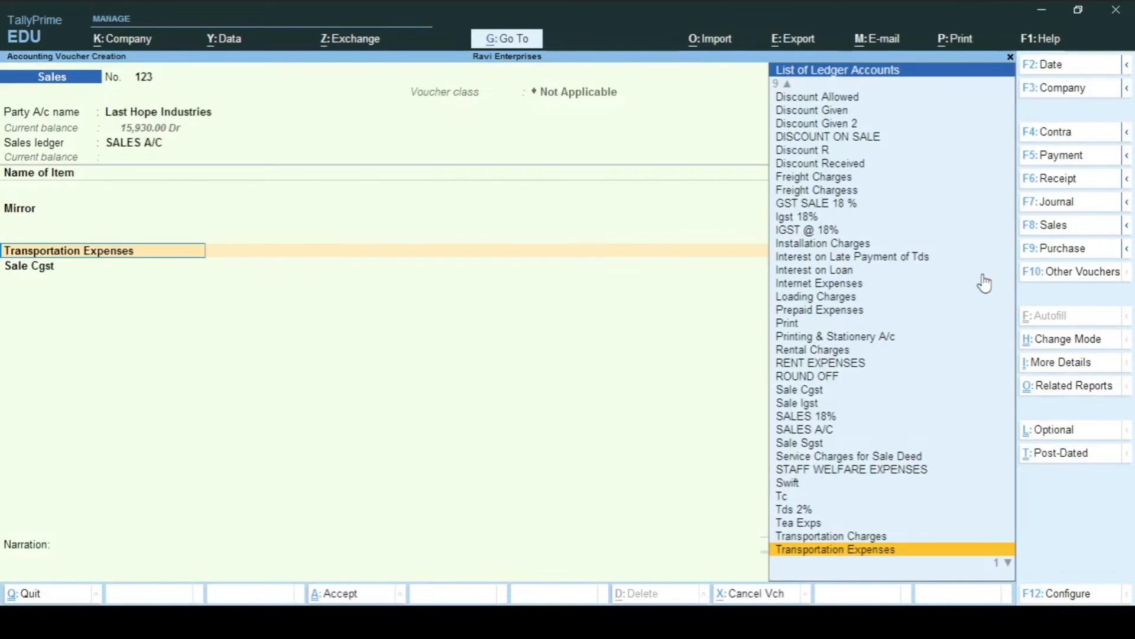
Step: Examine the GST details of the Transportation Expenses ledger master, leaving them without saving
key("ctrl+Return")
key("Return")
key("Return")
key("Return")
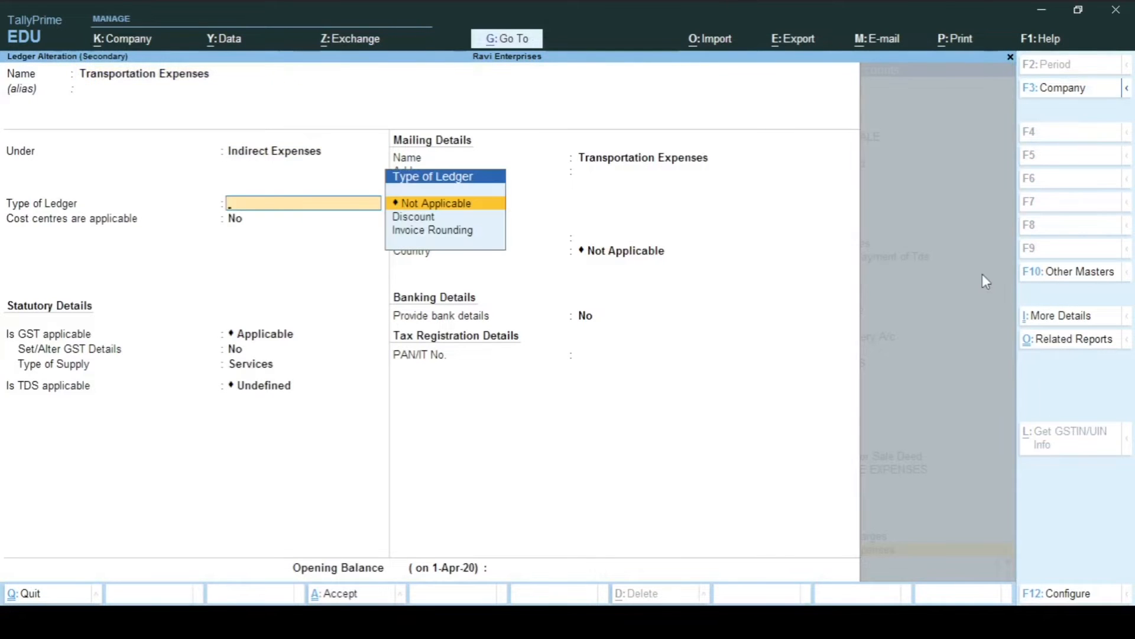
key("Return")
key("Return")
key("Return")
key("y")
key("Return")
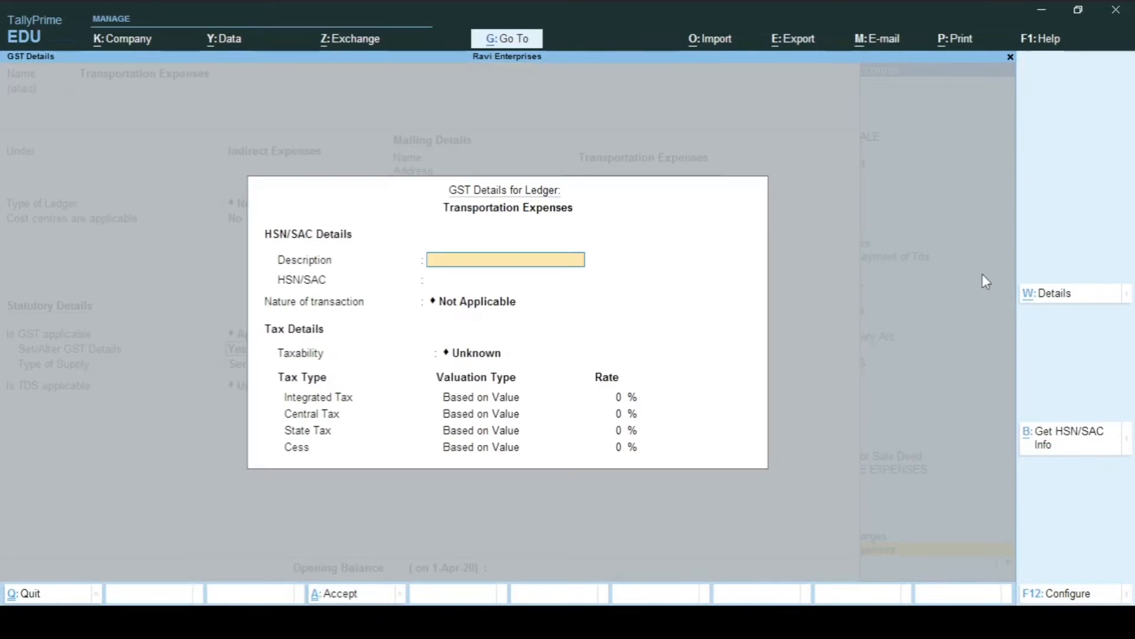
key("Escape")
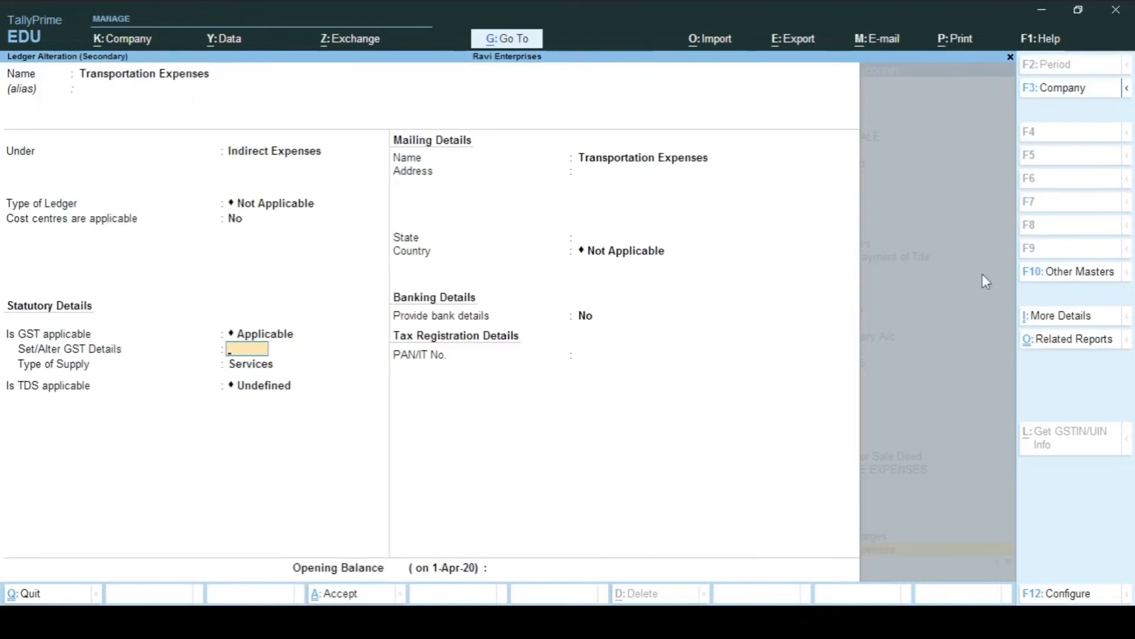
Step: Examine the group the Transportation Expenses ledger is under, and quit its alteration without saving
key("BackSpace")
key("BackSpace")
key("BackSpace")
key("BackSpace")
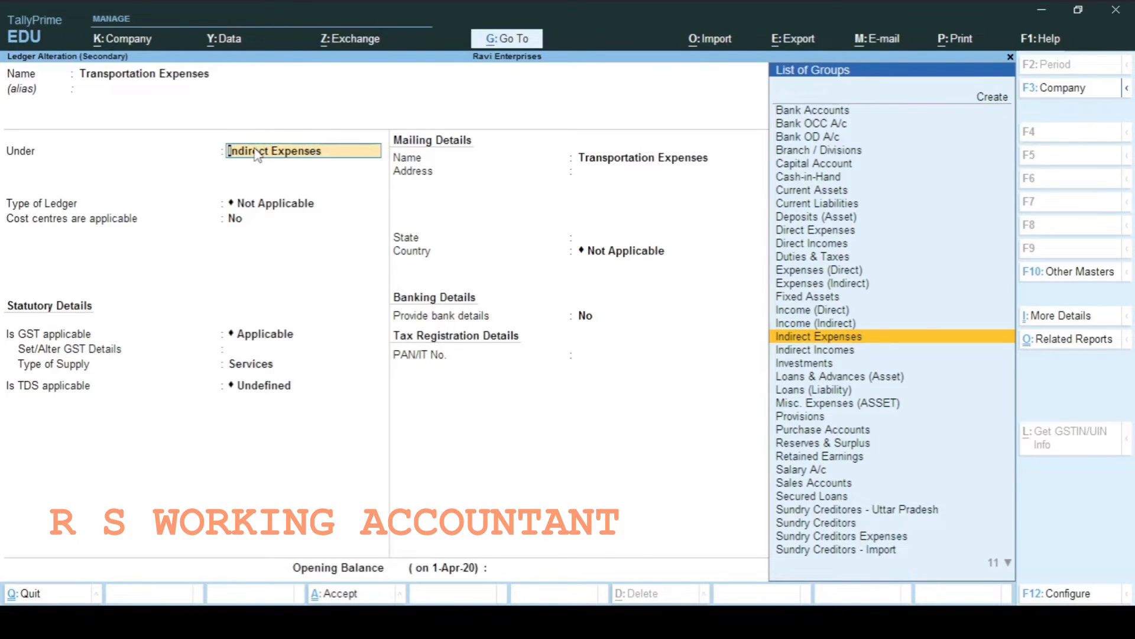
key("BackSpace")
key("Escape")
key("y")
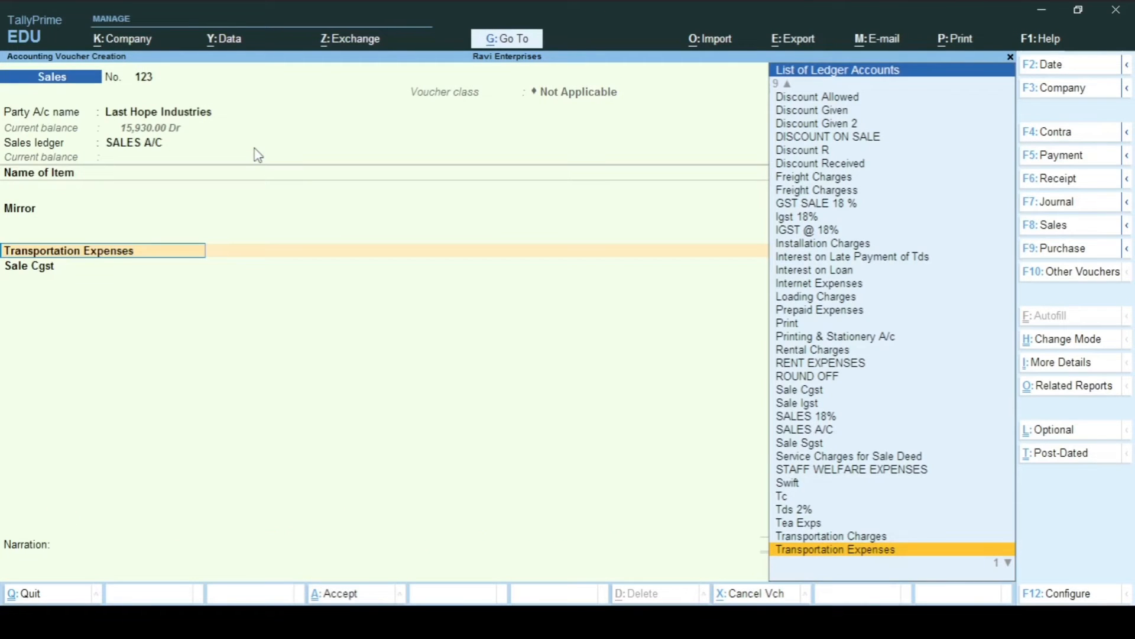
Step: Try the Transportation Charges ledger in place of Transportation Expenses, with no description
key("Return")
key("Return")
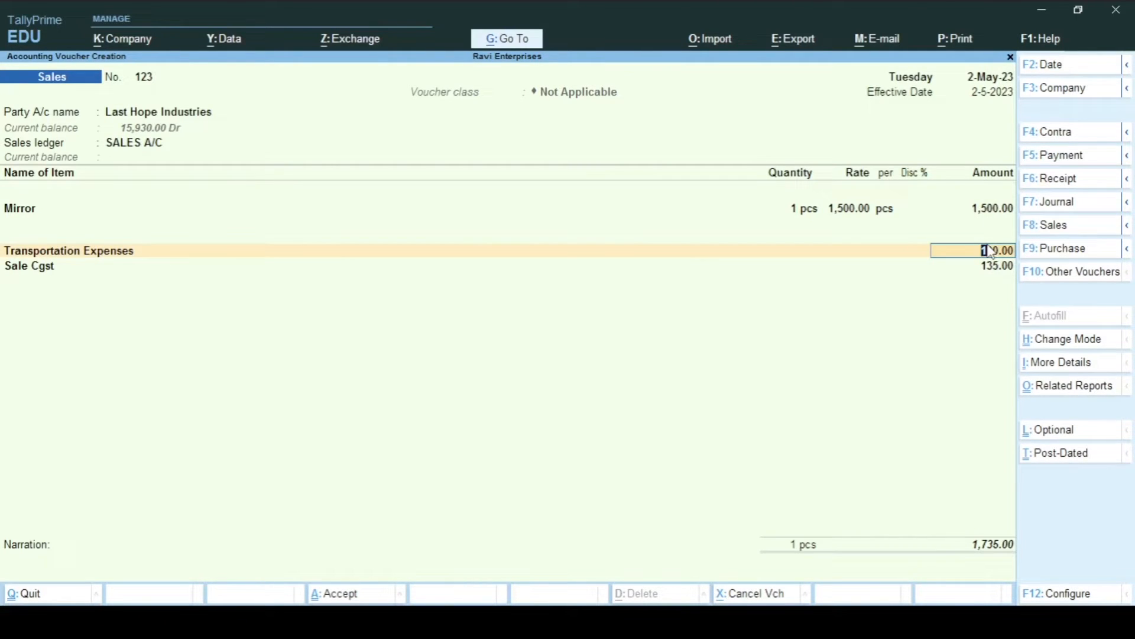
key("BackSpace")
key("BackSpace")
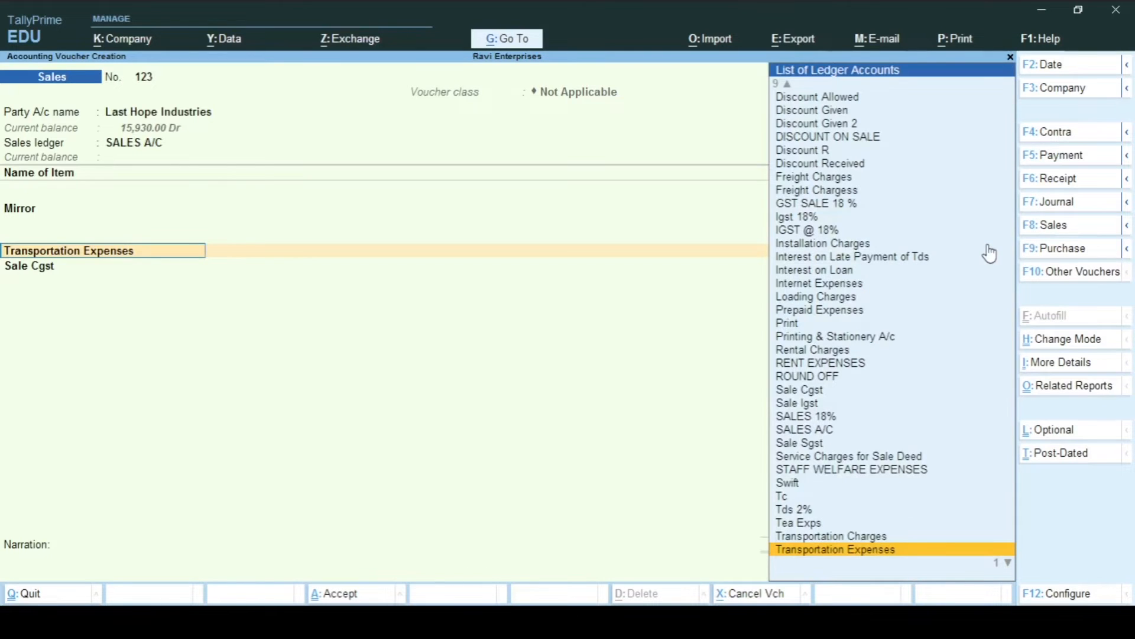
key("Up")
key("Return")
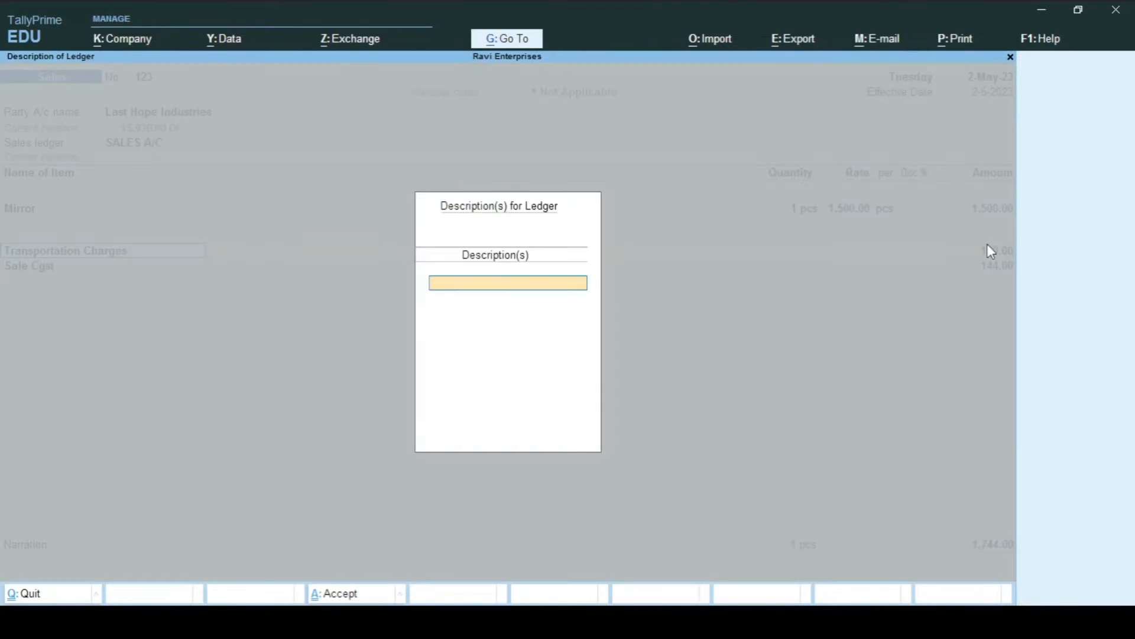
key("Return")
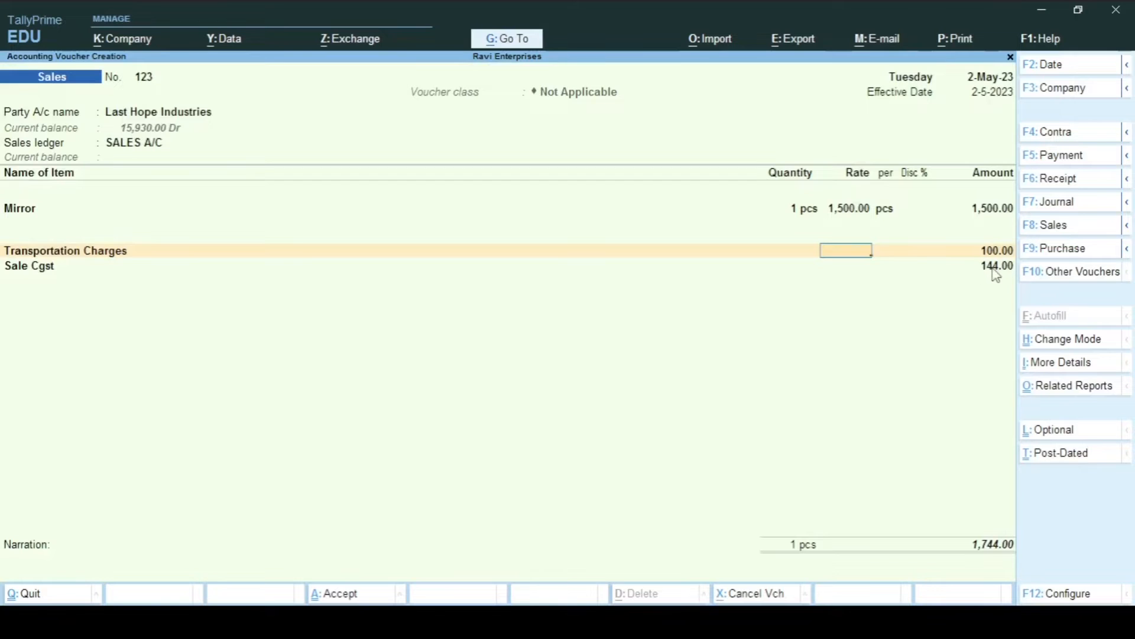
Step: Switch the additional ledger line back to Transportation Expenses to compare the CGST amounts
key("BackSpace")
key("Down")
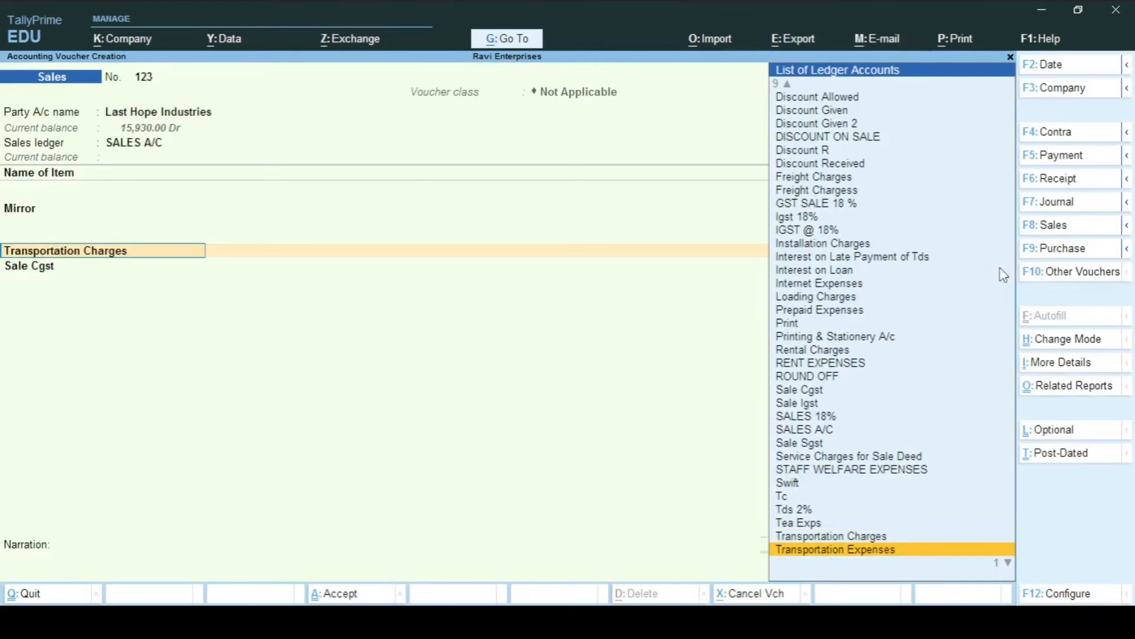
key("Return")
key("Return")
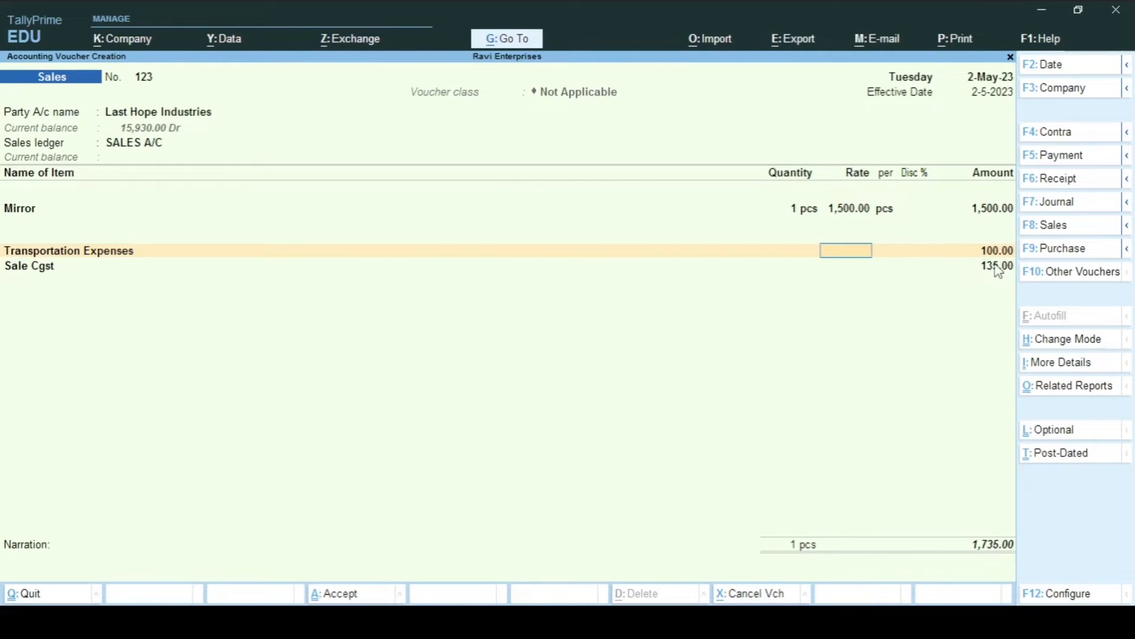
Step: Replace the Transportation Expenses ledger with Transportation Charges in the voucher, leaving the description blank
key("BackSpace")
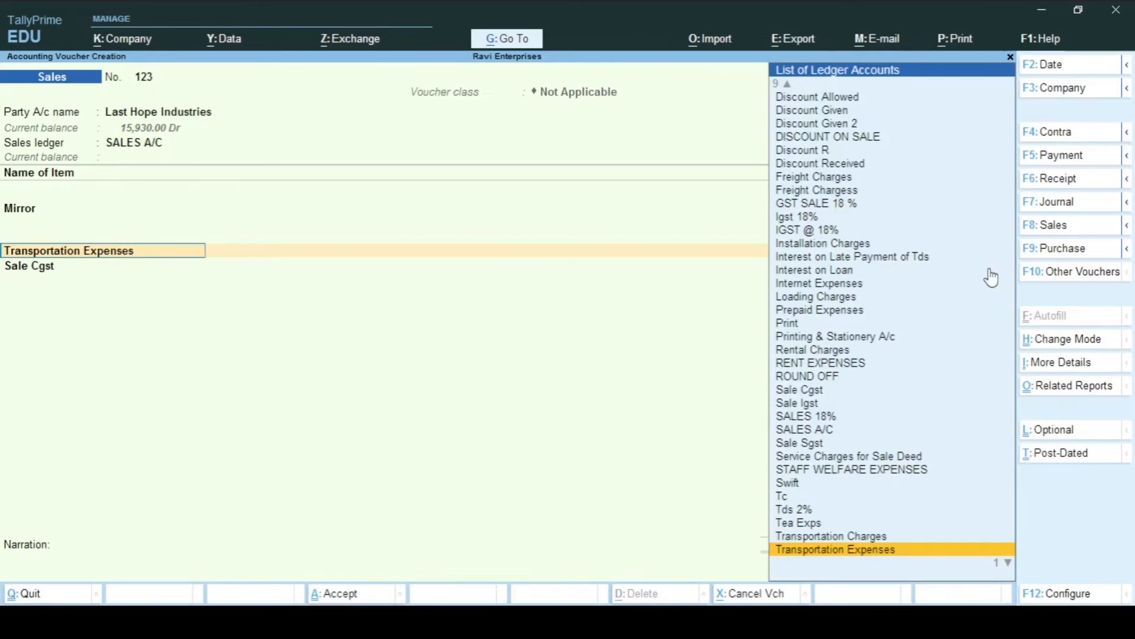
key("Up")
key("Return")
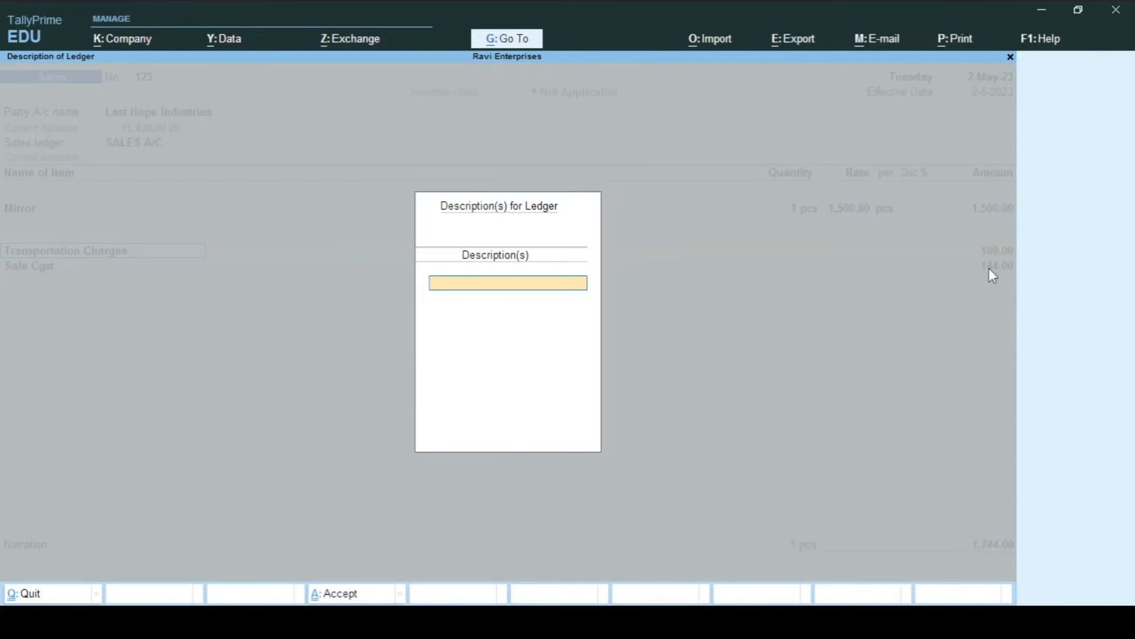
key("Return")
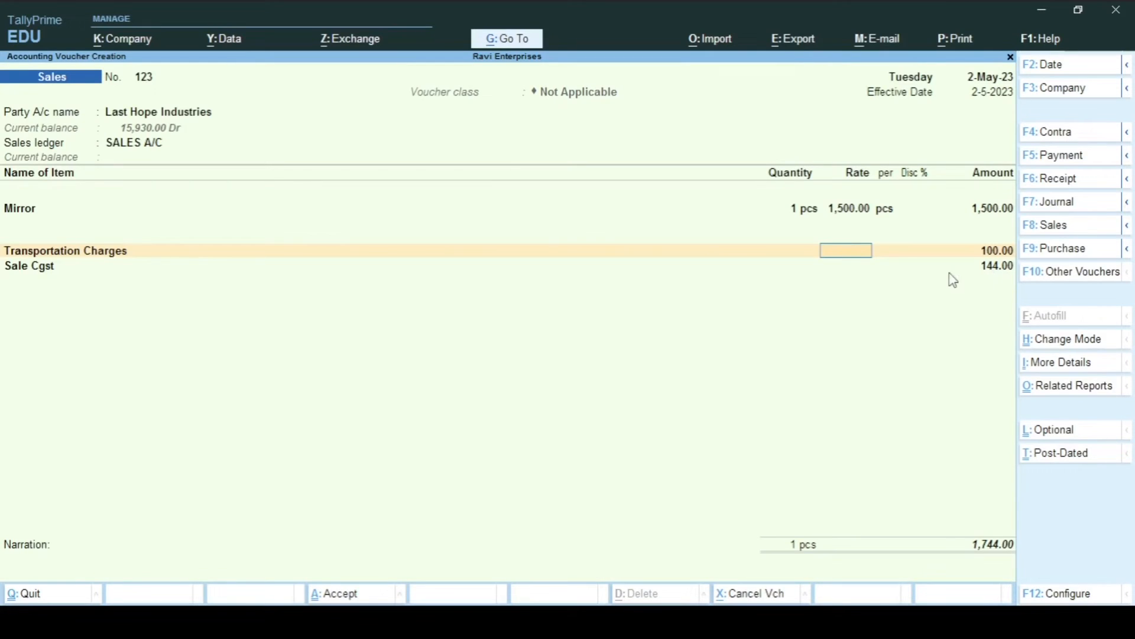
Step: Examine the group in the Transportation Charges ledger master, accepting the ledger
key("BackSpace")
key("ctrl+Return")
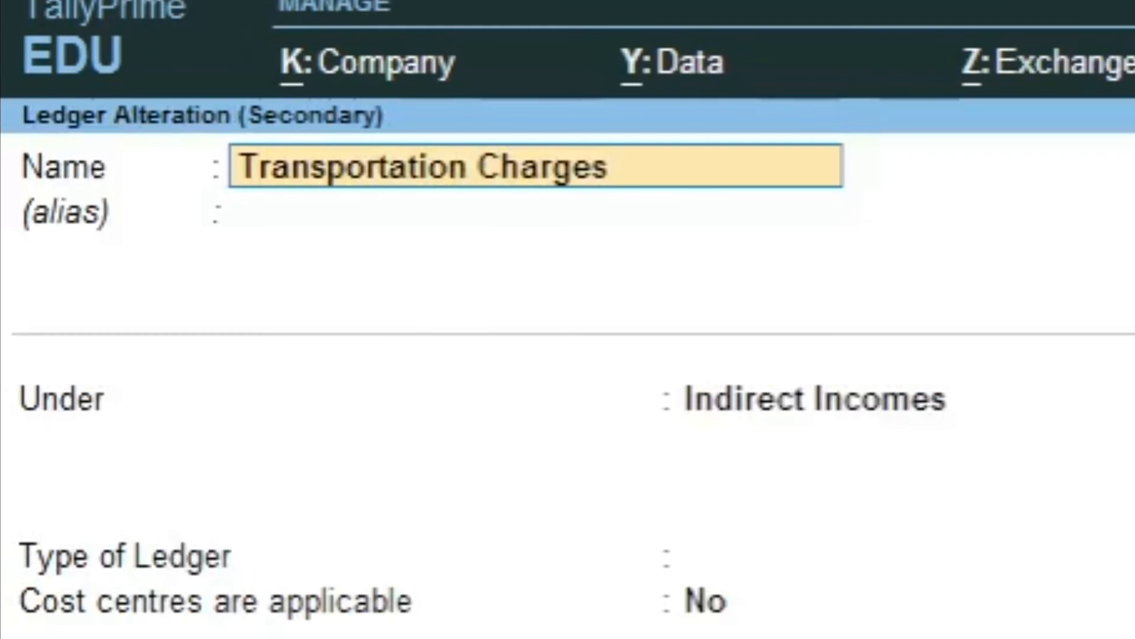
key("Return")
key("Return")
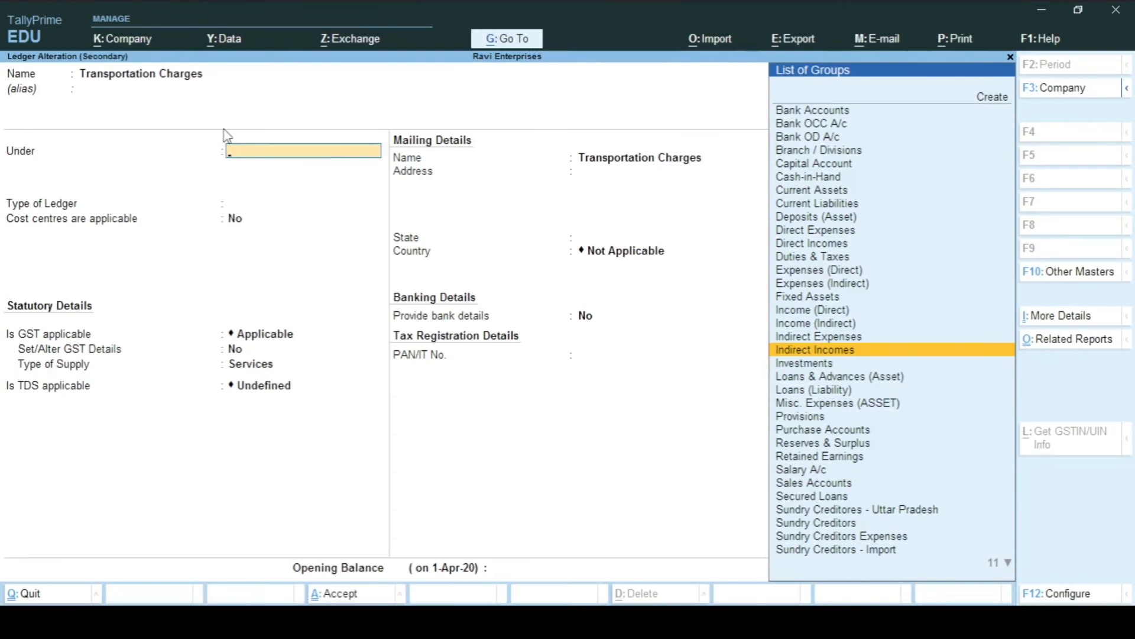
key("ctrl+a")
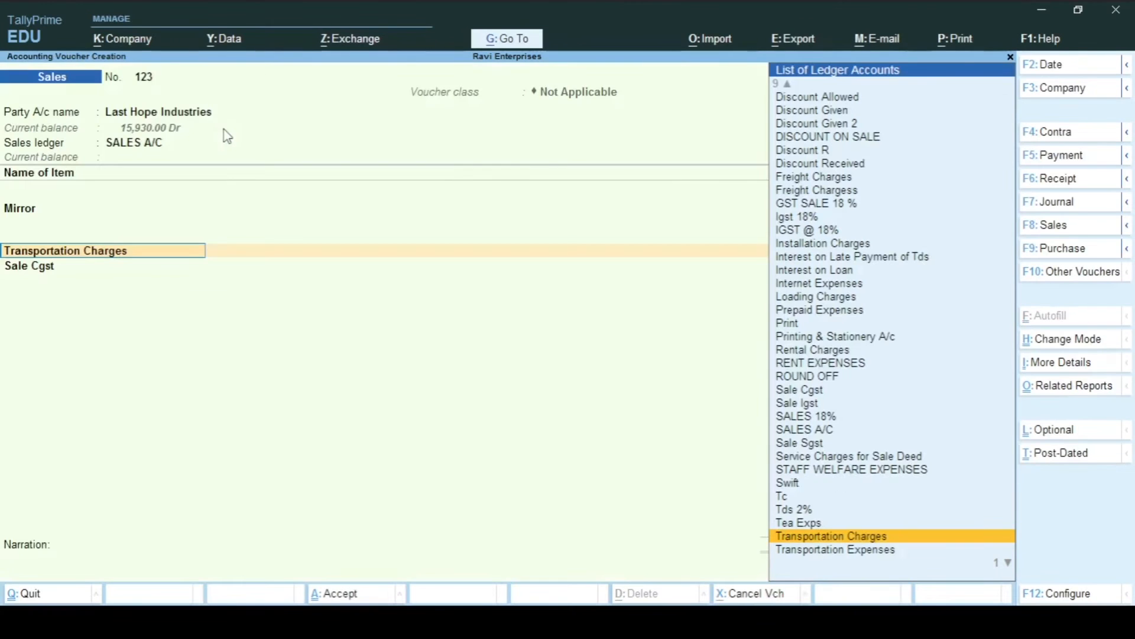
Step: Confirm the Transportation Charges line with amount 100 and proceed to the Sale Cgst amount
key("Return")
key("Return")
key("Return")
key("Return")
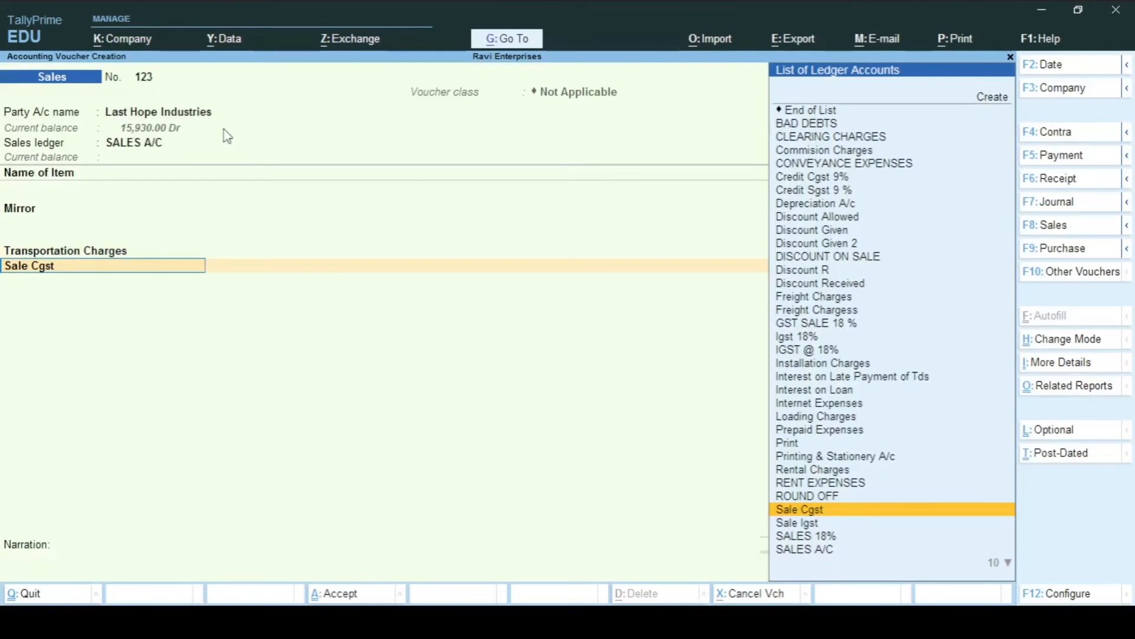
key("Return")
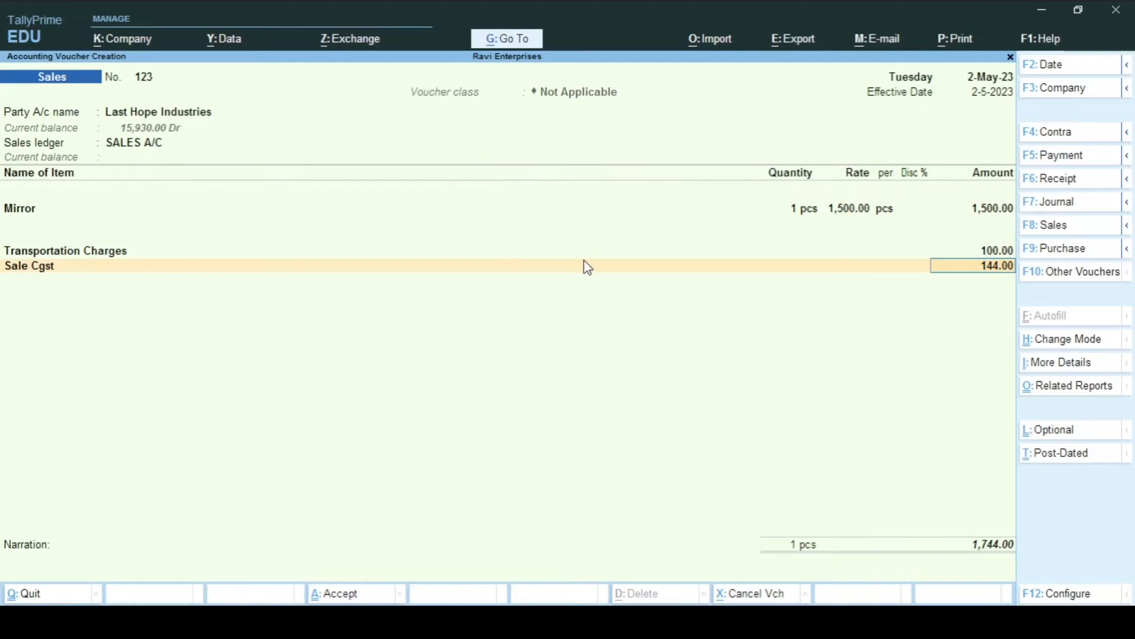
Step: Return to the Transportation Charges line and examine the ledger master's group again, leaving without changes
key("BackSpace")
key("BackSpace")
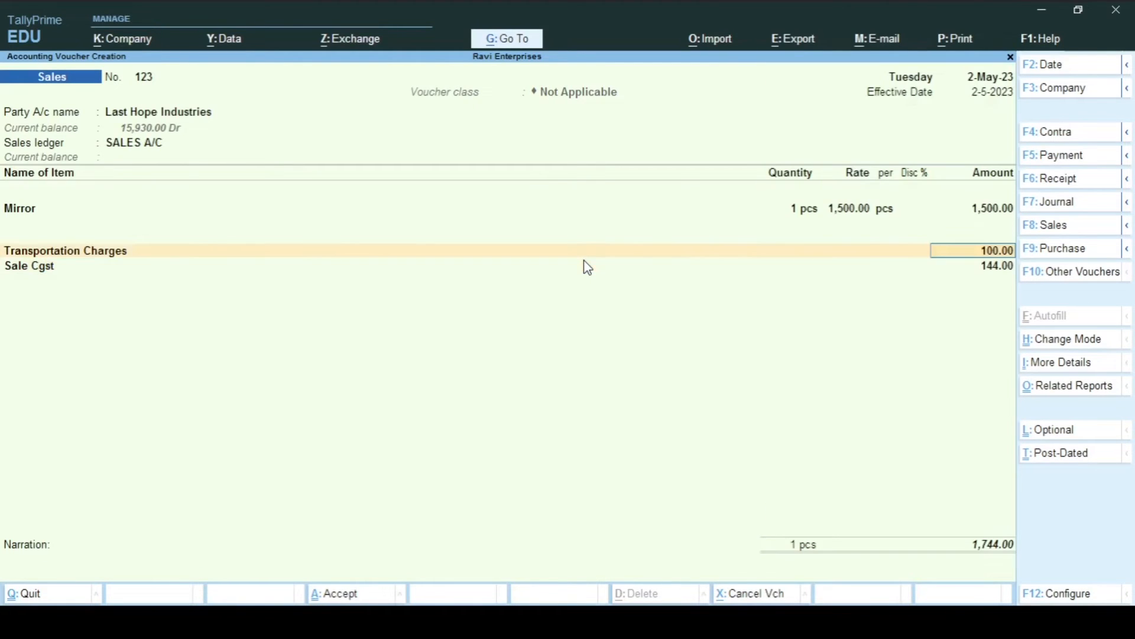
key("BackSpace")
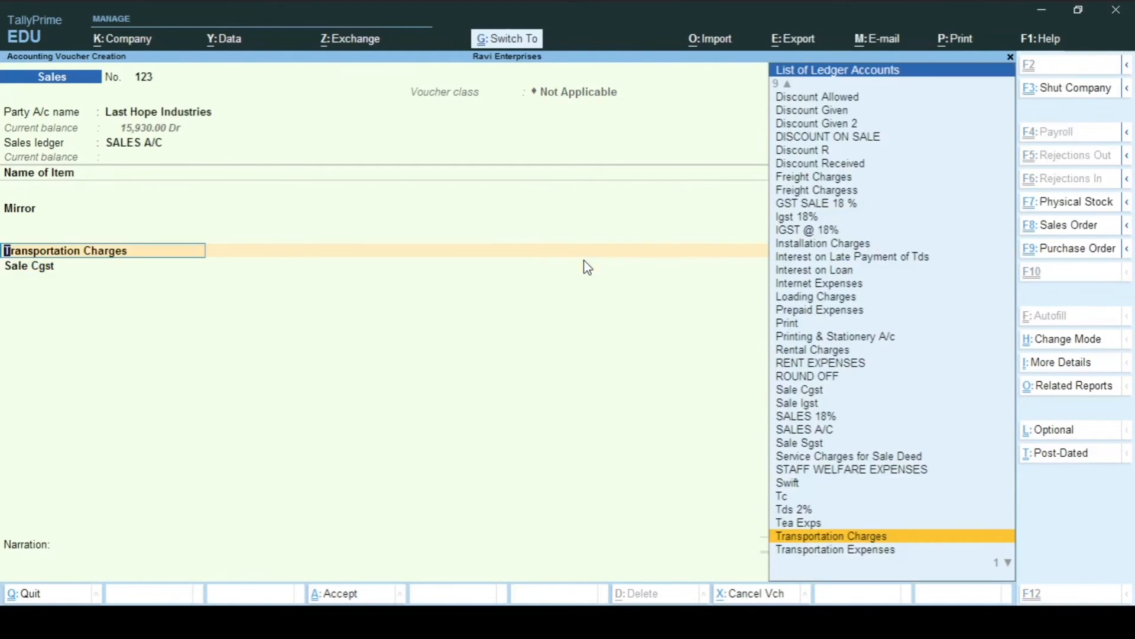
key("ctrl+Return")
key("Escape")
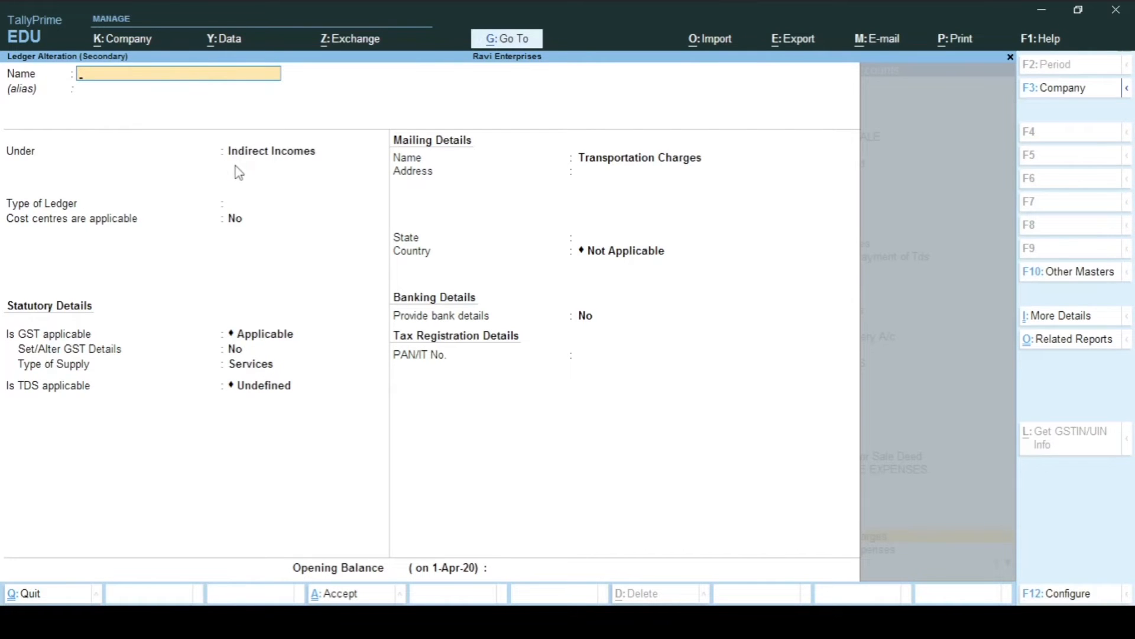
key("Escape")
key("Return")
Step: Confirm the Transportation Charges and Sale Cgst lines, and add Sale Sgst as the next tax ledger
key("Return")
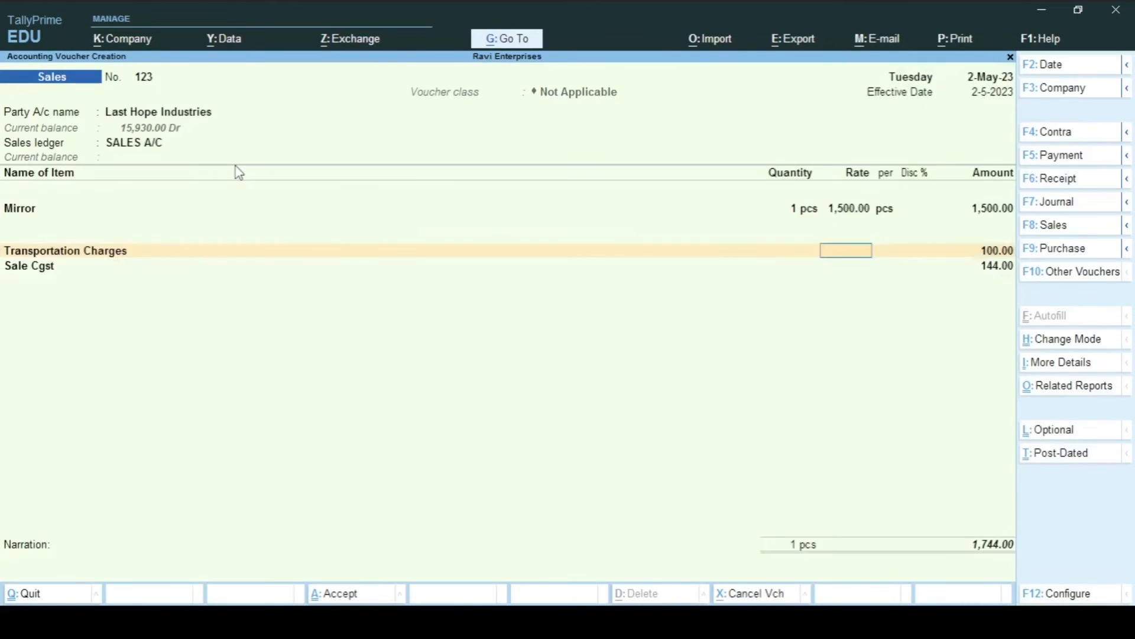
key("Return")
key("Return")
key("Return")
key("Return")
key("Return")
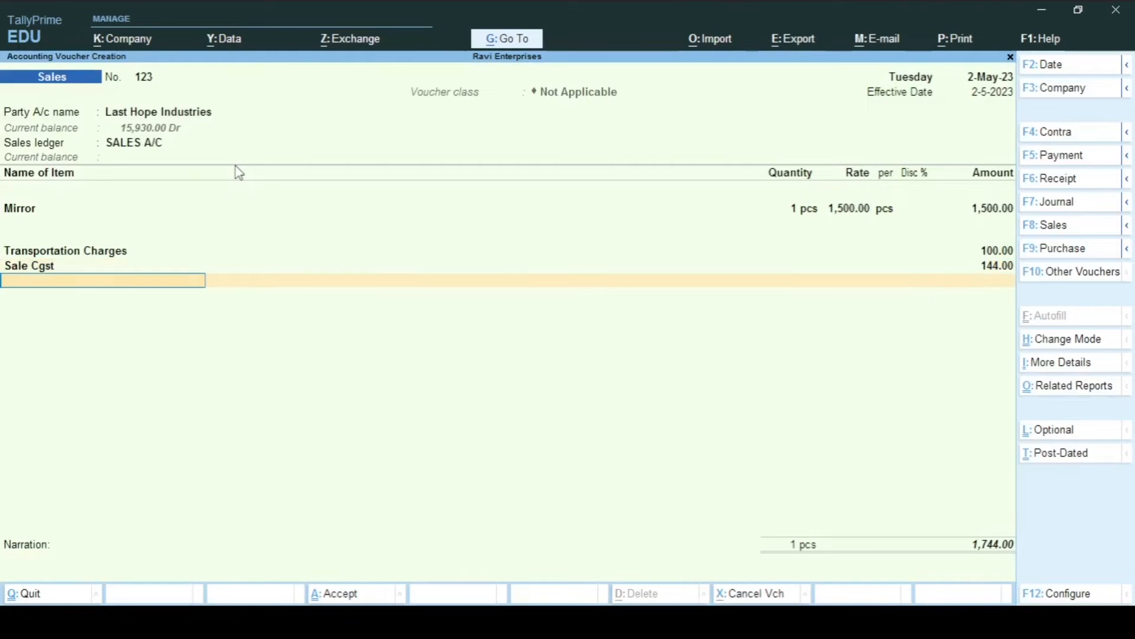
type("Salesgs")
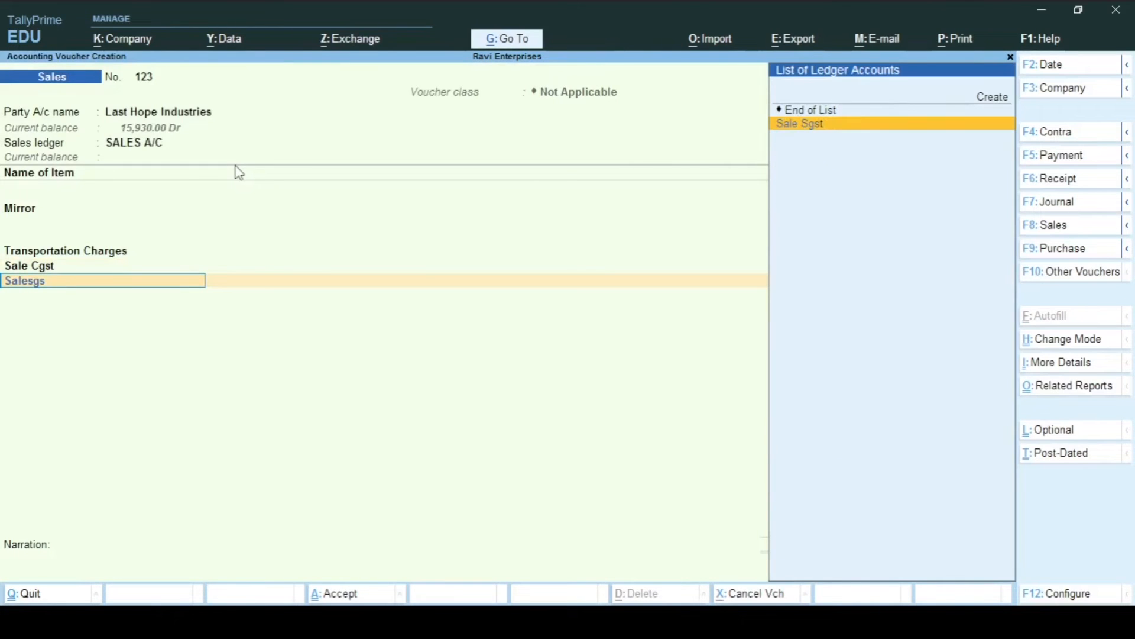
key("Return")
key("Return")
key("Return")
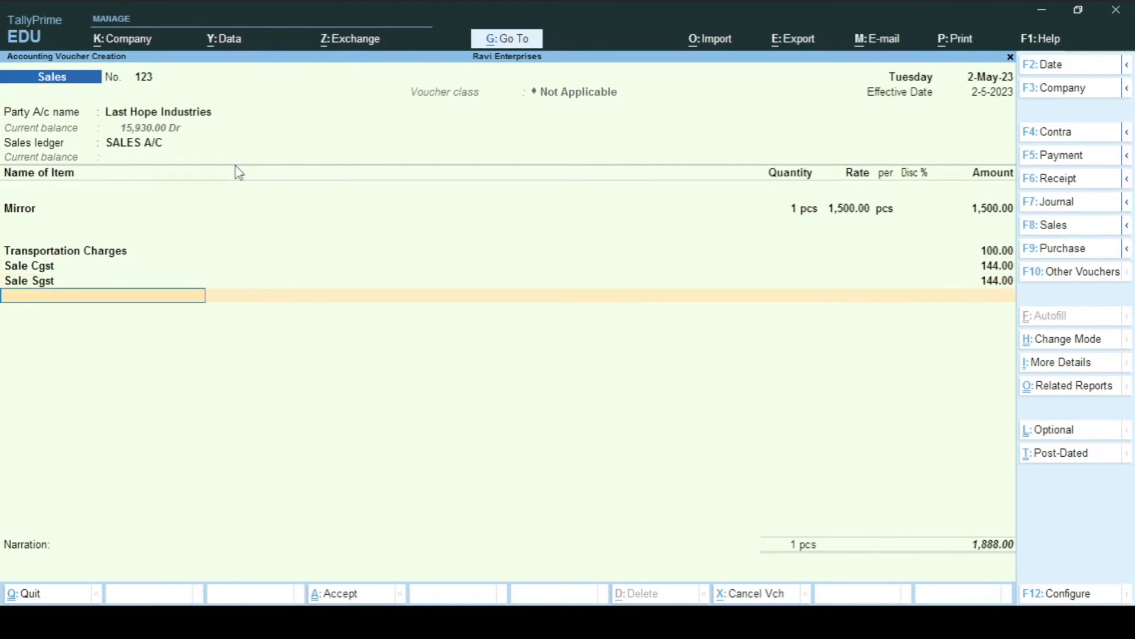
Step: Finish the ledger list and save the sales voucher with the bill-wise New Ref 123 for Last Hope Industries
key("Return")
key("Return")
key("Return")
key("Return")
key("Return")
key("Return")
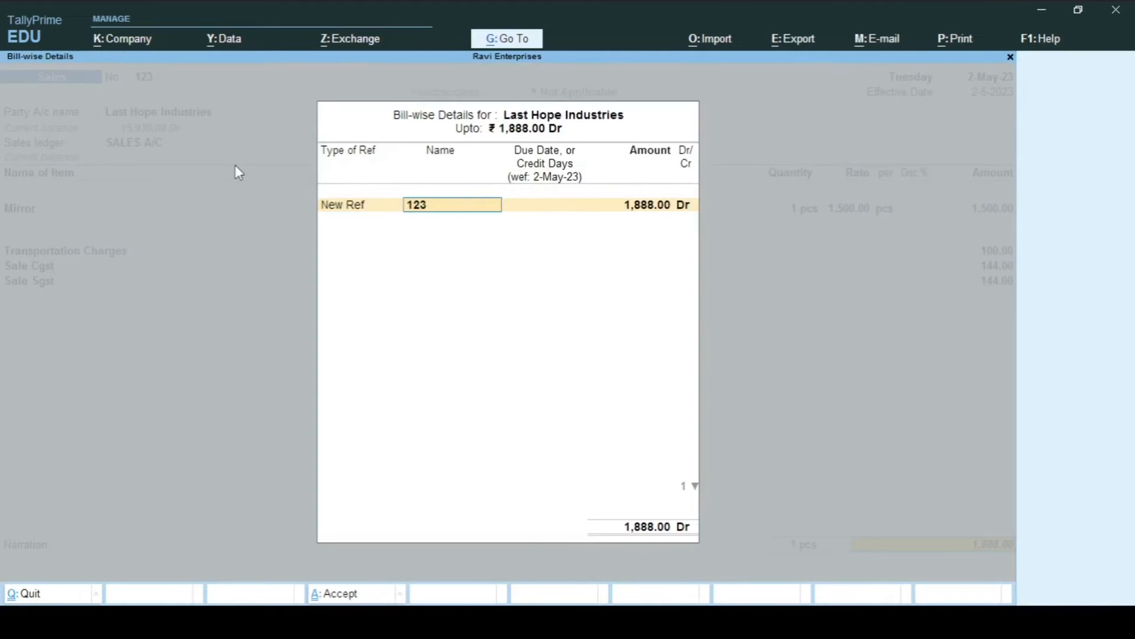
key("Return")
key("Return")
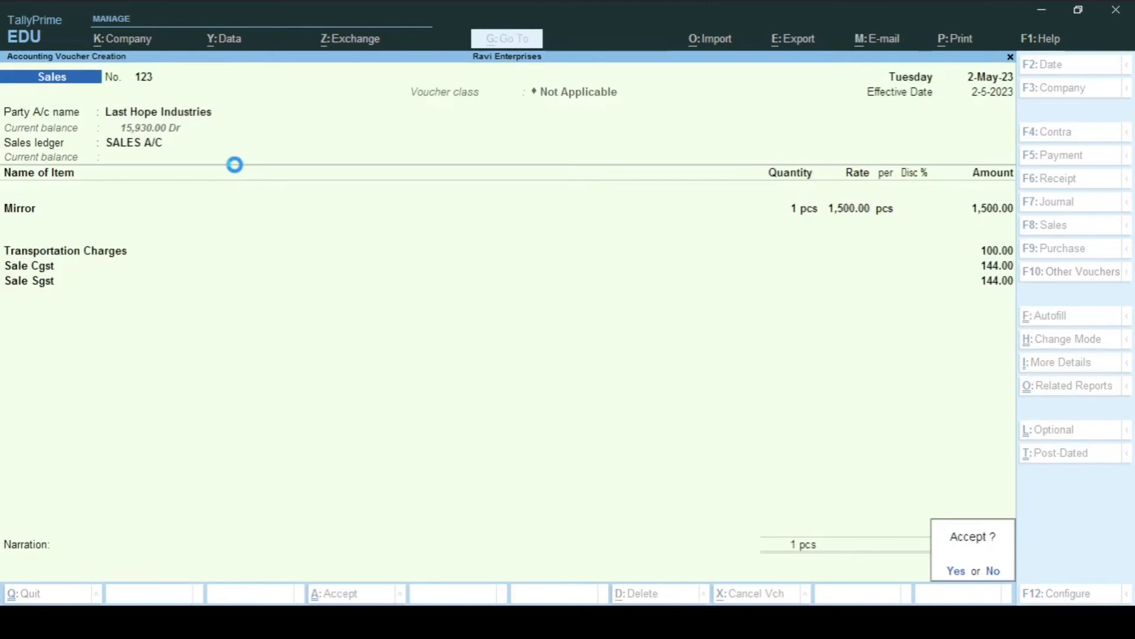
key("Return")
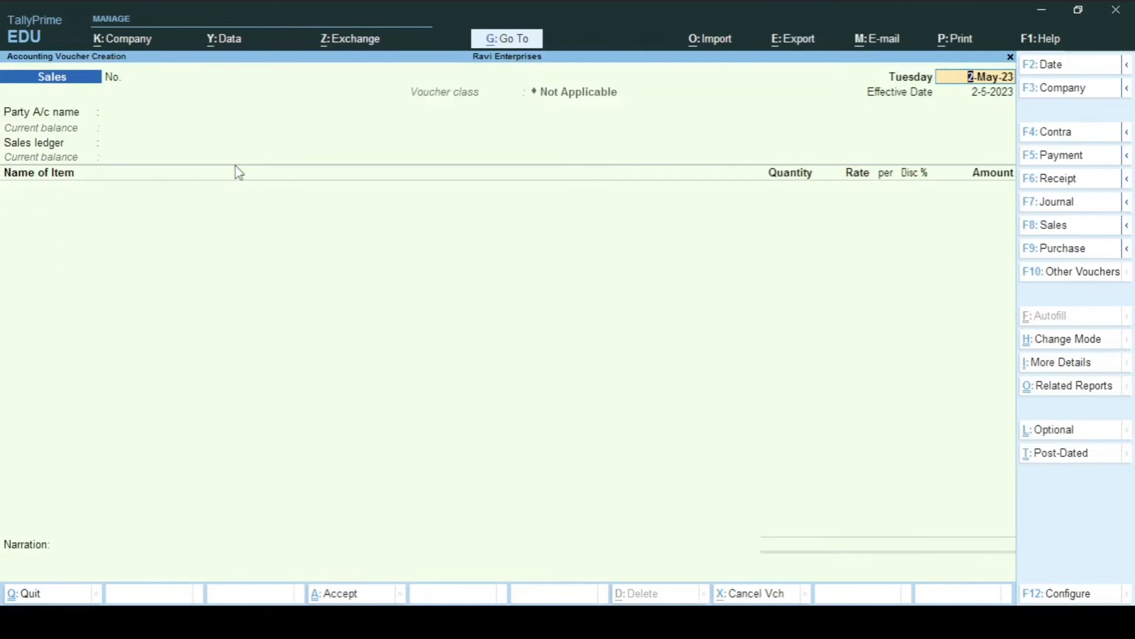
Step: Reopen the saved sales voucher and preview its tax invoice to check the GST rates and amounts on Mirror and Transportation Charges
key("Page_Up")
key("ctrl")
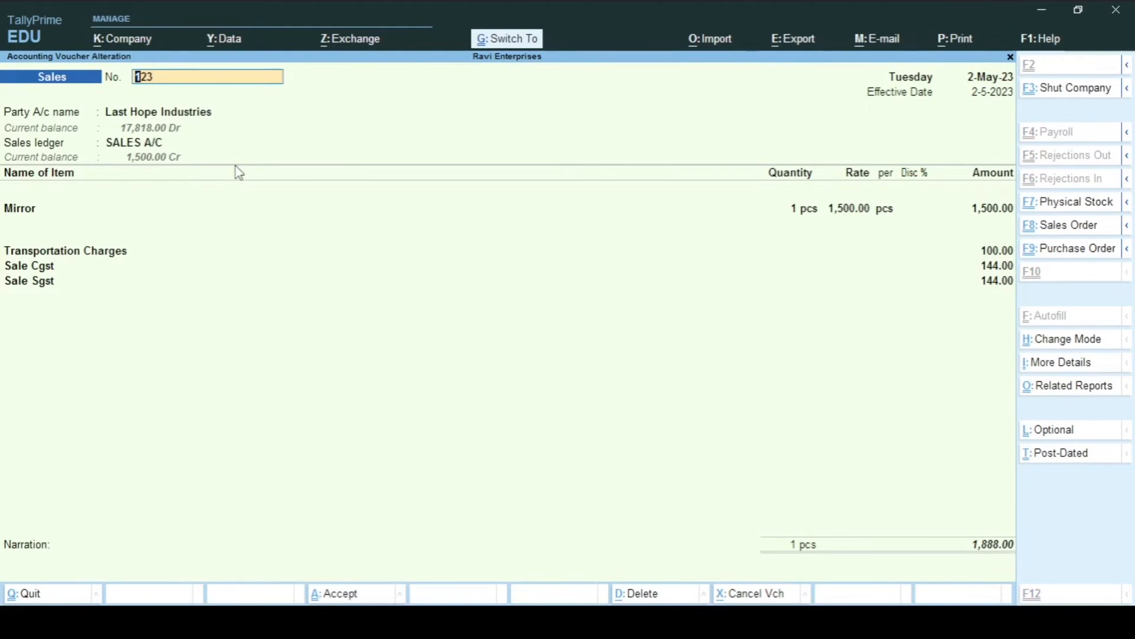
key("alt+p")
key("i")
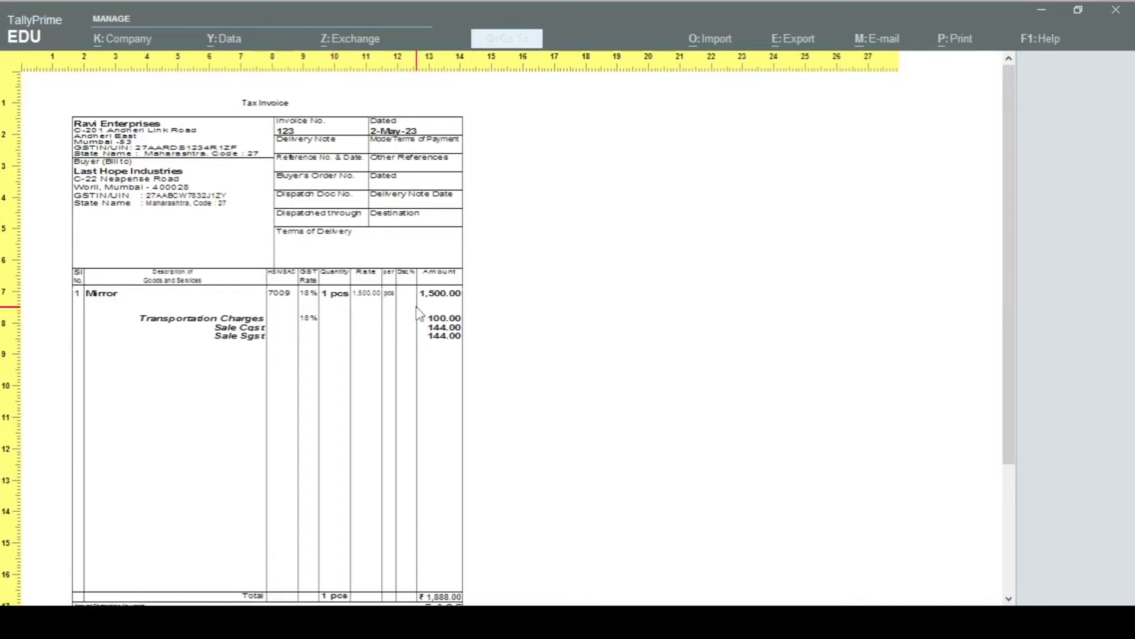
key("Escape")
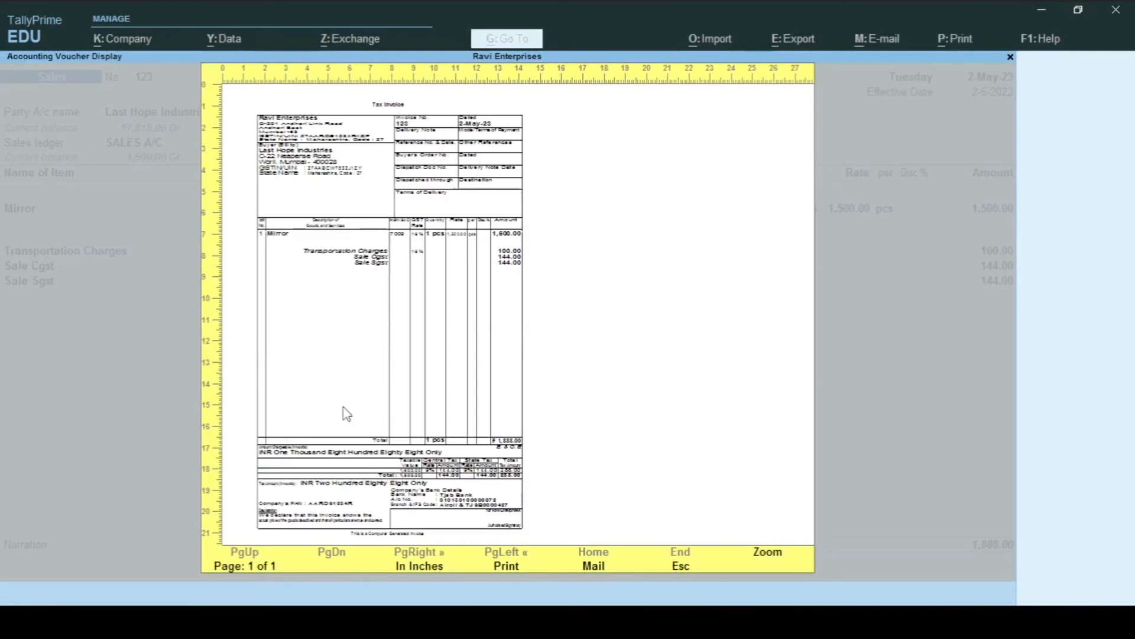
key("Escape")
key("Escape")
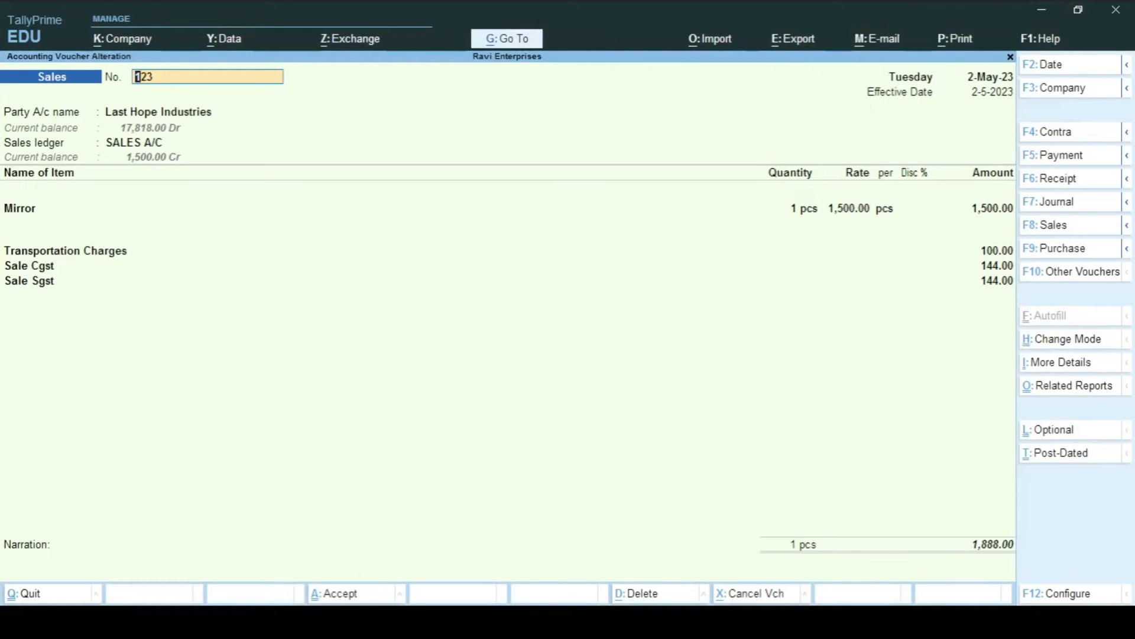
Step: Leave the sales voucher screens and start a new purchase voucher
key("Escape")
key("Escape")
key("Return")
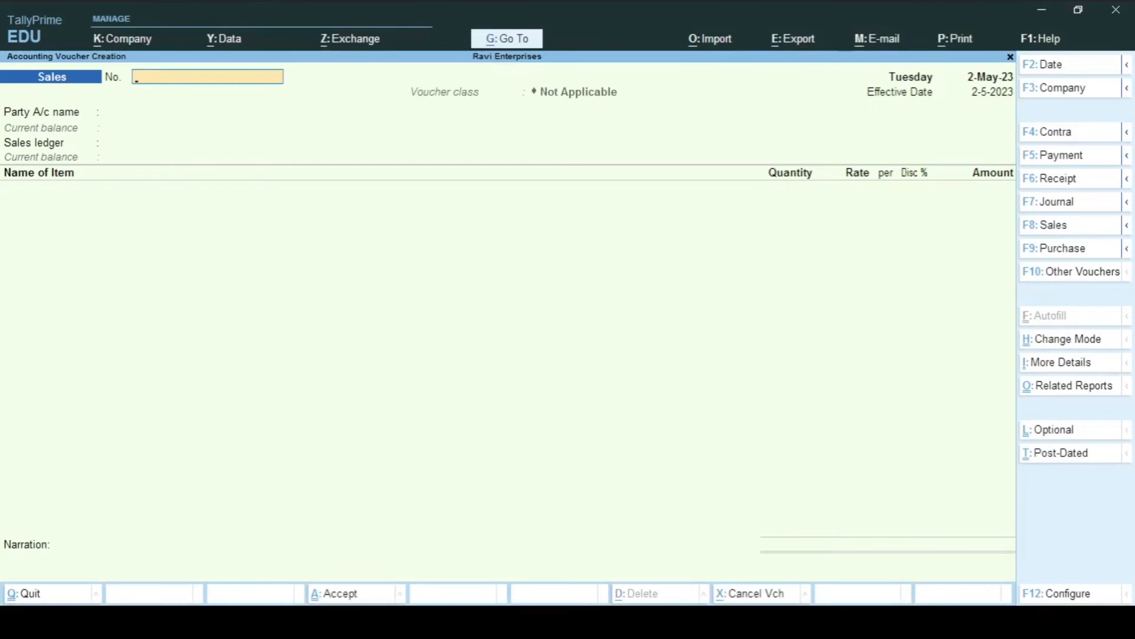
key("Escape")
key("Return")
key("c")
key("Escape")
key("v")
key("F9")
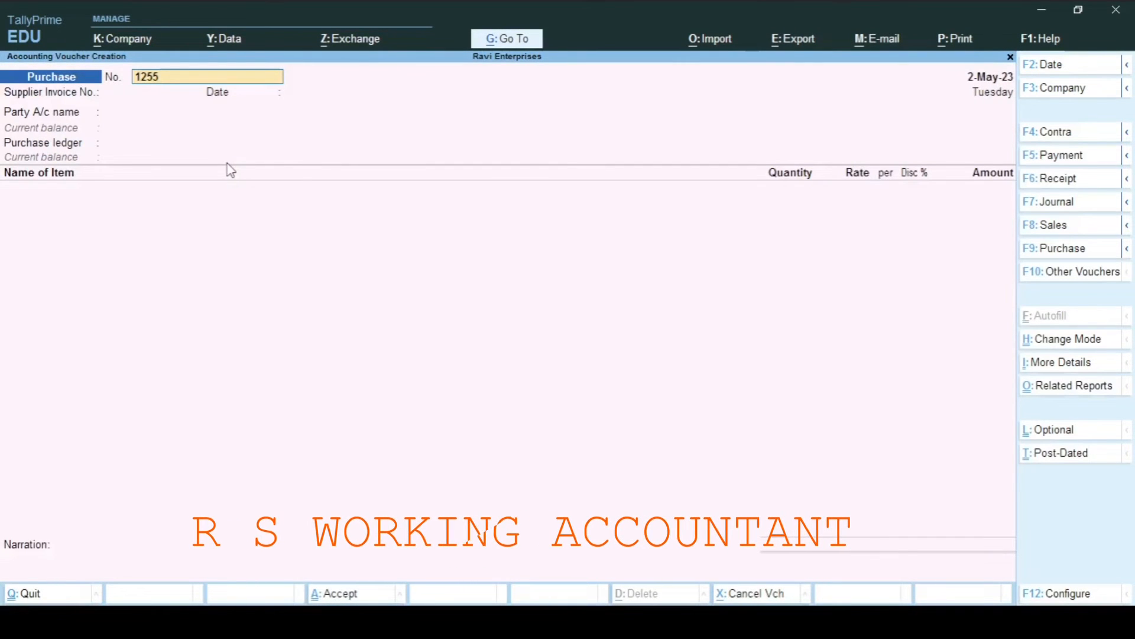
Step: Enter supplier invoice number 1255 dated 2-May-23 and choose KETAN TRADERS as the party account
key("Return")
key("Return")
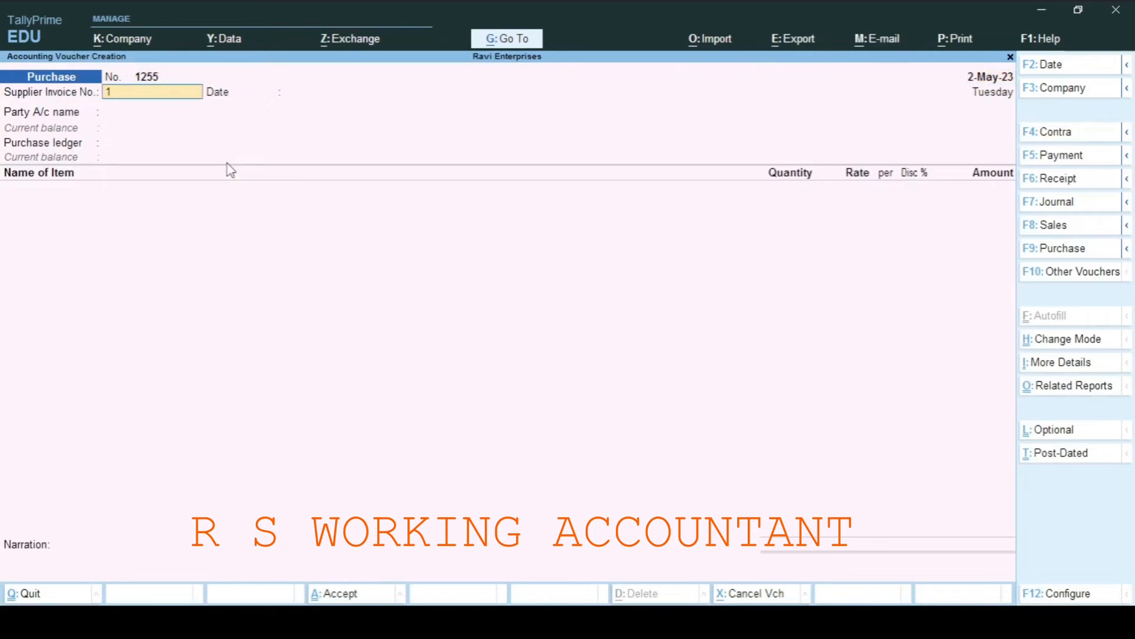
type("1255")
key("Return")
key("Return")
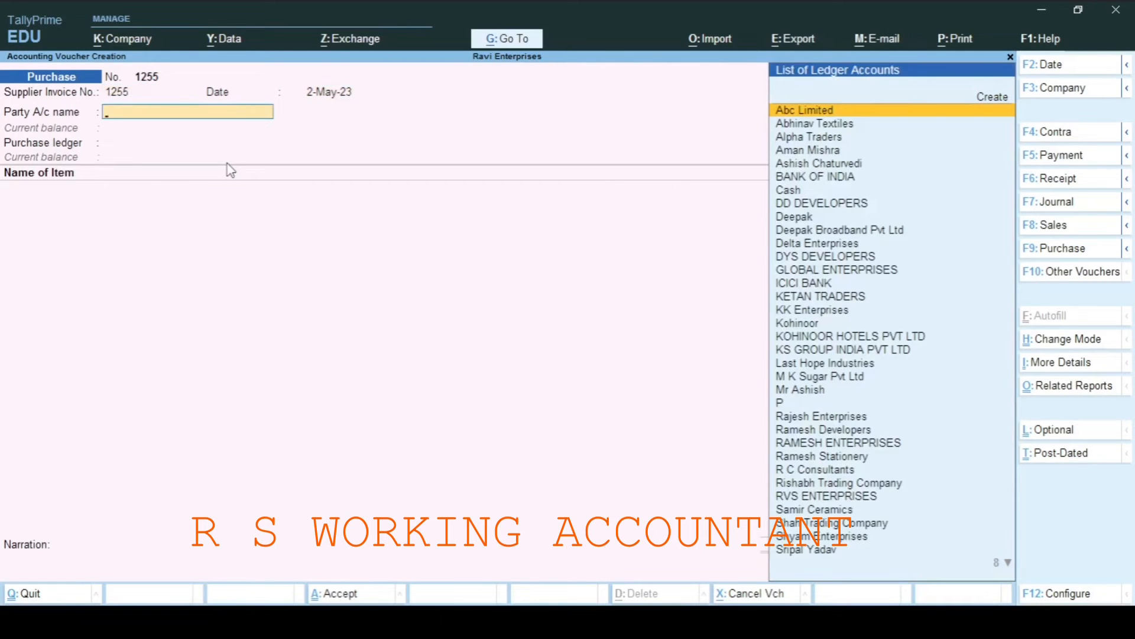
type("ket")
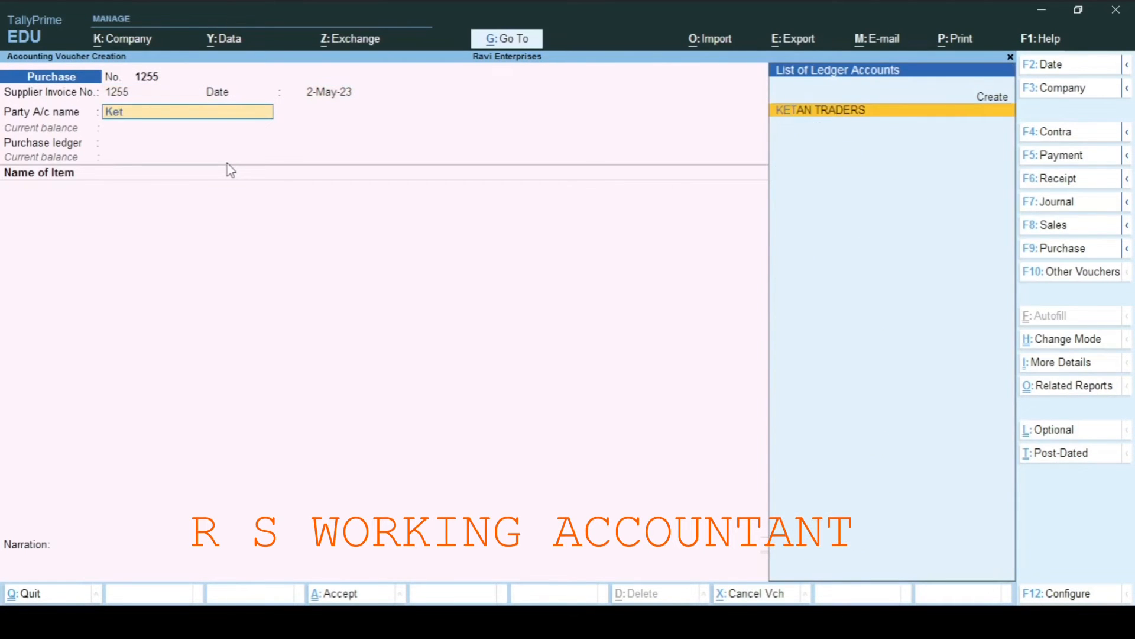
key("Return")
key("Escape")
Step: Examine the group and registration details in the KETAN TRADERS ledger master, leaving without changes
key("ctrl+Return")
key("Escape")
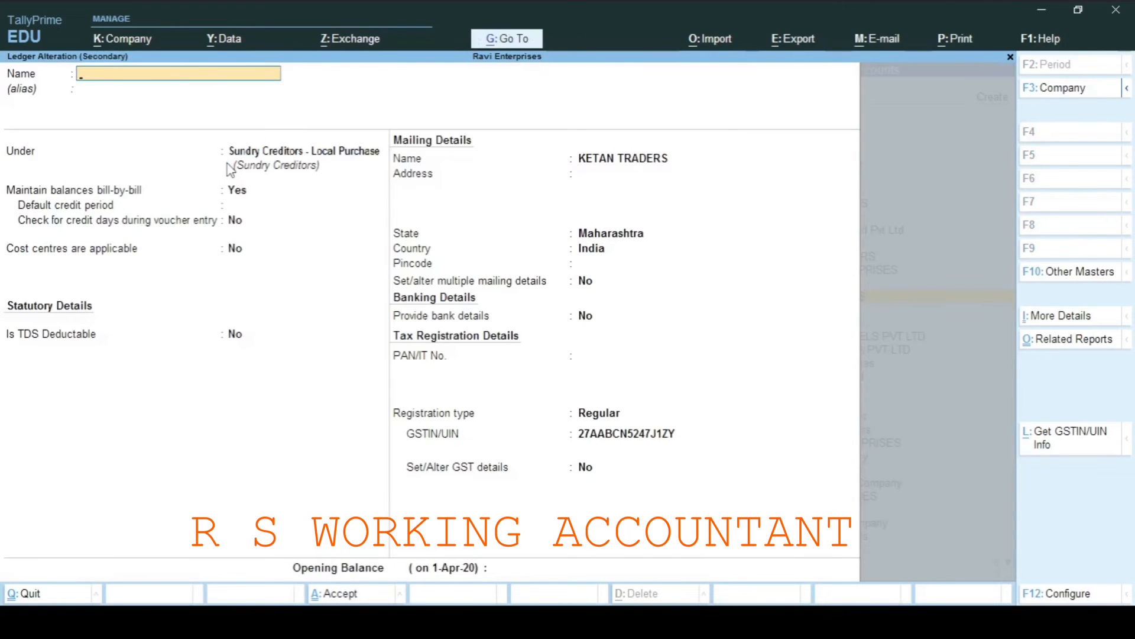
key("Escape")
key("y")
key("ctrl")
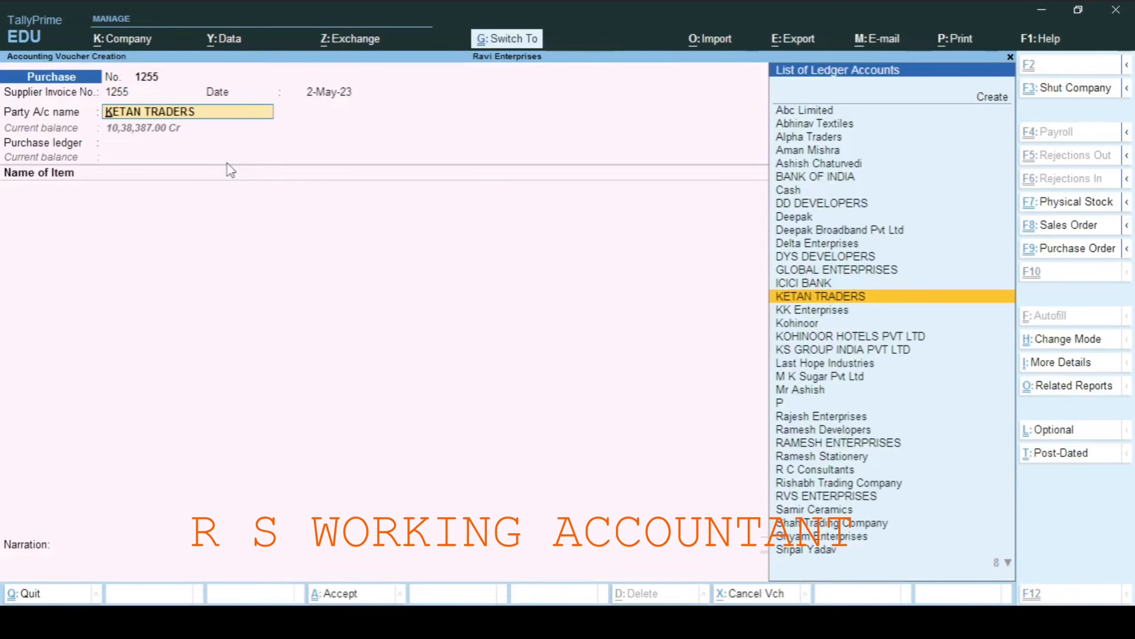
Step: Confirm the KETAN TRADERS party details and set the purchase ledger to PURCHASE A/C
key("ctrl+a")
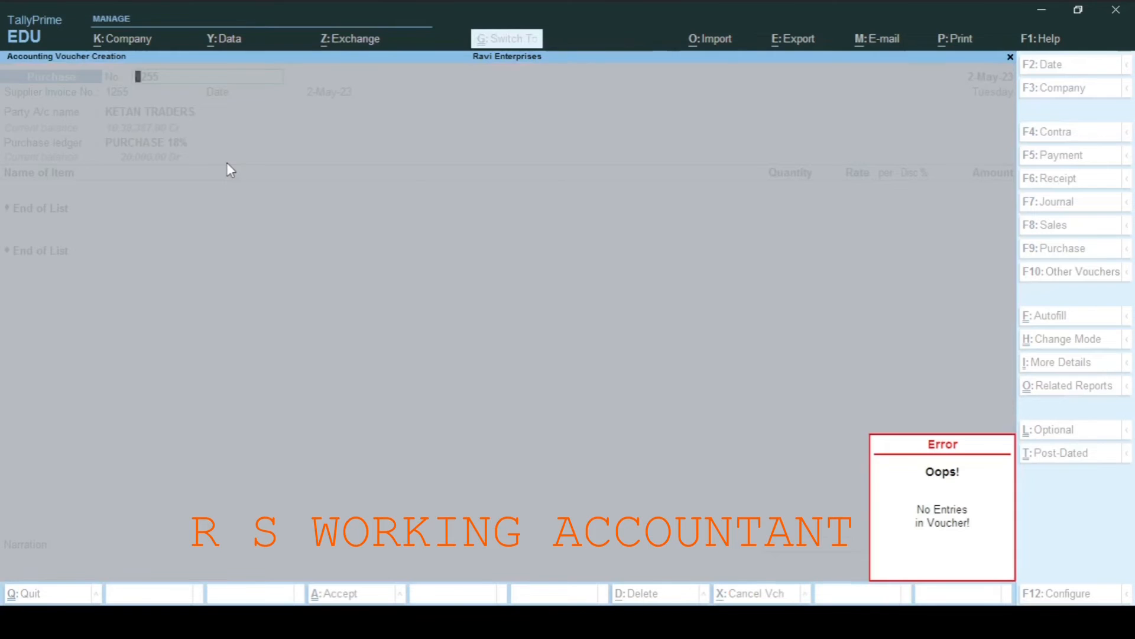
key("Return")
key("Return")
key("Return")
key("Return")
key("Return")
key("Return")
key("Return")
key("Return")
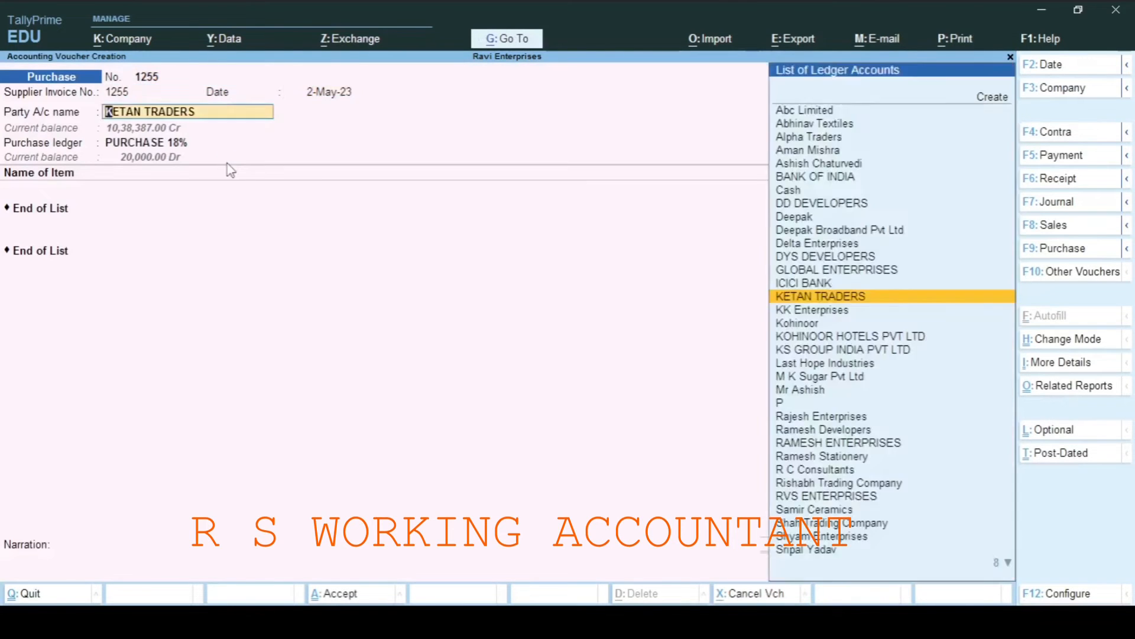
key("Return")
key("Return")
key("Return")
key("Return")
key("Return")
key("Return")
key("Return")
key("Return")
key("Return")
key("Return")
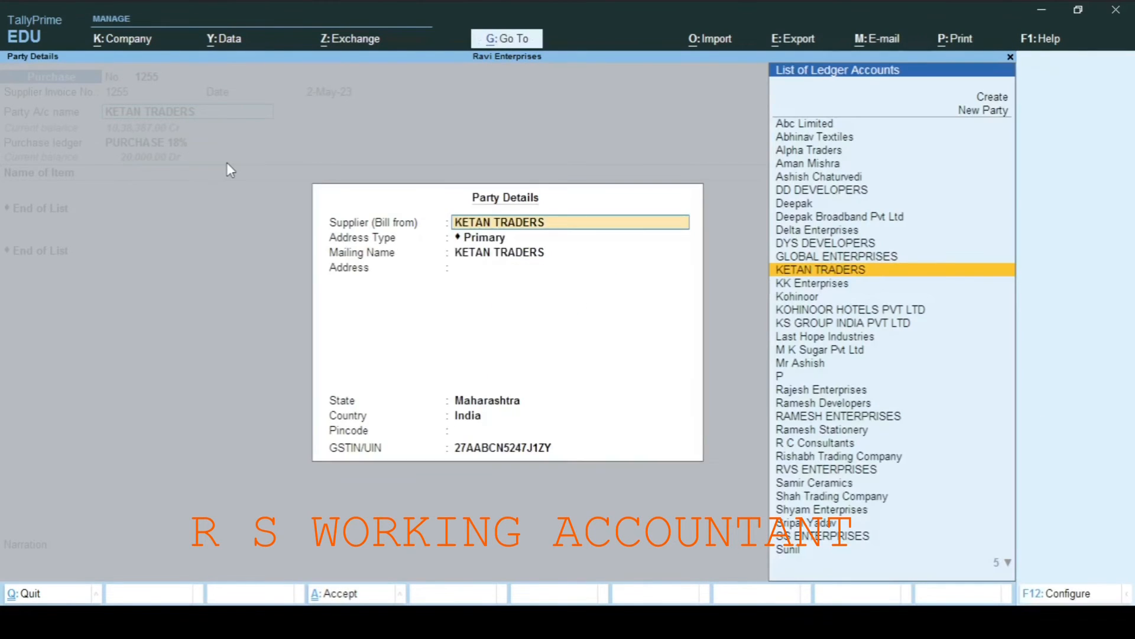
key("Down")
key("Return")
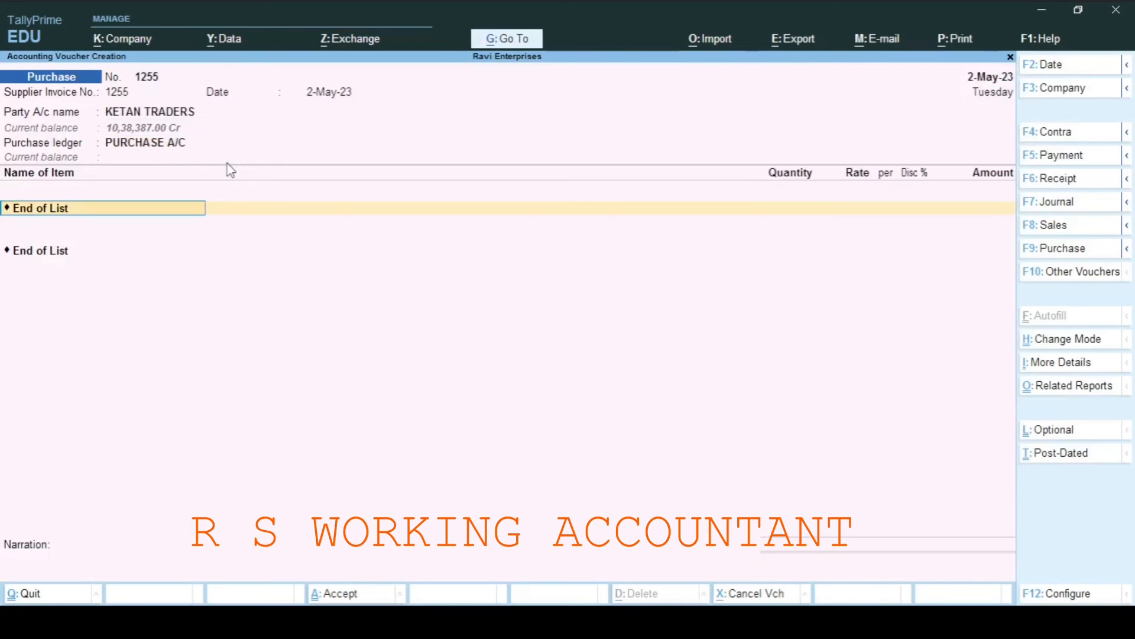
Step: Add the Mirror item with no description, 1 pcs from the Bhiwandi godown at a rate of 1500
type("Mirr")
key("Return")
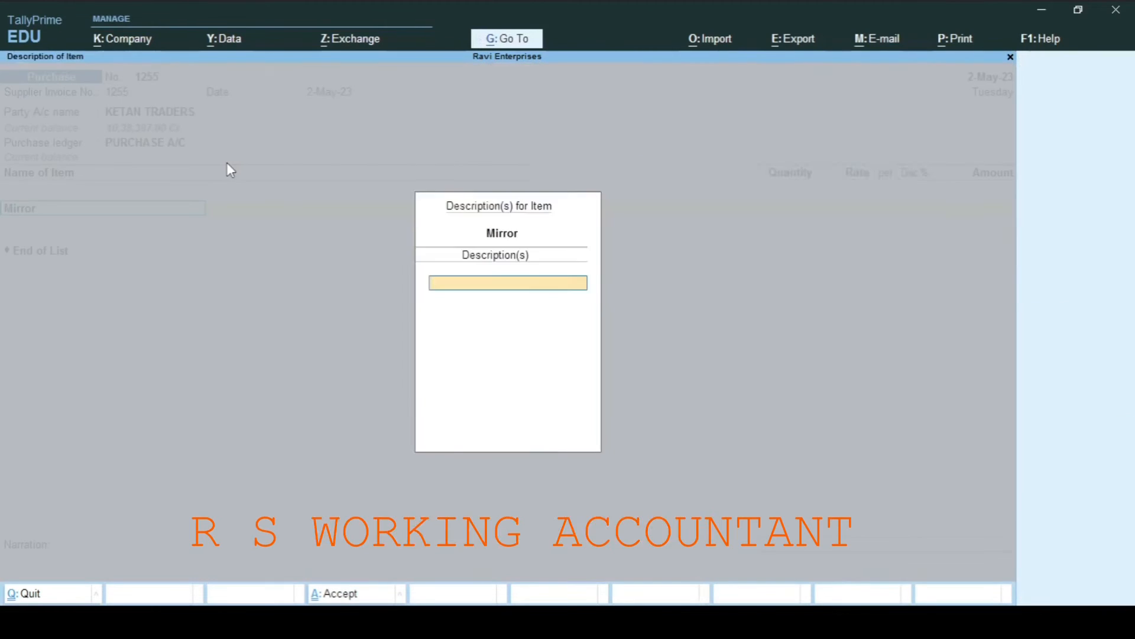
key("Return")
type("1")
key("Return")
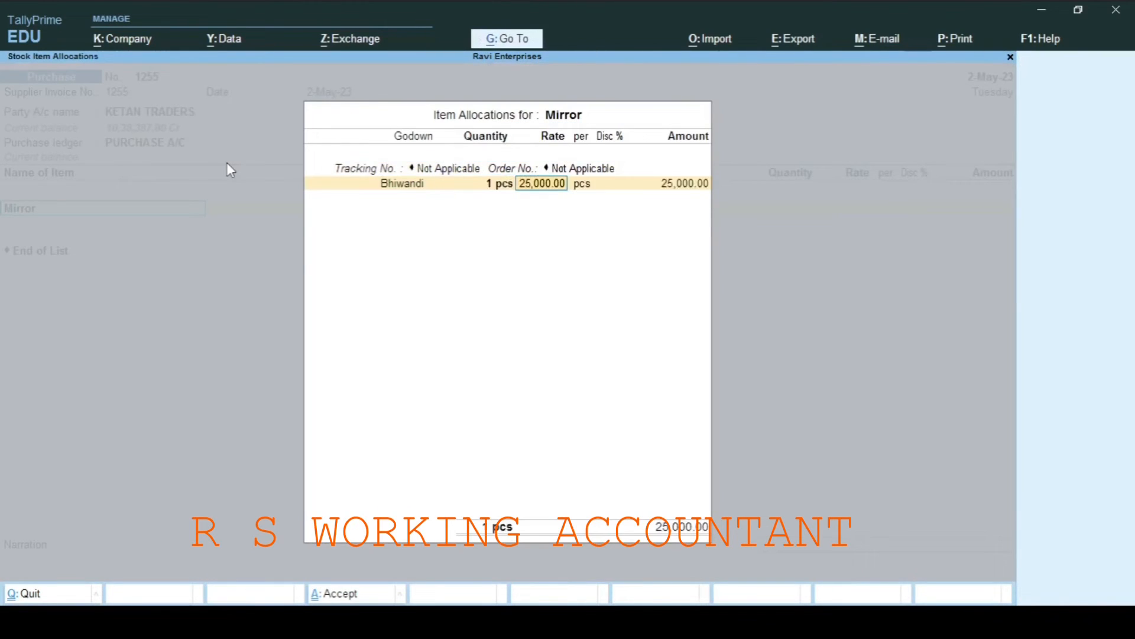
type("1500")
key("Return")
key("Return")
key("Return")
key("Return")
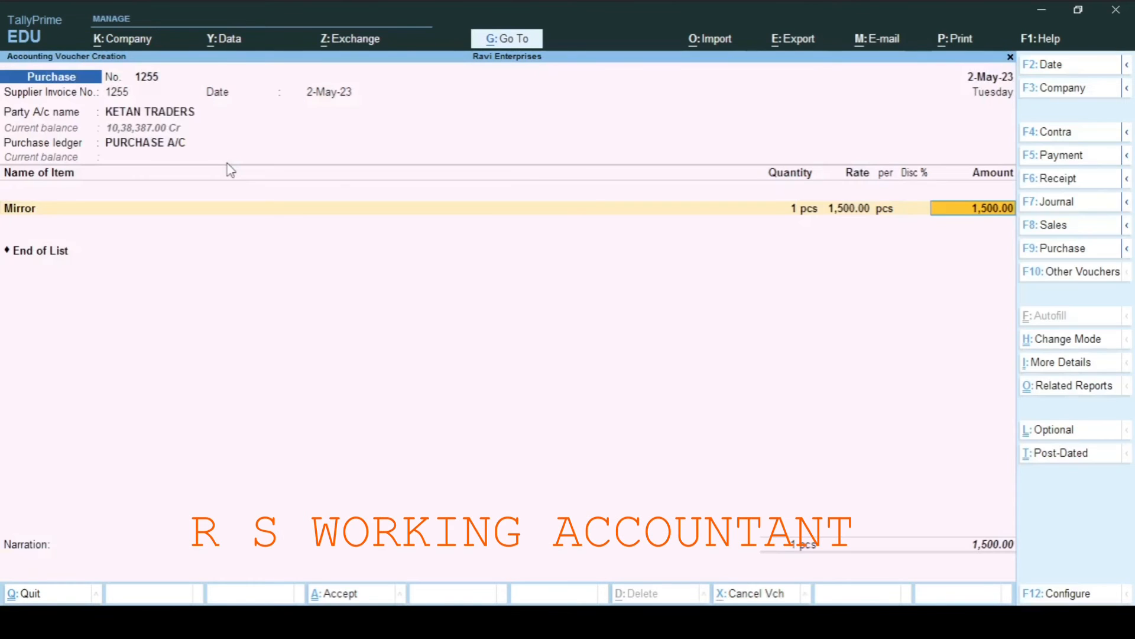
key("Return")
key("Return")
Step: Choose Transportation Expenses as the additional ledger and examine the group in its ledger master
type("Tran")
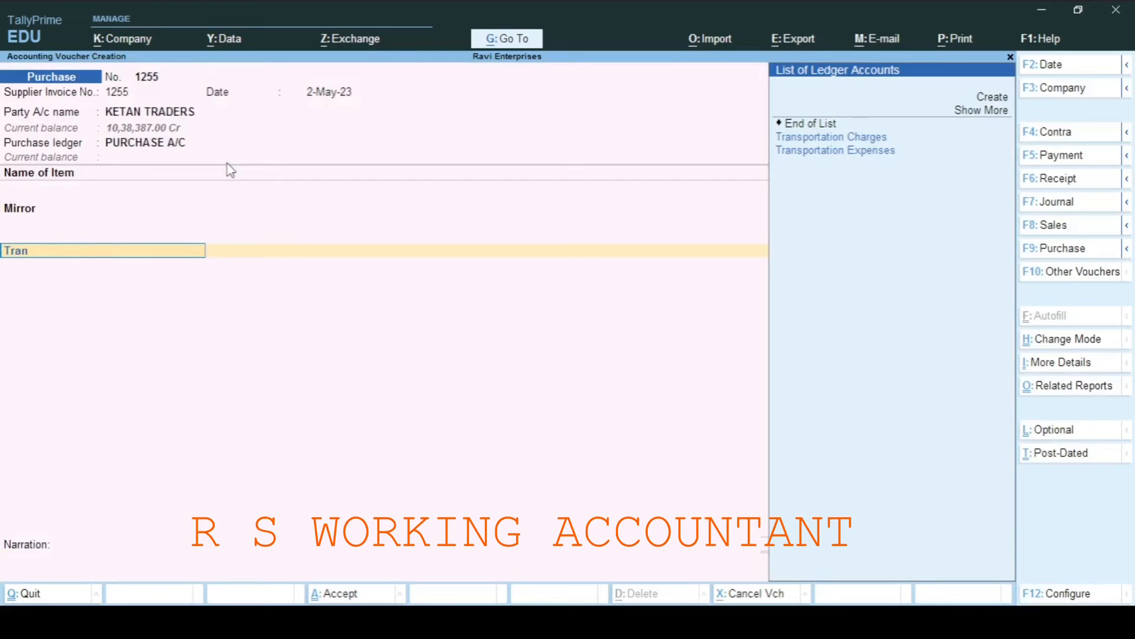
key("Down")
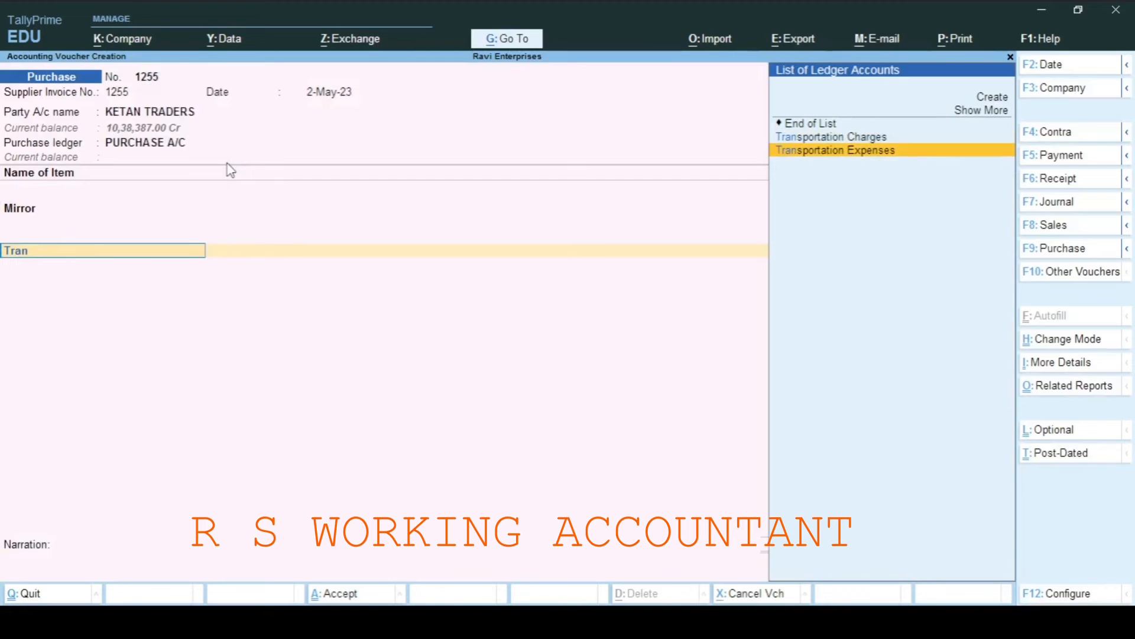
key("Return")
key("Return")
key("ctrl+Return")
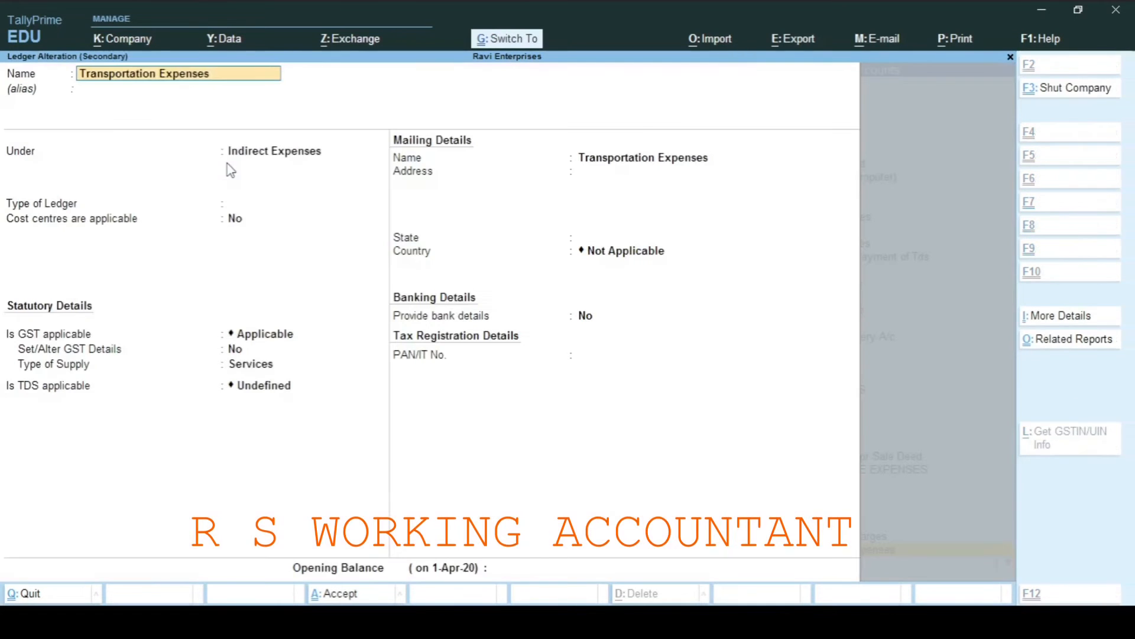
key("Escape")
key("Escape")
key("Return")
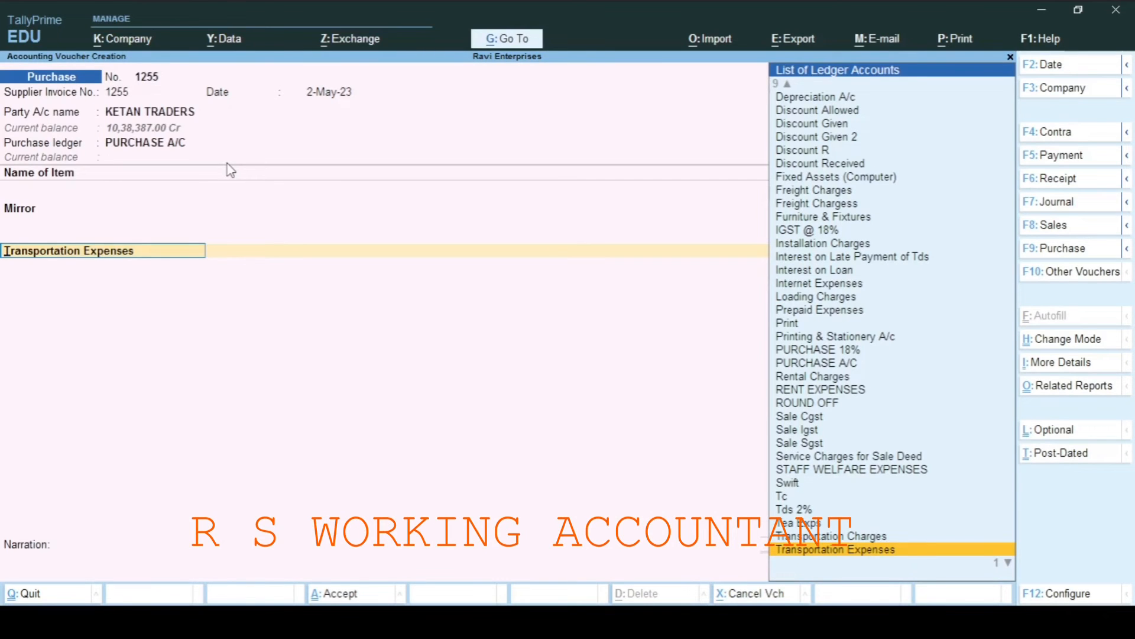
Step: Replace the additional ledger with Transportation Charges and set its amount to 100
key("Up")
key("Return")
key("Return")
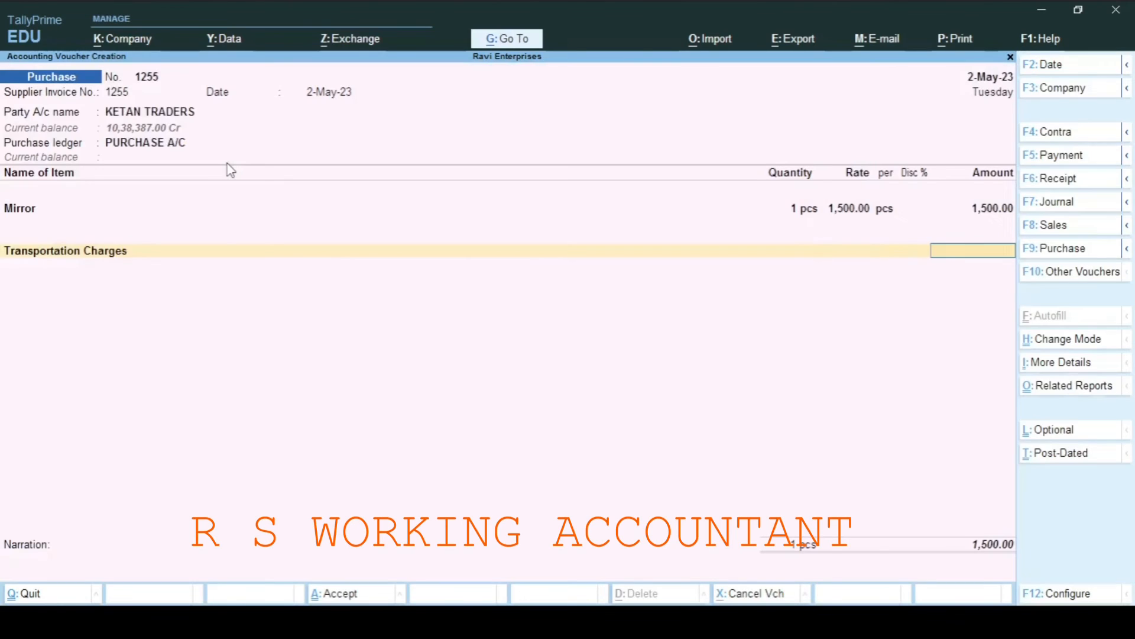
type("100")
key("Return")
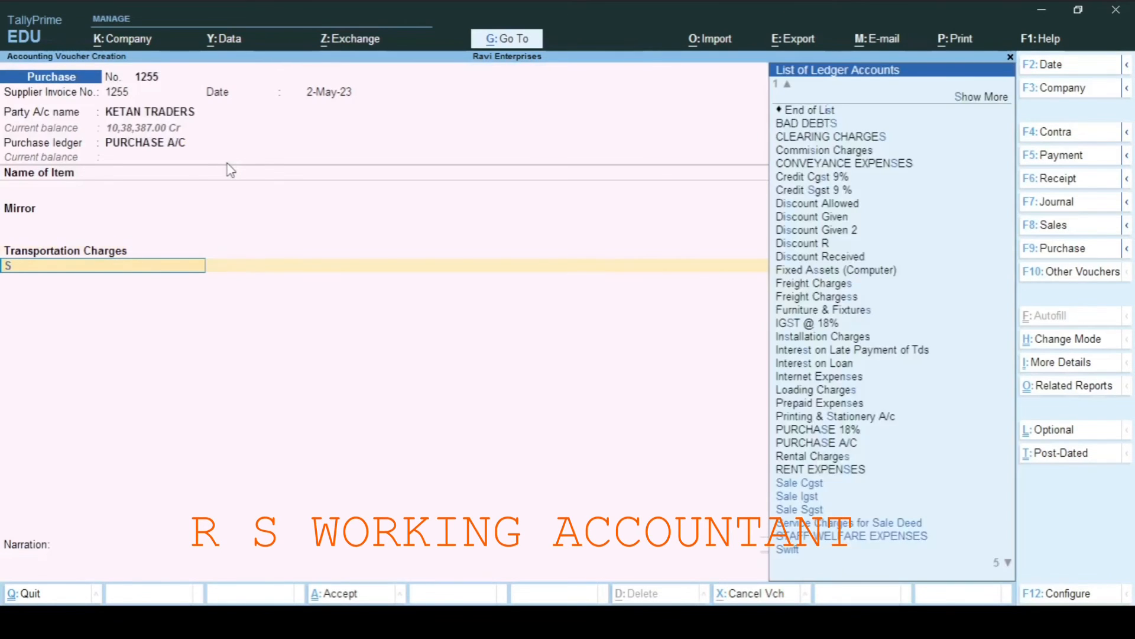
Step: Add the Credit Cgst 9% ledger below Transportation Charges with no description
type("Sale")
key("BackSpace")
key("BackSpace")
key("BackSpace")
key("BackSpace")
type("Cre")
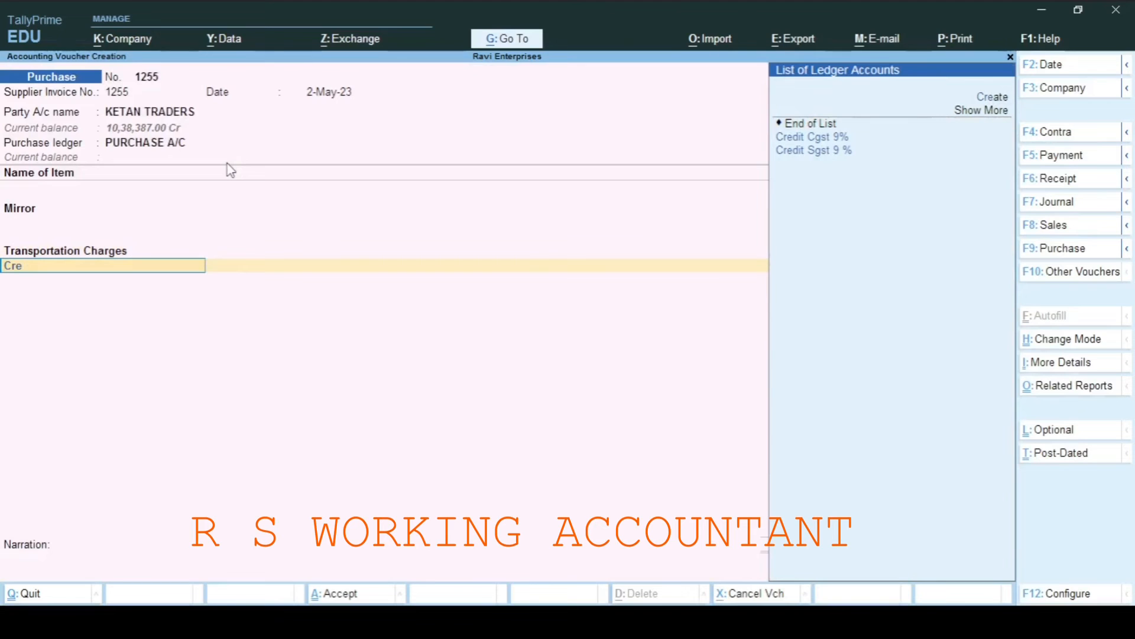
key("Down")
key("Up")
key("Return")
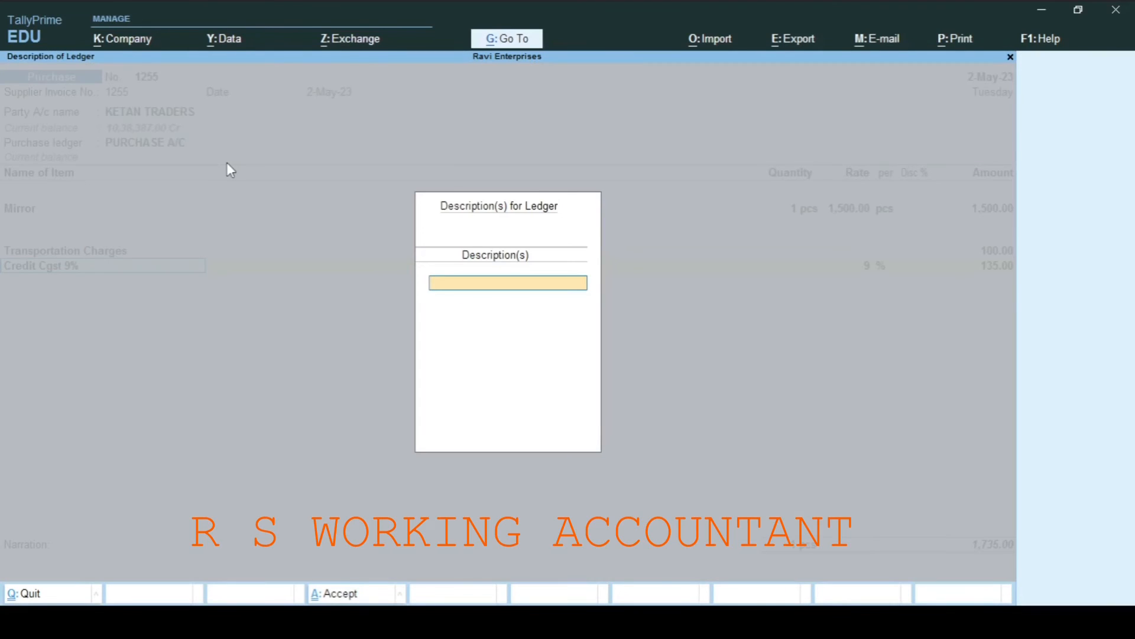
key("Return")
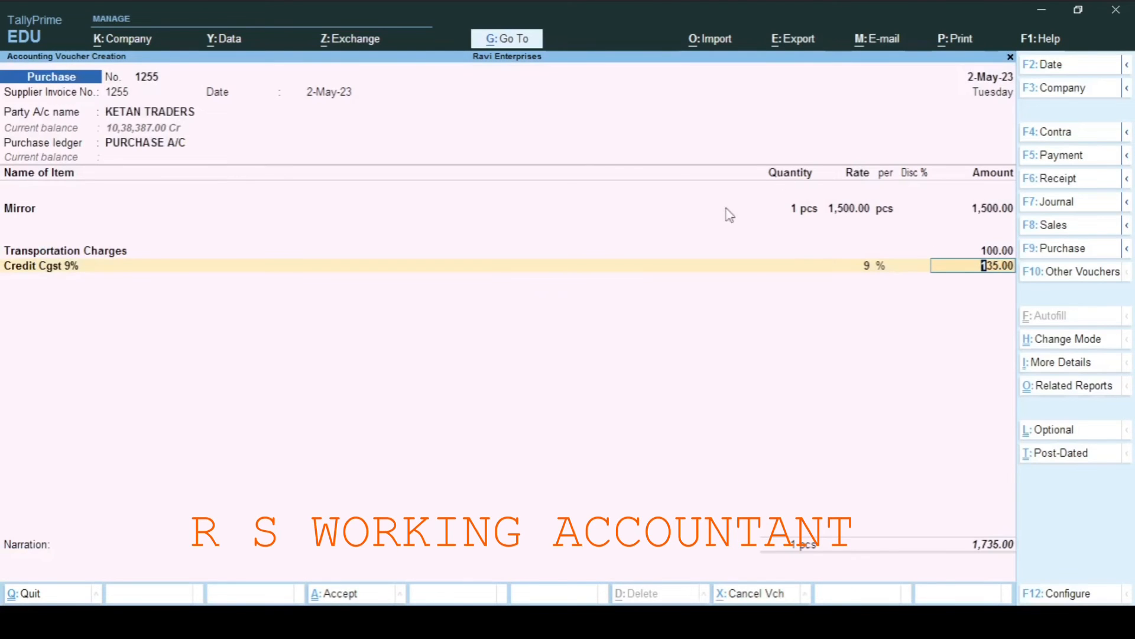
Step: Return to the Transportation Charges line and examine the group and GST settings in its ledger master
key("BackSpace")
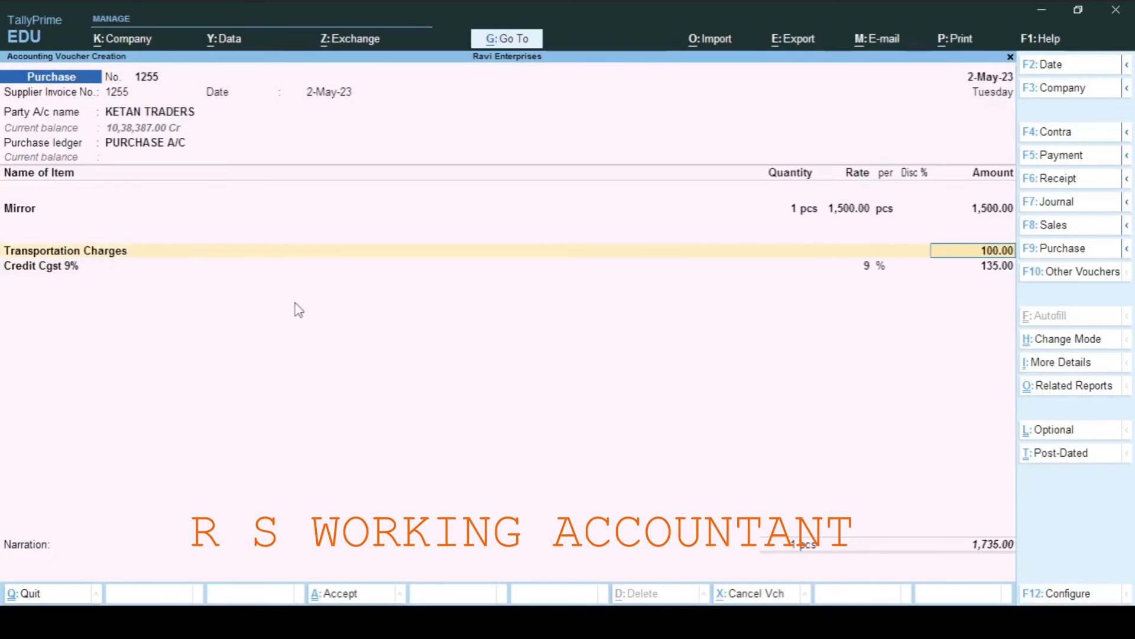
key("BackSpace")
key("BackSpace")
key("ctrl+Return")
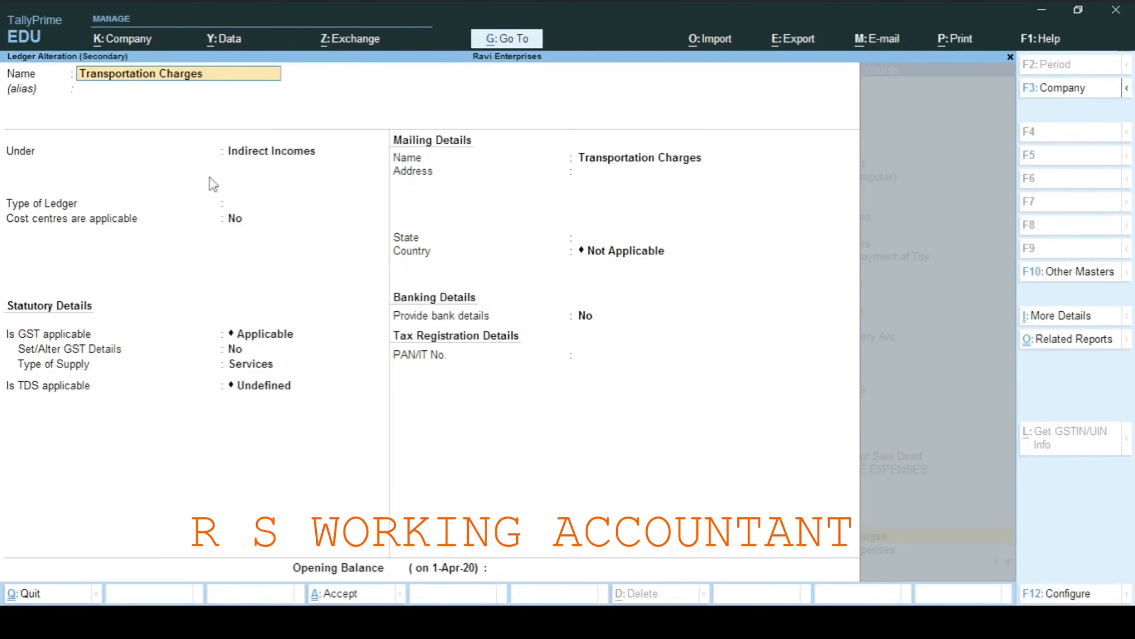
key("Escape")
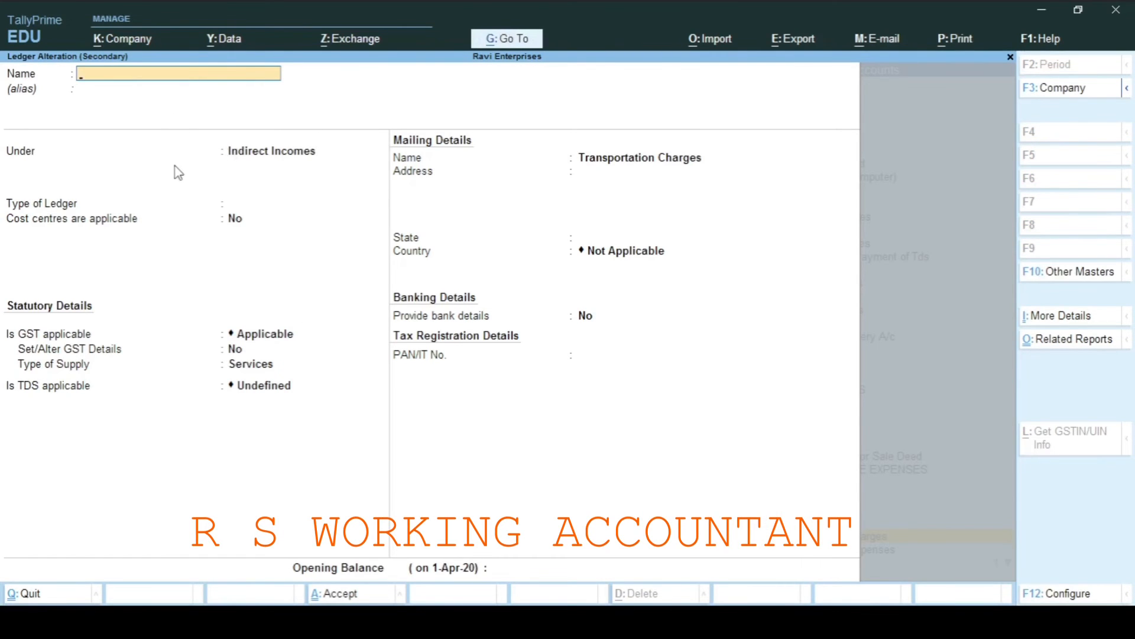
type("tra")
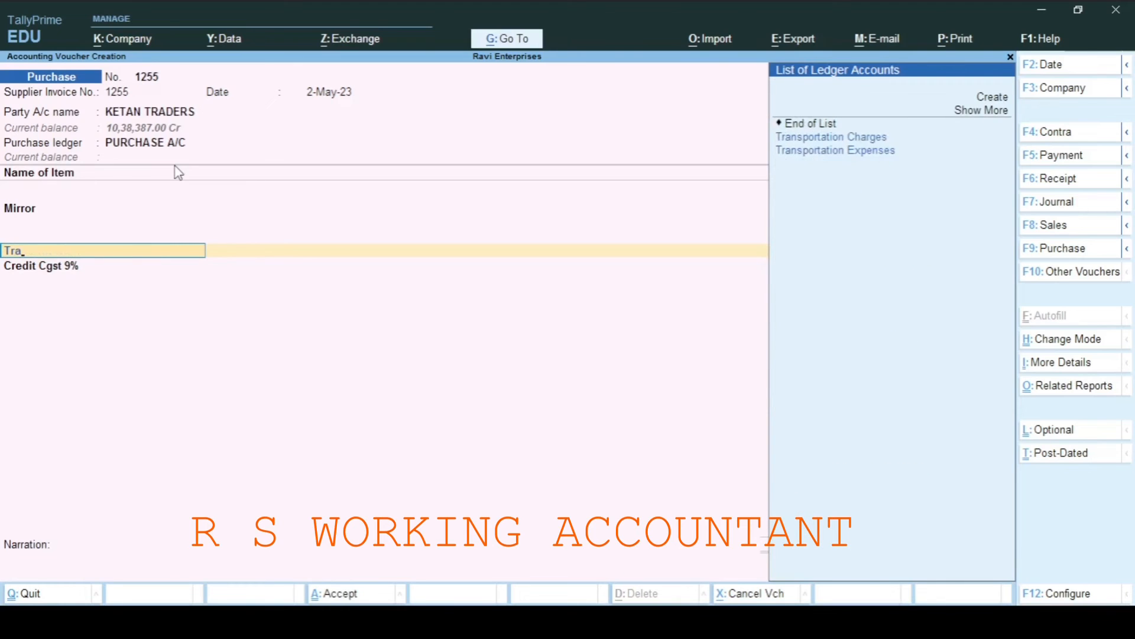
key("Down")
key("Up")
key("Return")
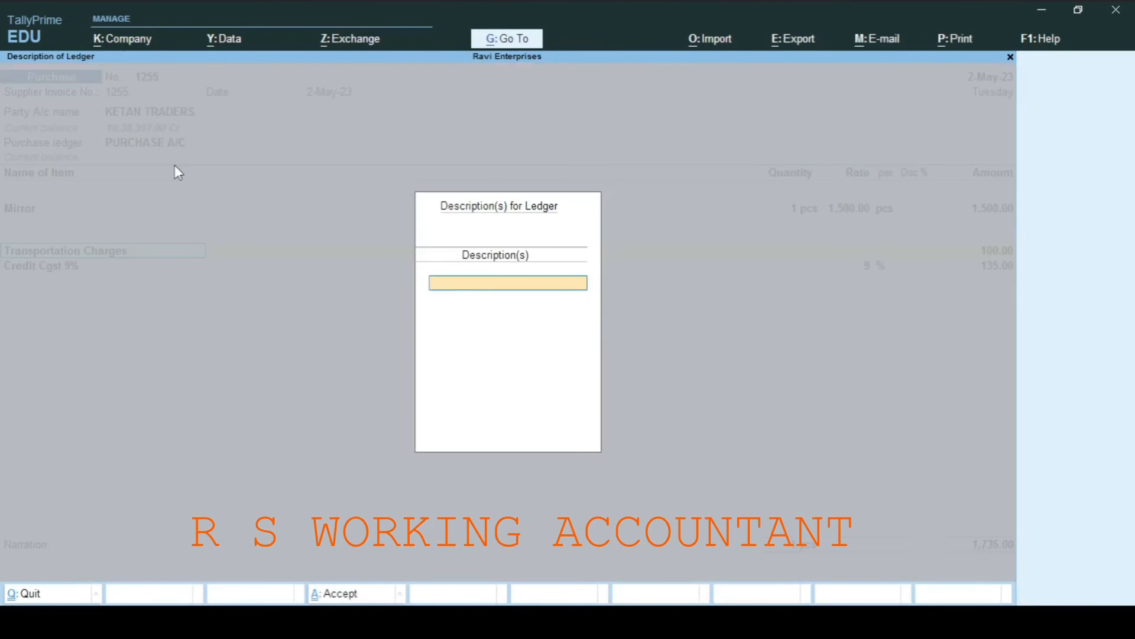
key("Escape")
key("ctrl+Return")
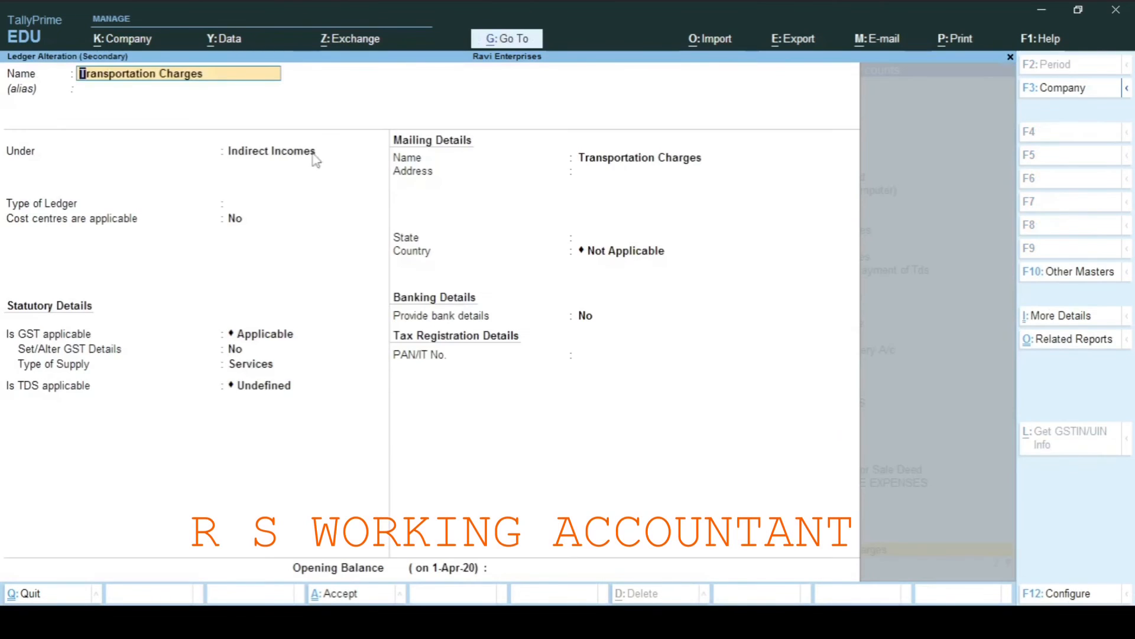
key("Escape")
Step: Switch the additional ledger to Transportation Expenses, checking its ledger master, and compare the CGST amount
key("Down")
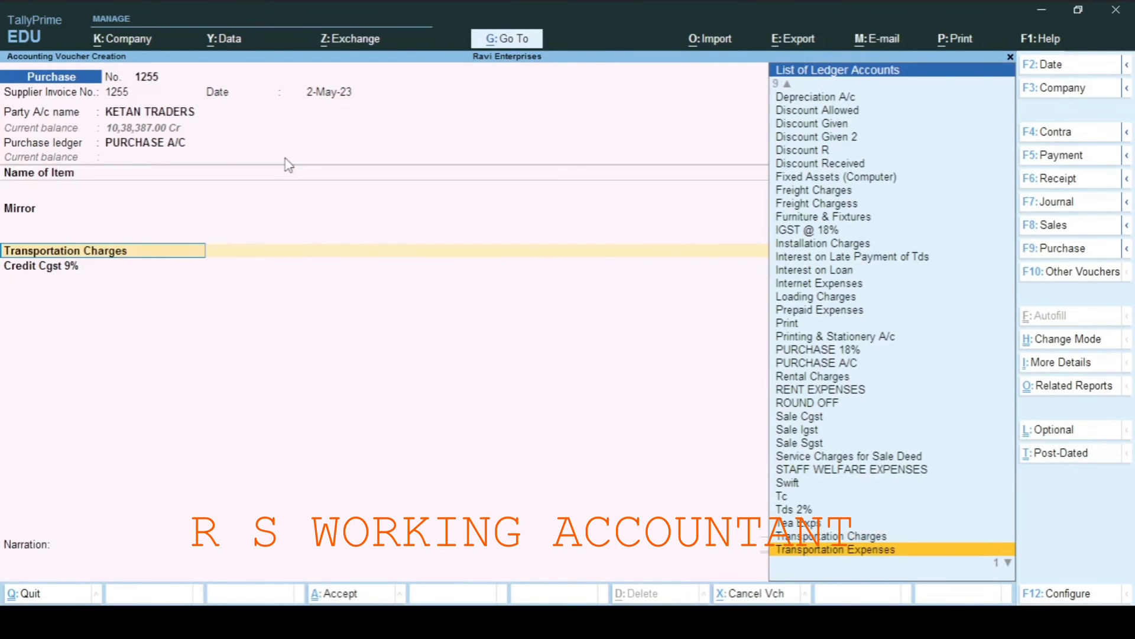
key("Return")
key("Escape")
key("ctrl+Return")
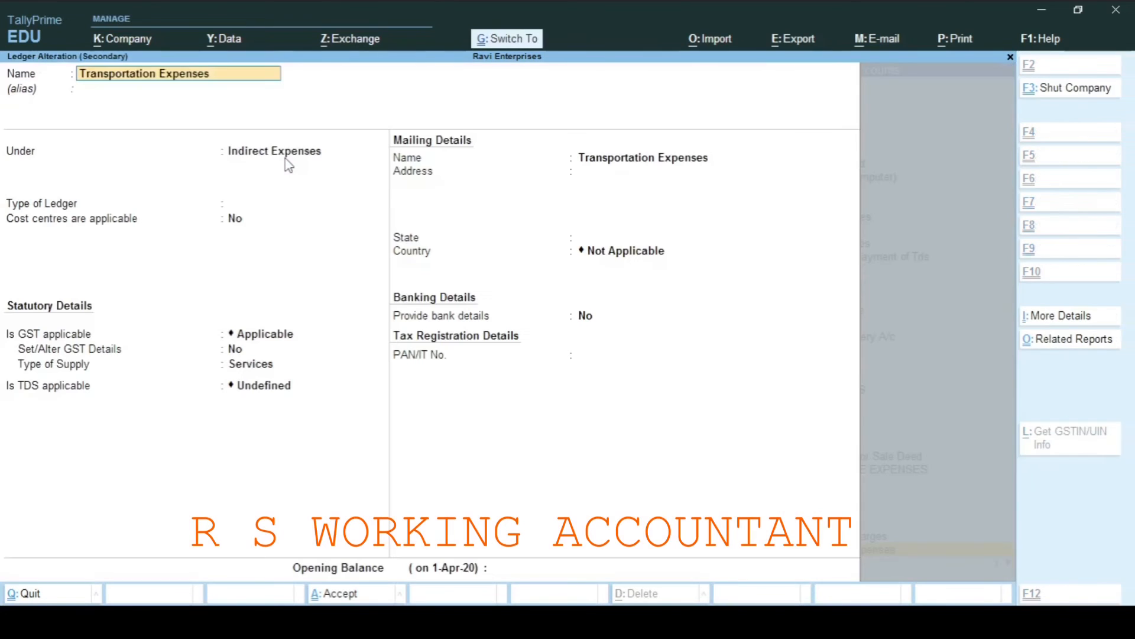
key("Return")
key("Return")
key("Return")
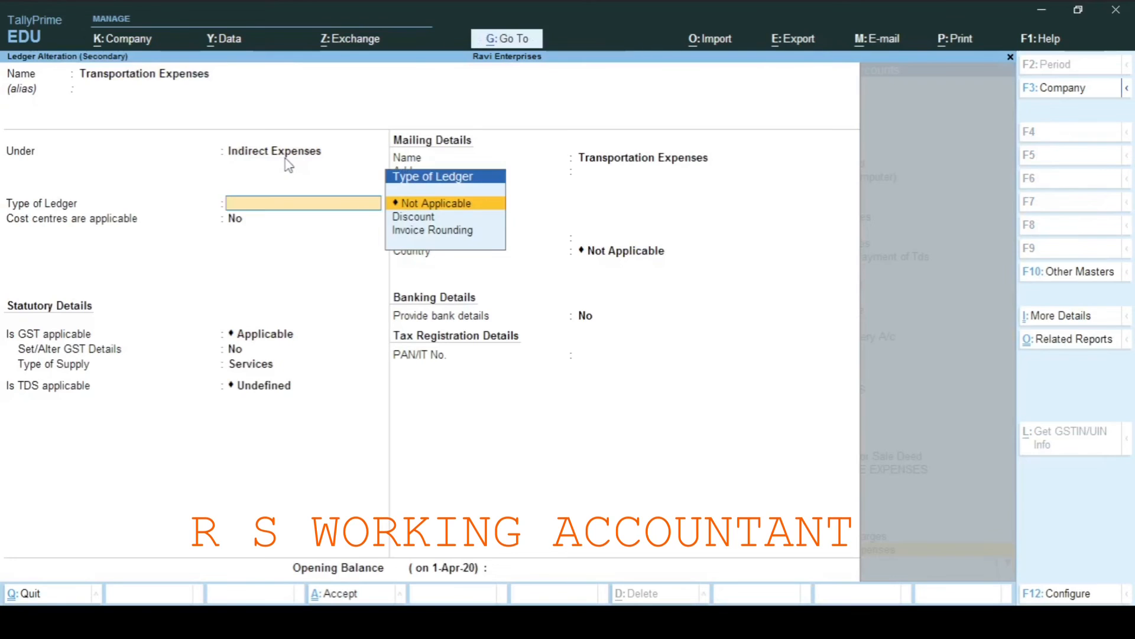
key("Escape")
key("Return")
key("Return")
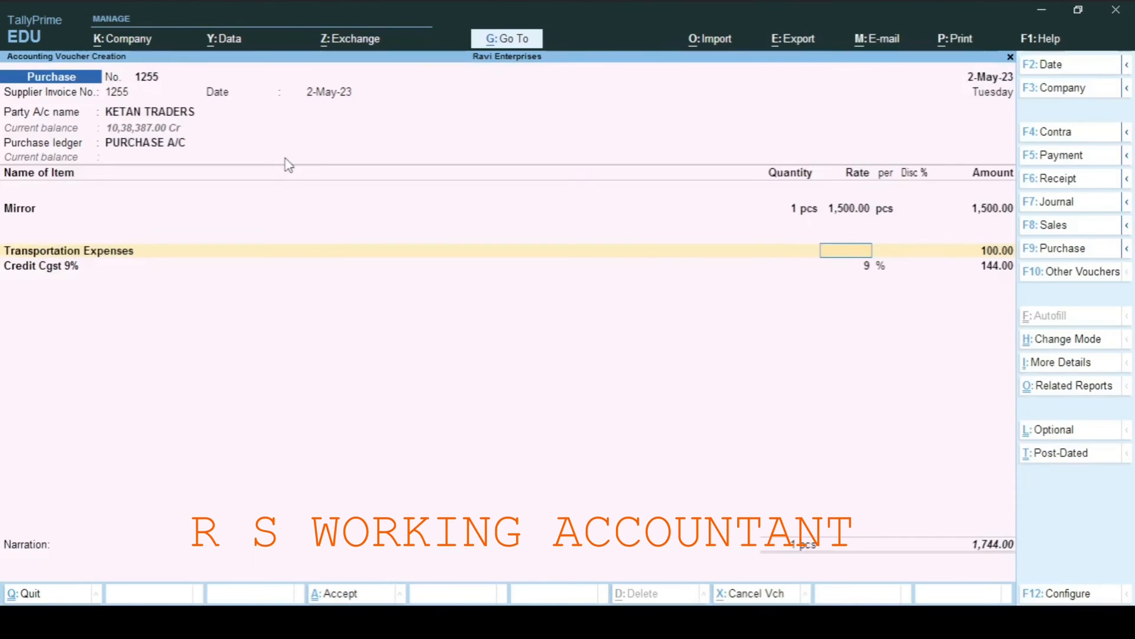
key("Return")
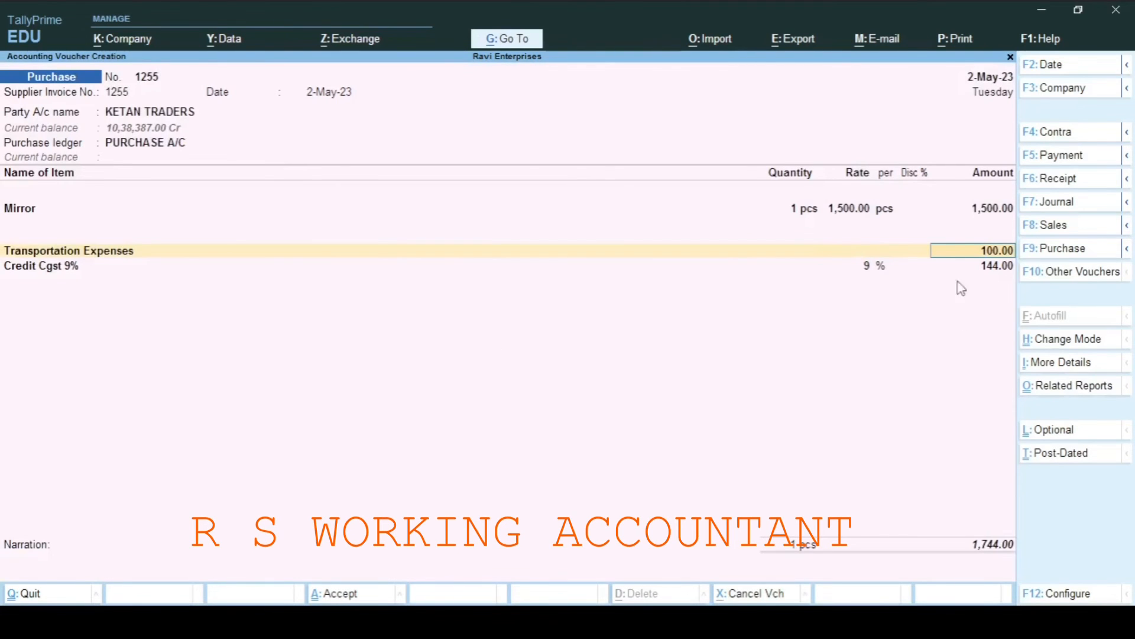
Step: Switch the additional ledger back to Transportation Charges, compare the CGST amount and examine its ledger master
key("BackSpace")
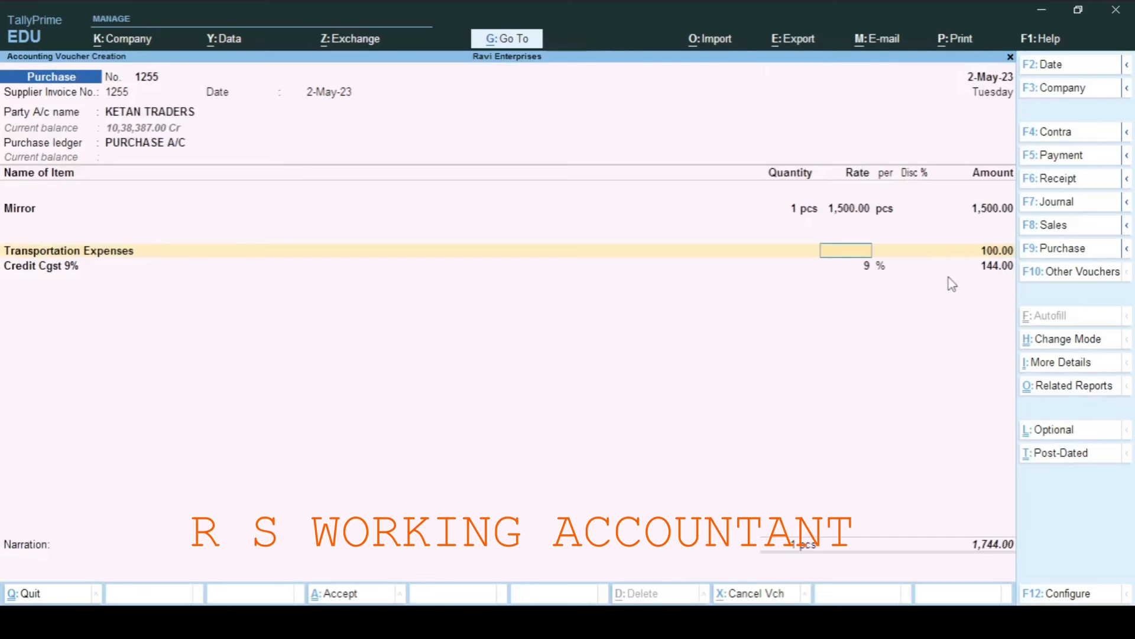
key("BackSpace")
key("Up")
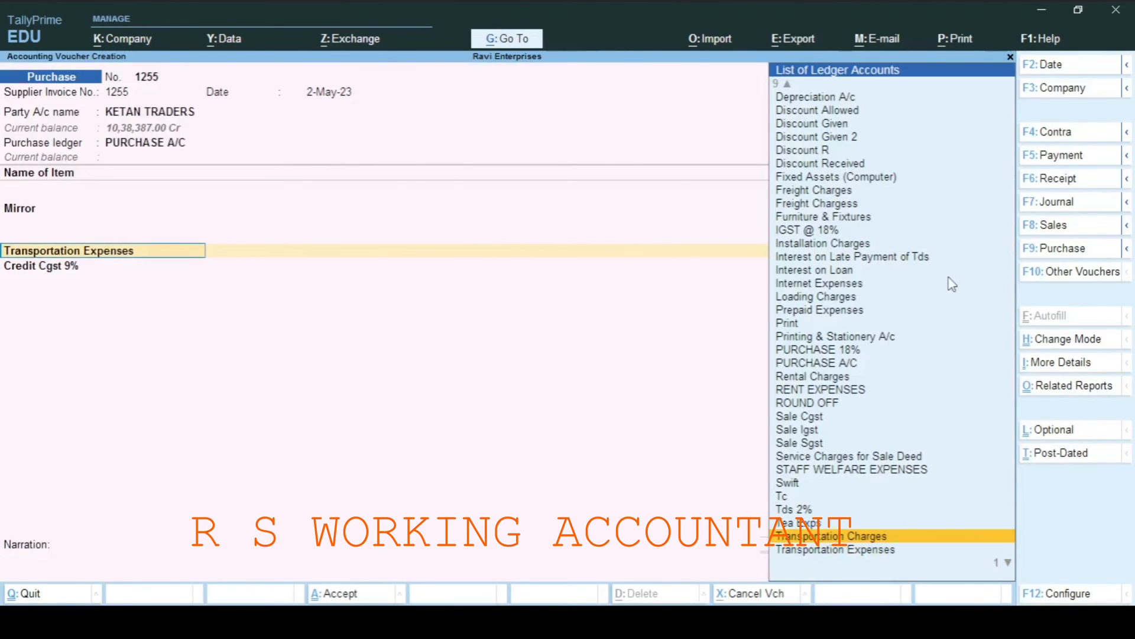
key("Return")
key("Return")
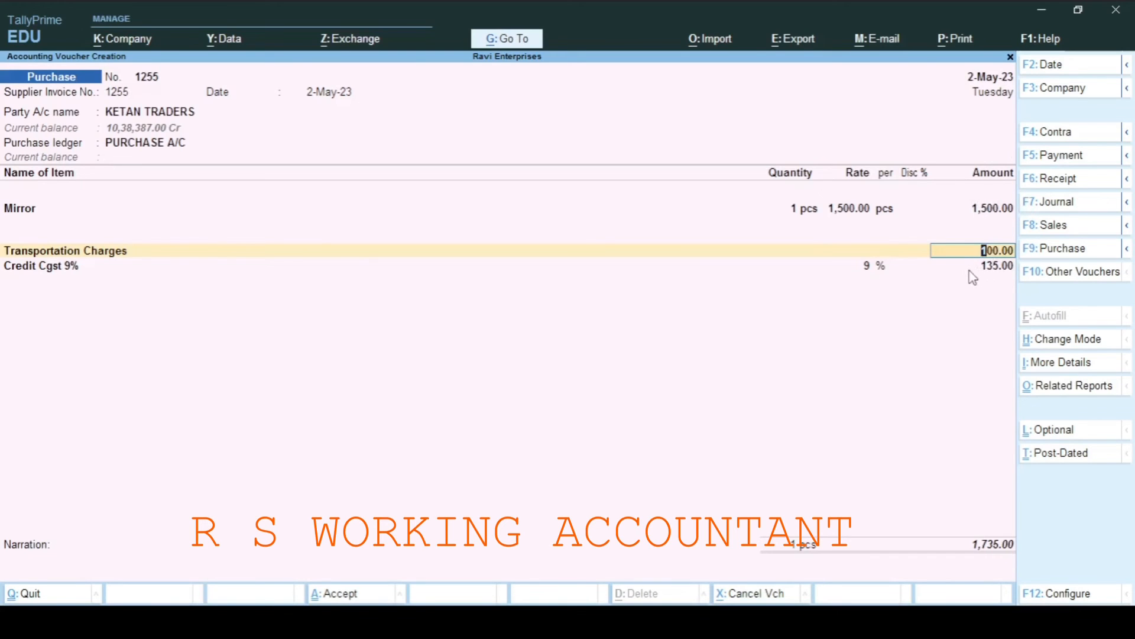
key("BackSpace")
key("BackSpace")
key("ctrl+Return")
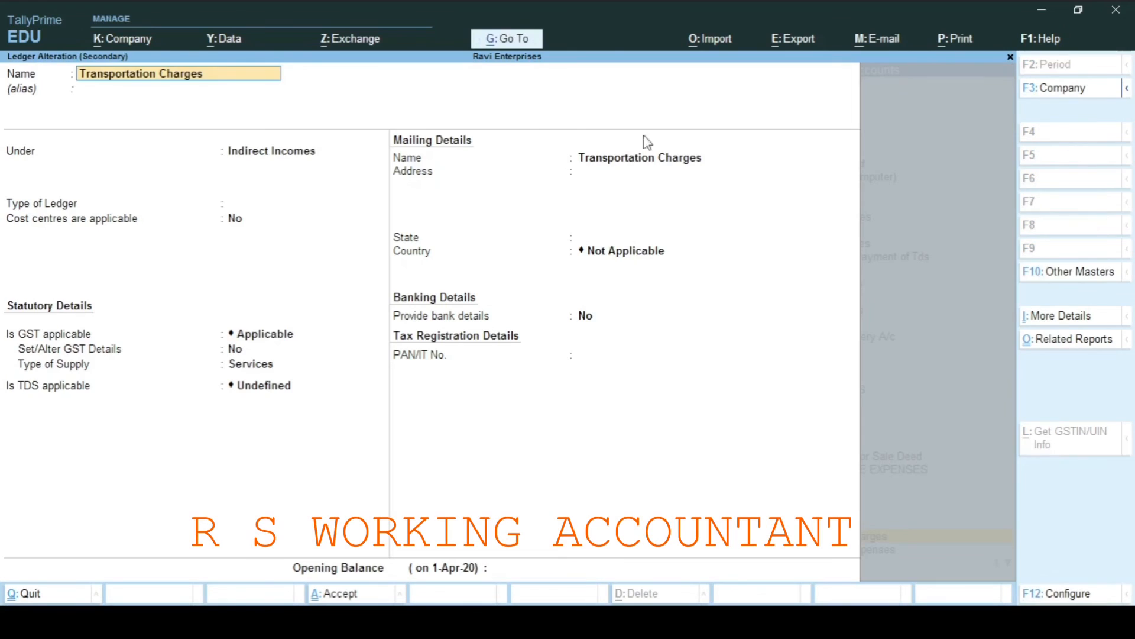
key("Escape")
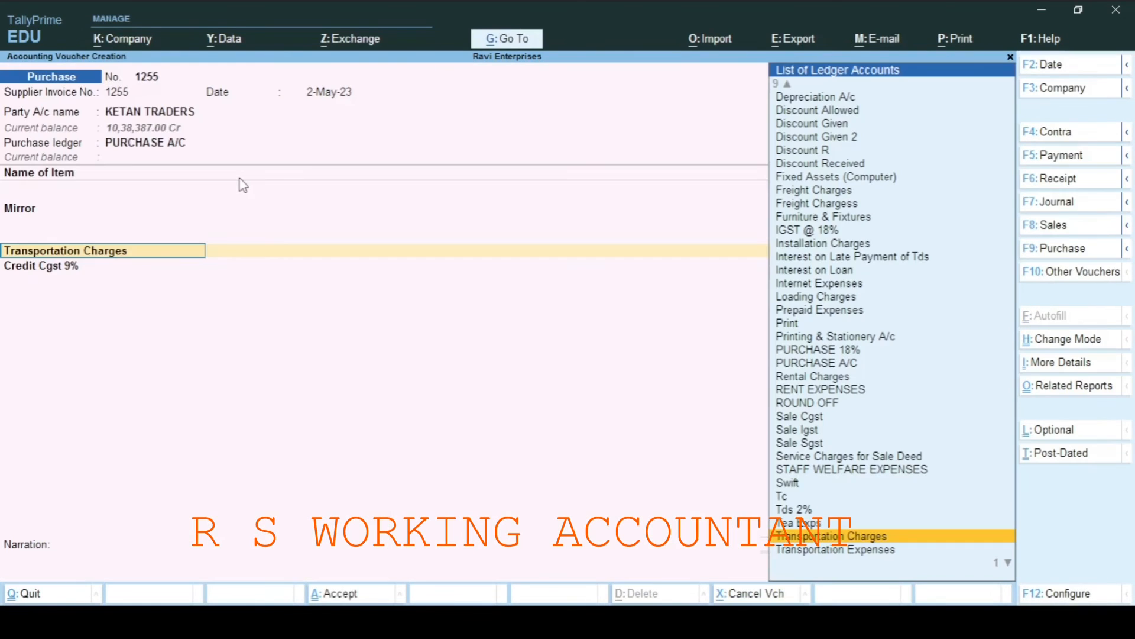
Step: Replace Transportation Charges with Transportation Expenses on the additional ledger line and examine the group in its ledger master
key("Down")
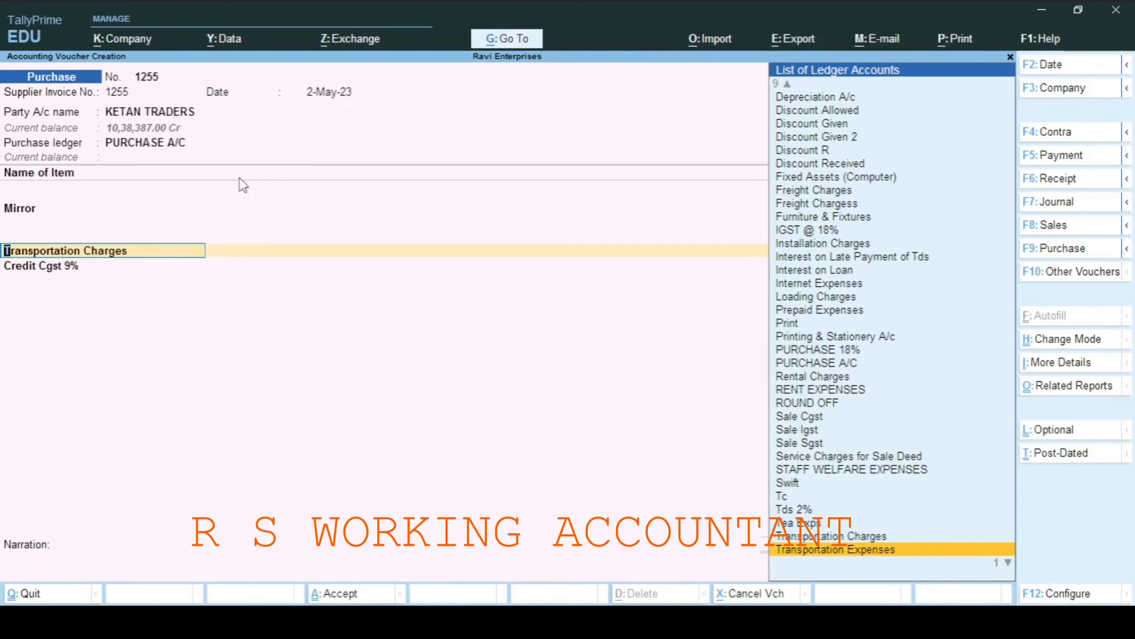
left_click(814, 547)
key("Return")
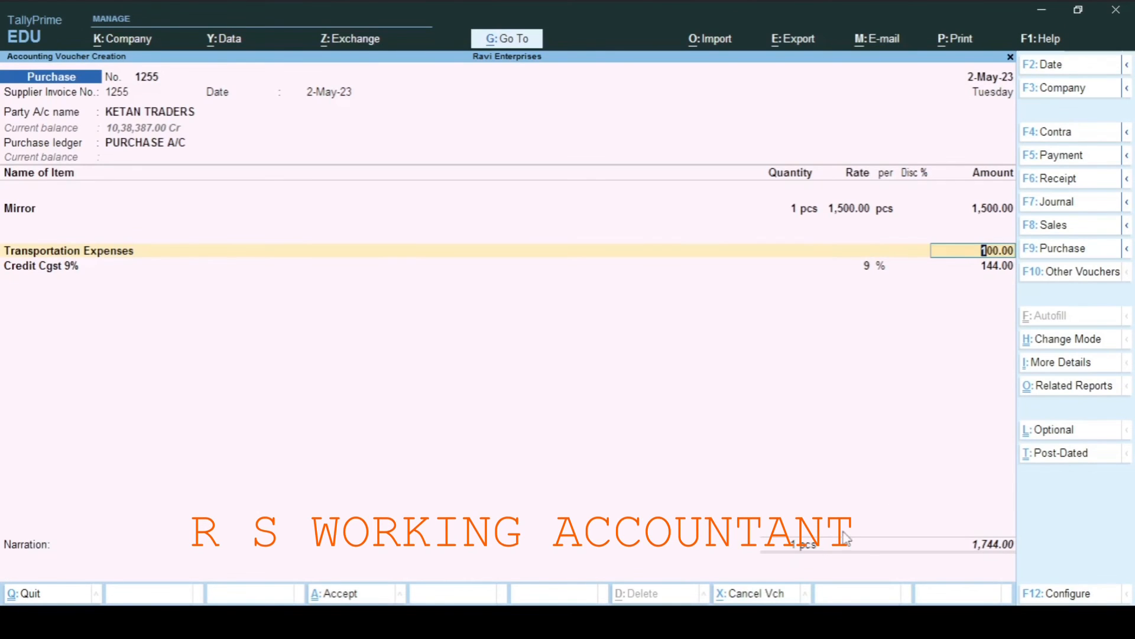
key("Return")
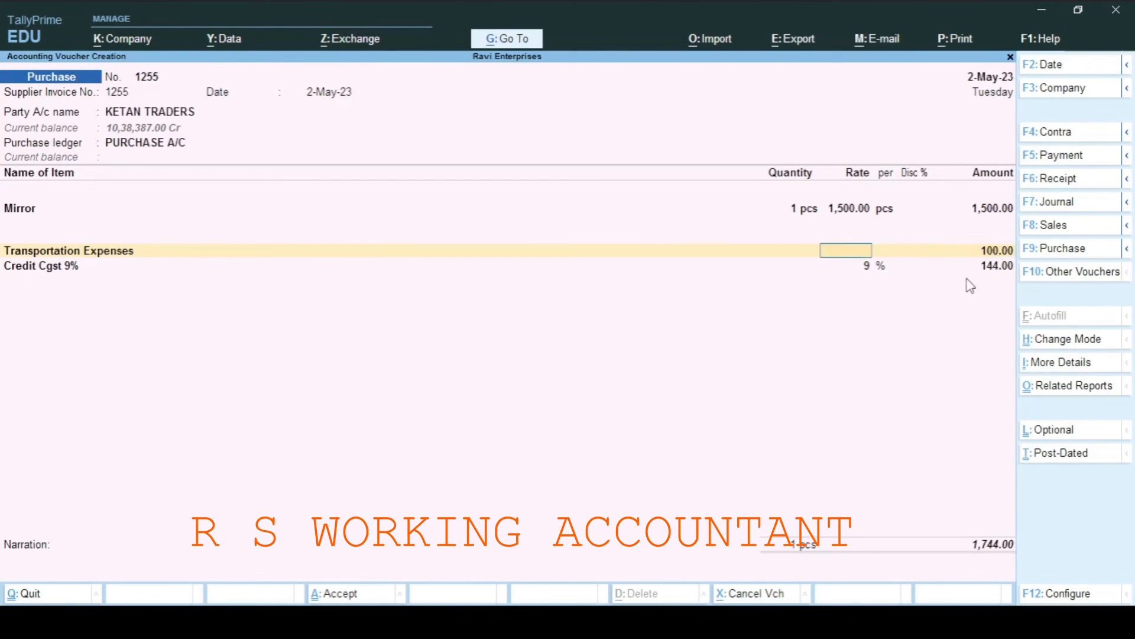
key("BackSpace")
key("ctrl+Return")
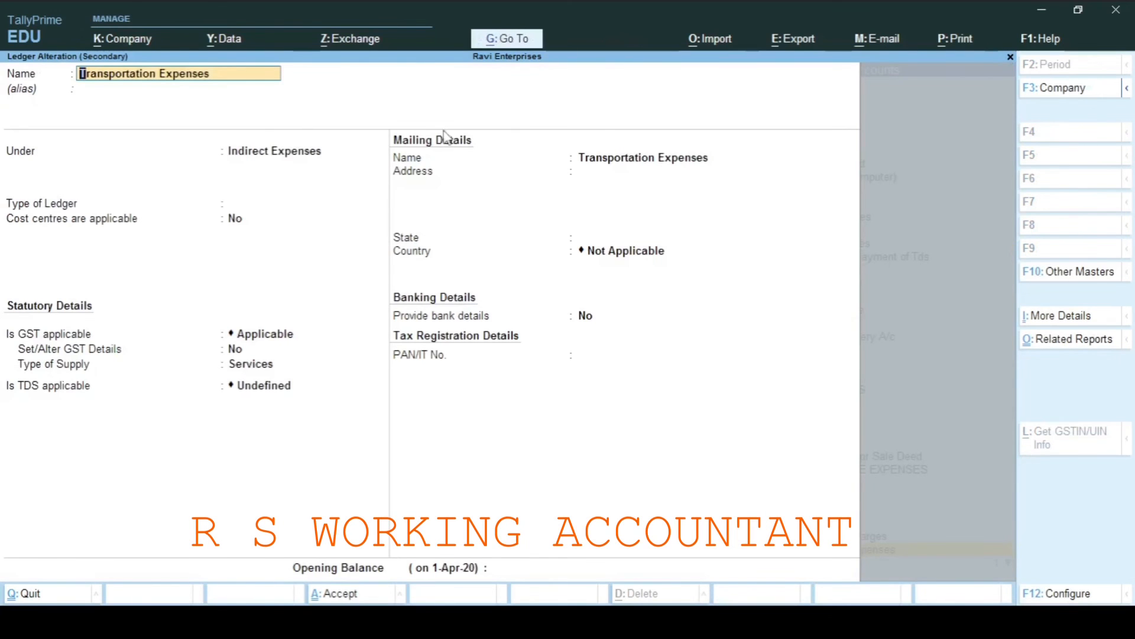
key("Escape")
key("Escape")
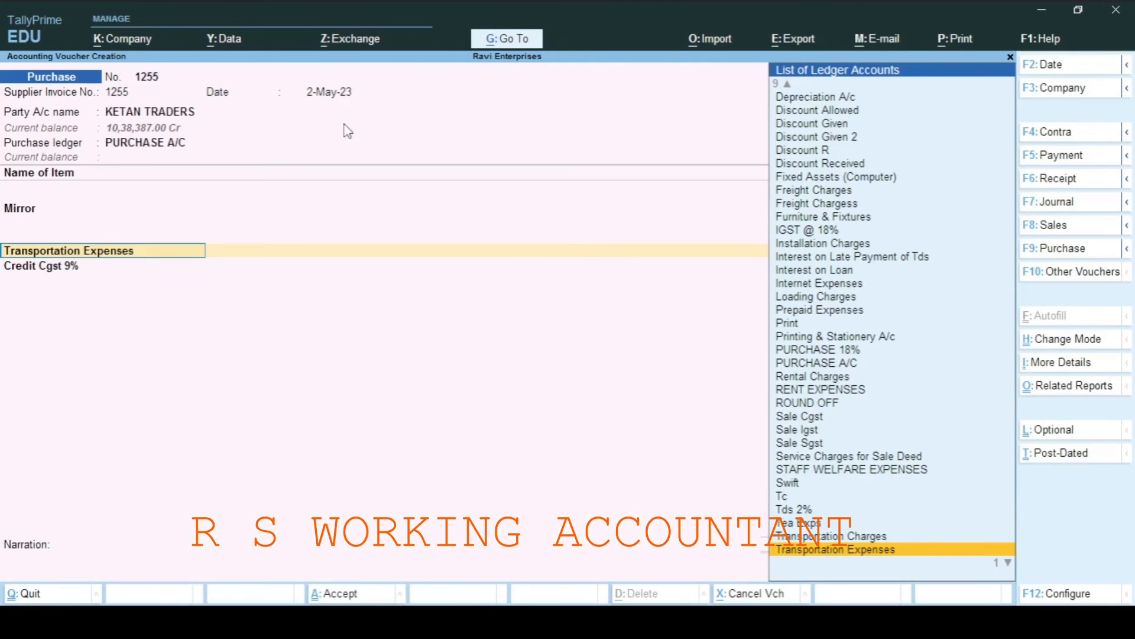
Step: Keep the Transportation Expenses and Credit Cgst 9% lines and add the Credit Sgst 9 % ledger with no description
key("Return")
key("Return")
key("Return")
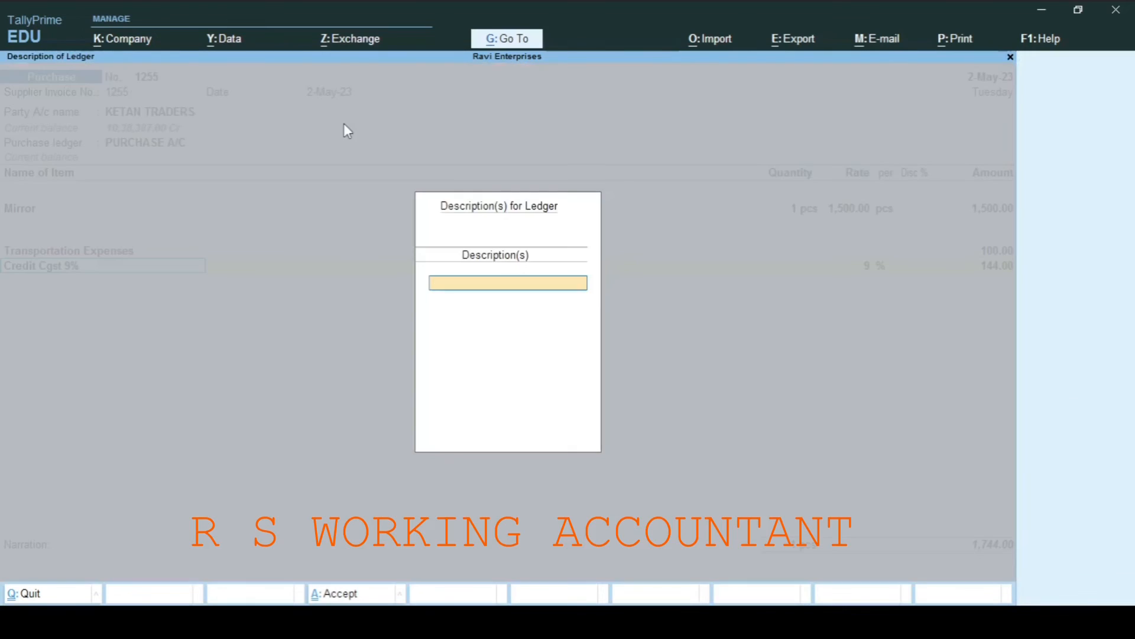
key("Return")
key("Return")
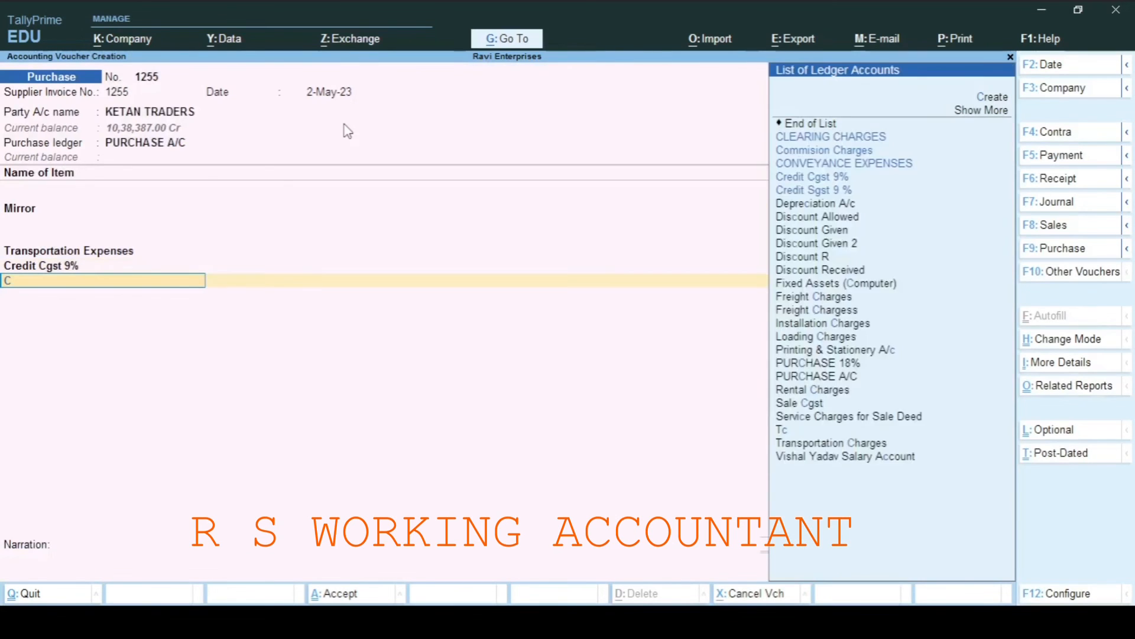
type("Credi")
key("Down")
key("Down")
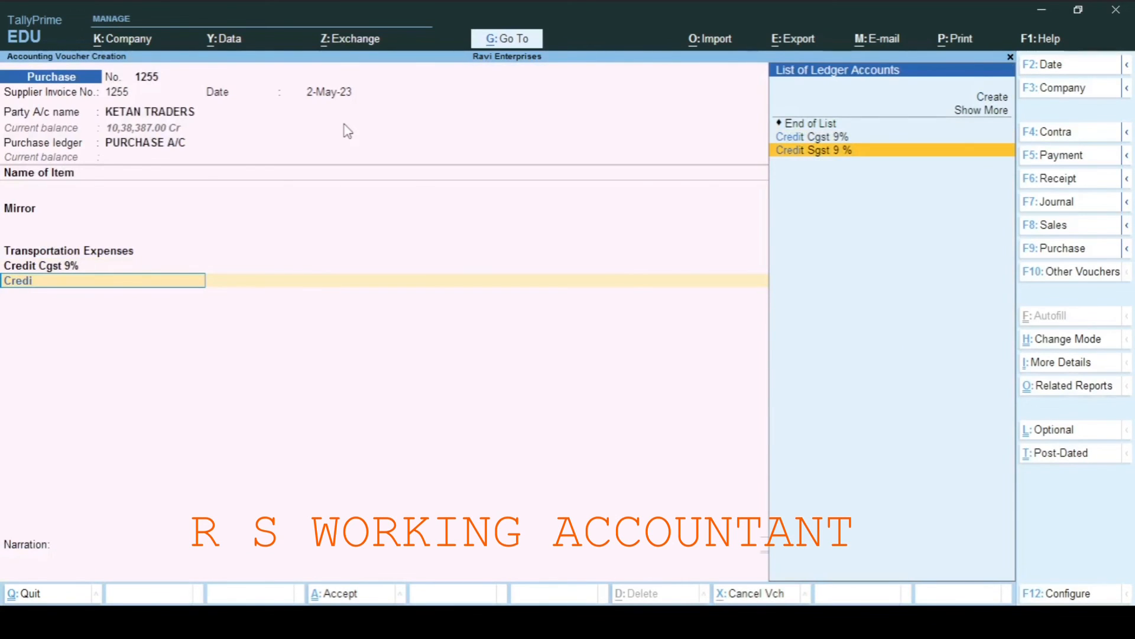
key("Return")
key("Return")
key("Return")
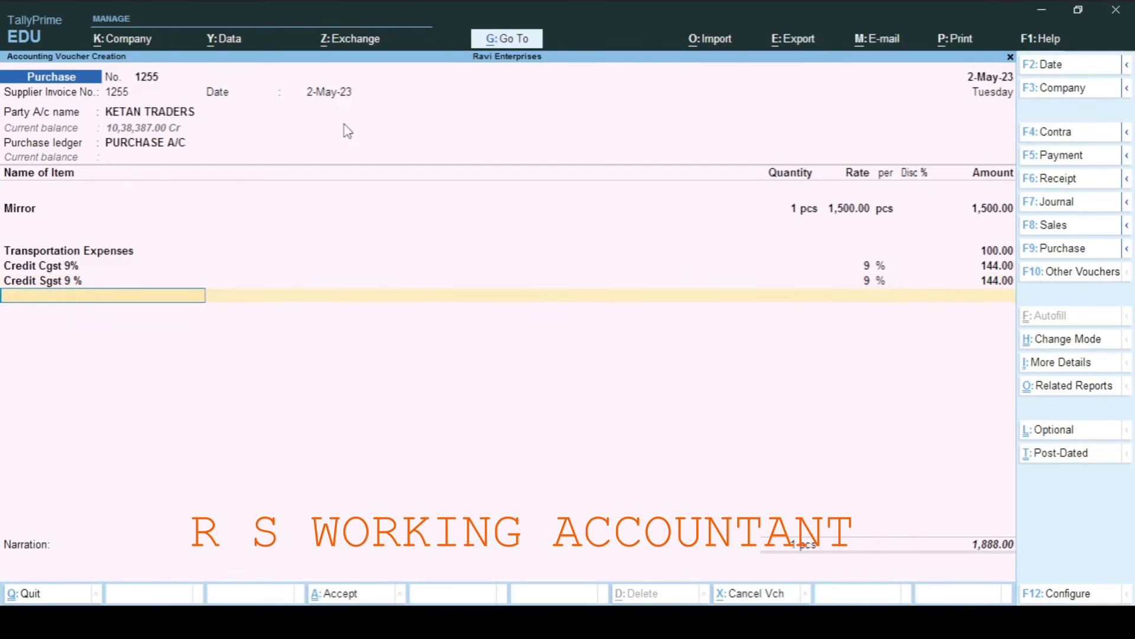
Step: Finish the ledger entries and accept the bill-wise details for KETAN TRADERS as New Ref 1255 for the full amount
key("Return")
key("Return")
key("Return")
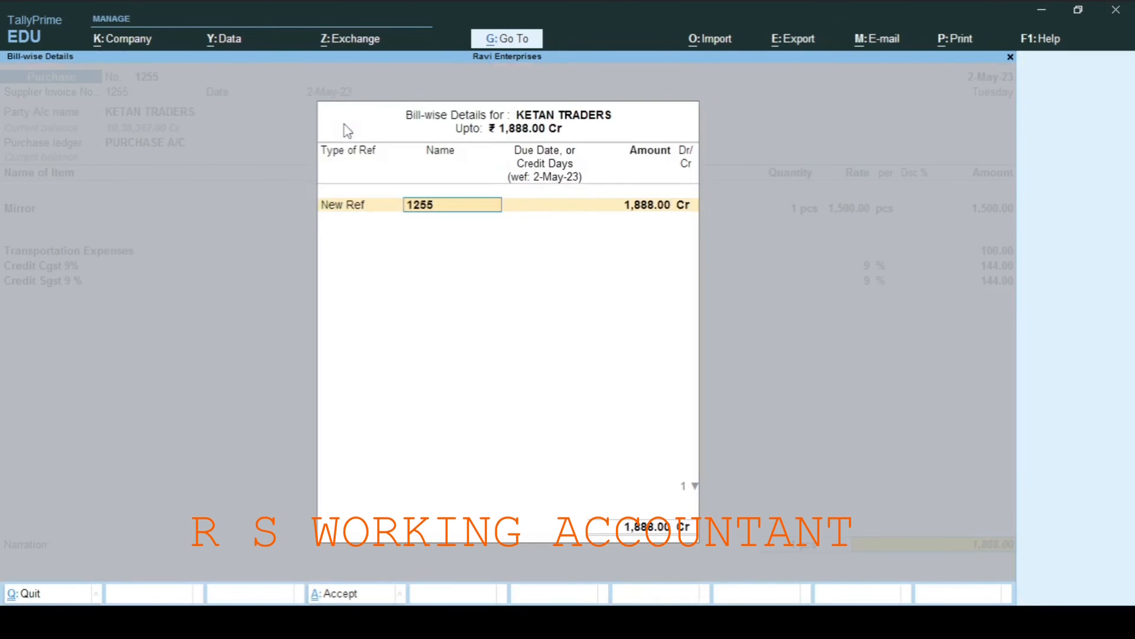
key("Return")
key("Return")
key("Return")
key("Return")
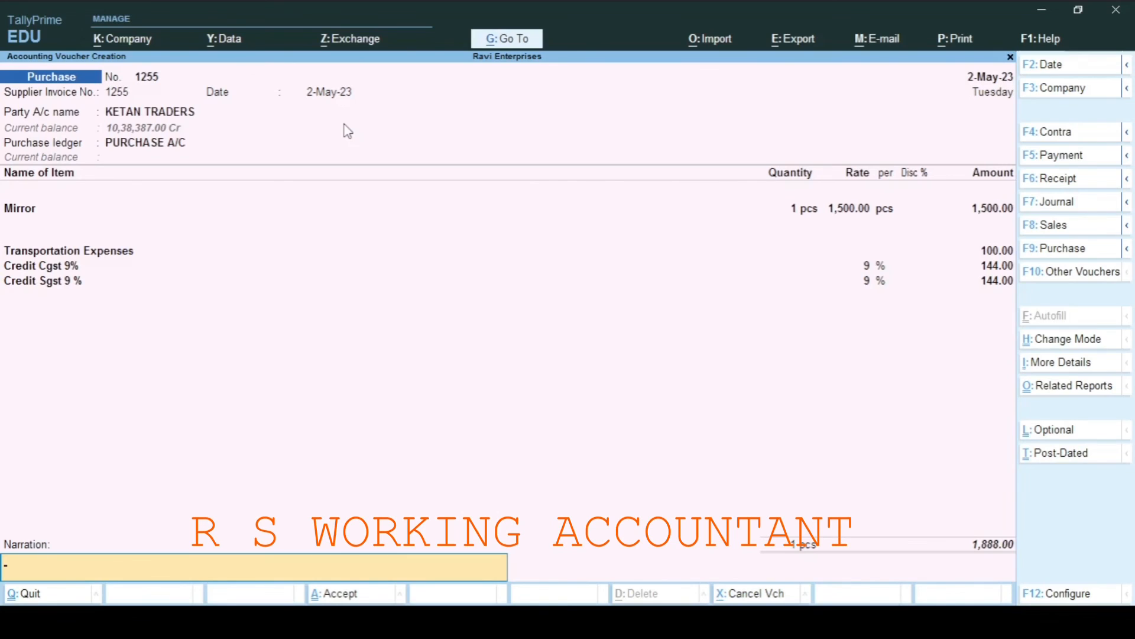
Step: Save the purchase voucher with an empty narration and reopen it for alteration
key("ctrl")
key("ctrl+r")
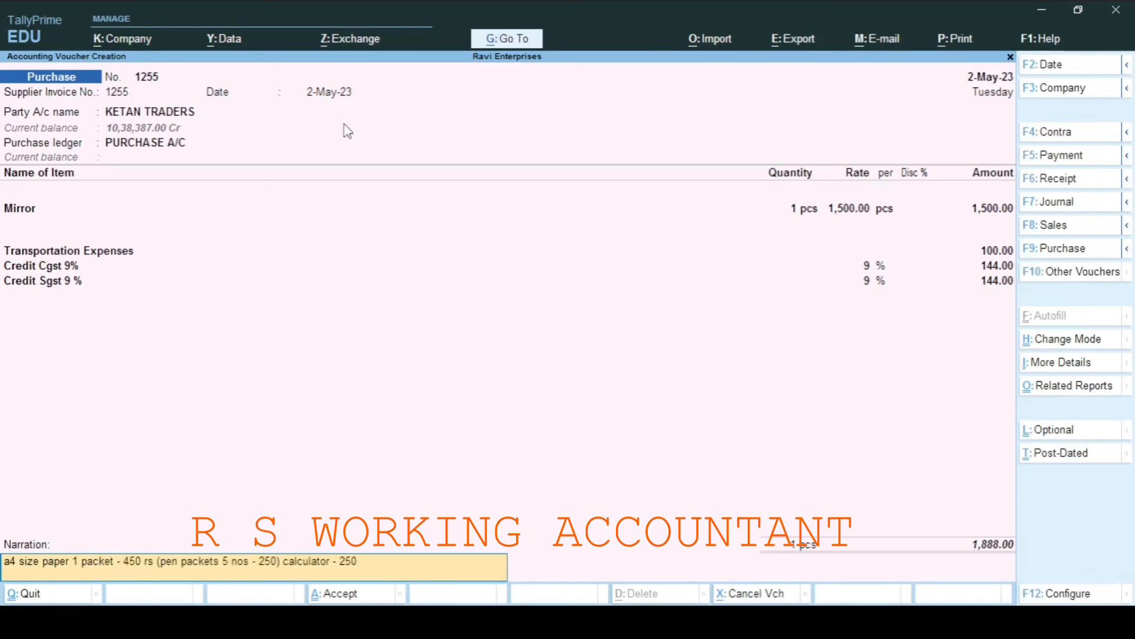
key("BackSpace")
key("Return")
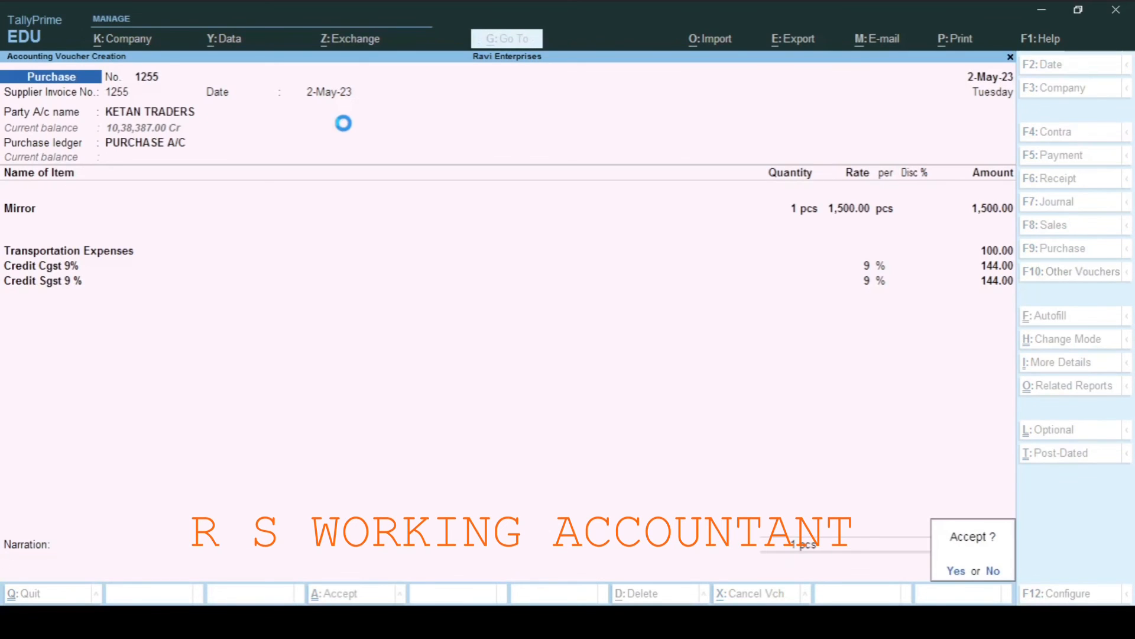
key("Return")
key("Page_Up")
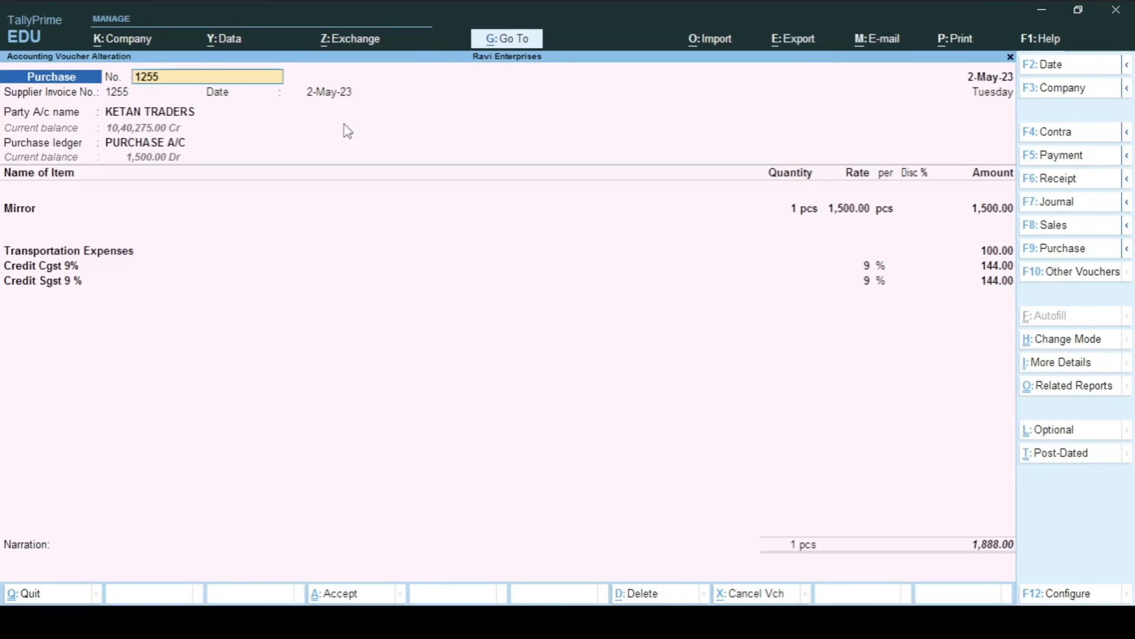